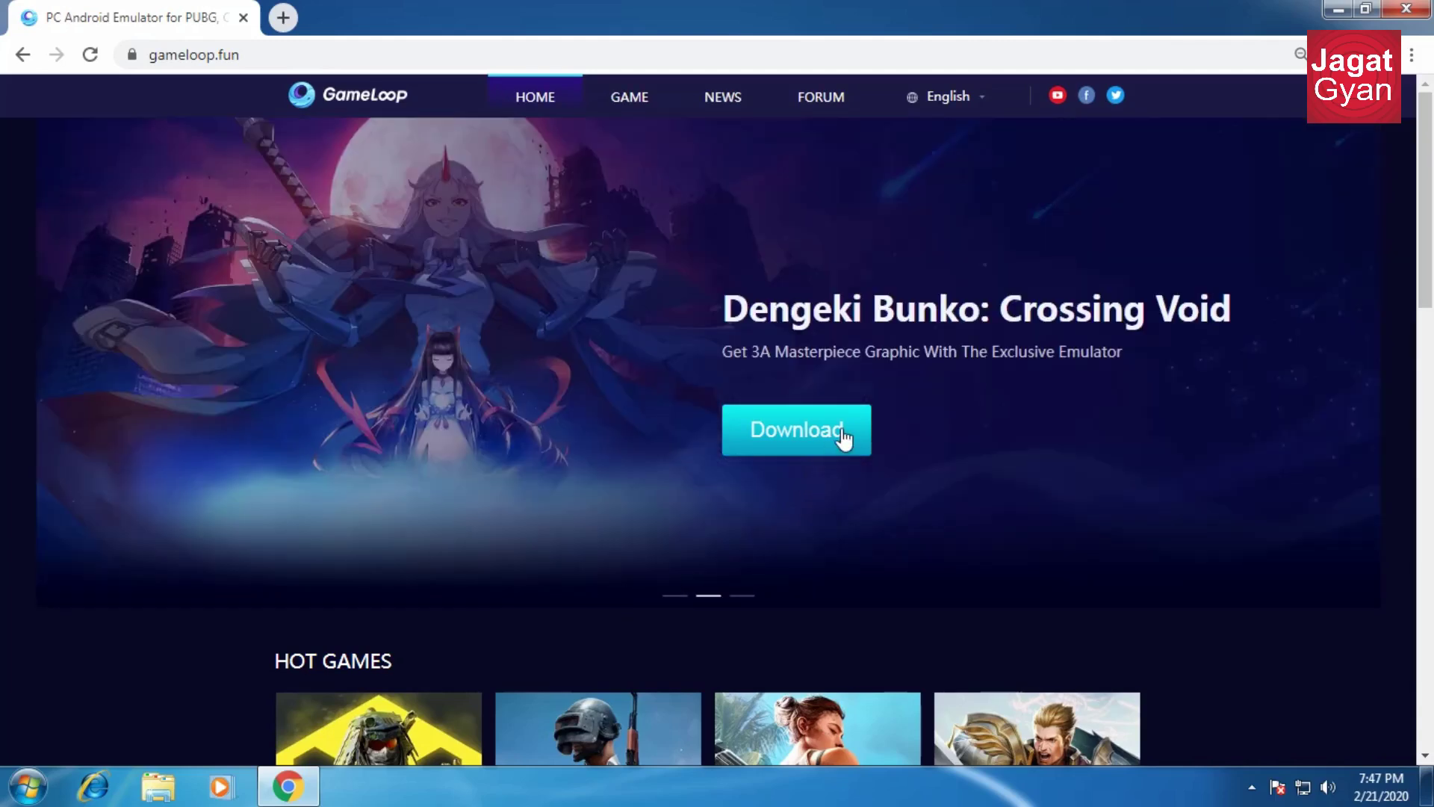
# Download the GameLoop installer from gameloop.fun, run it with permission to change the computer, and install with the default settings.
pyautogui.click(844, 439)
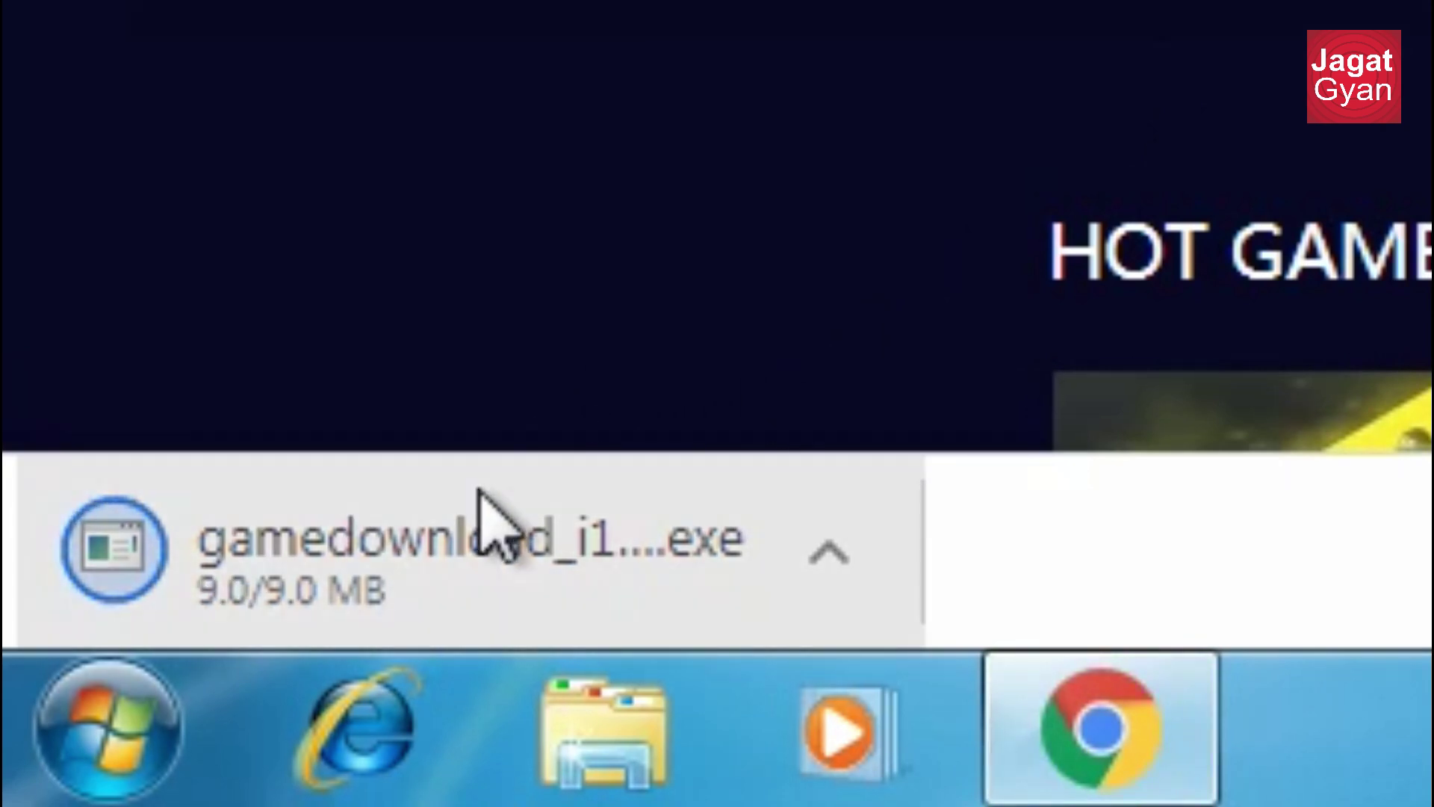
pyautogui.click(418, 584)
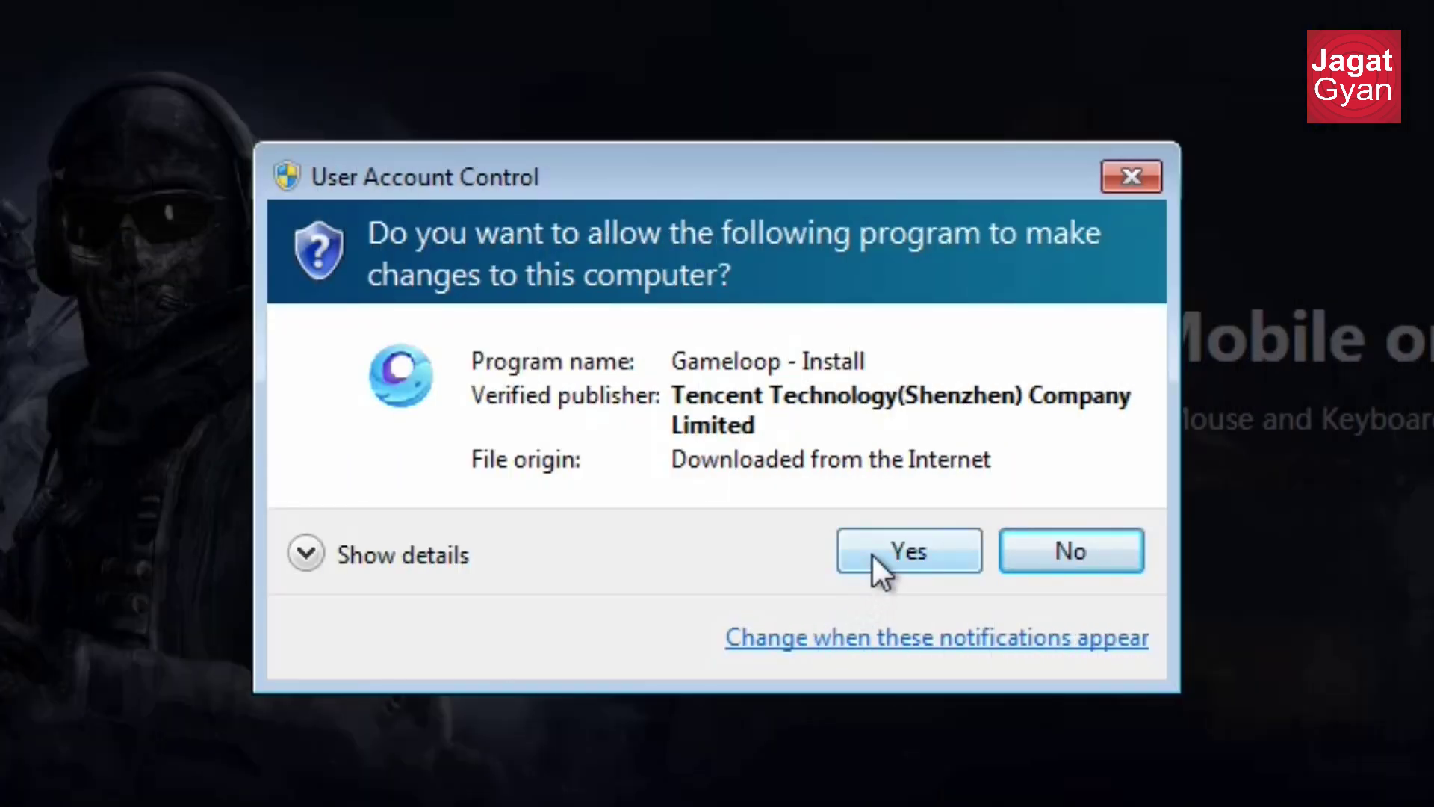
pyautogui.click(873, 556)
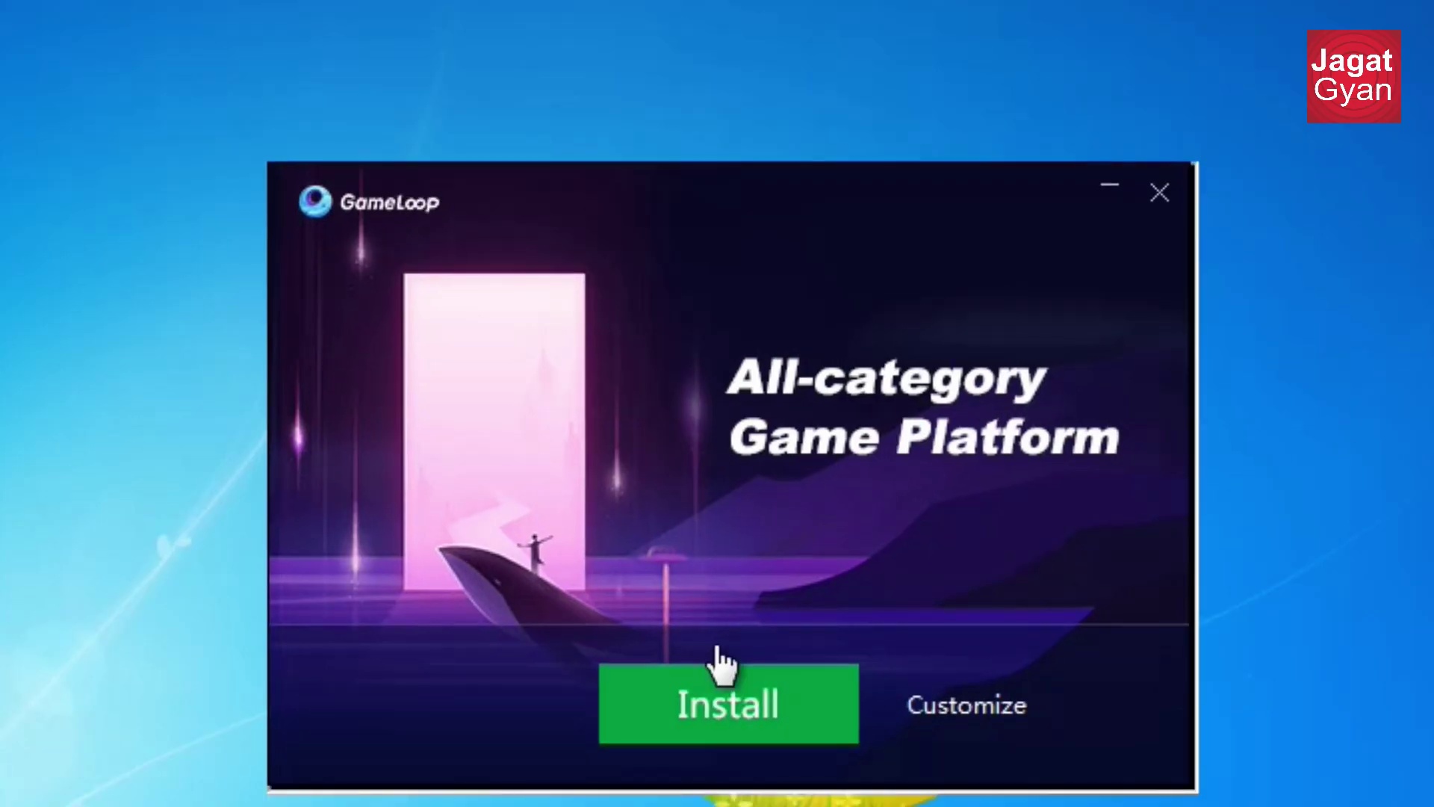
pyautogui.click(718, 661)
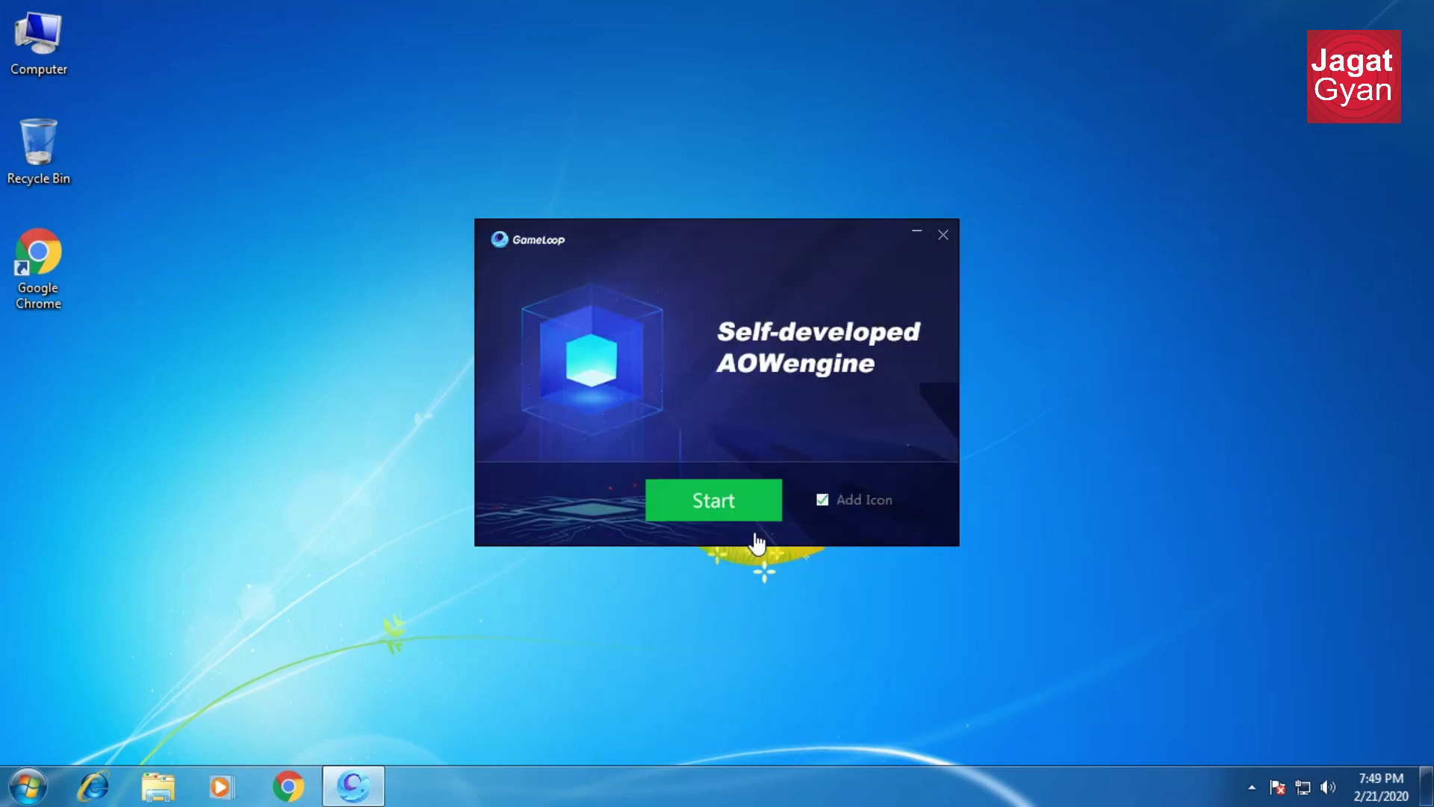
# Start the newly installed GameLoop, leave the PUBG MOBILE game page, and close the program.
pyautogui.click(753, 508)
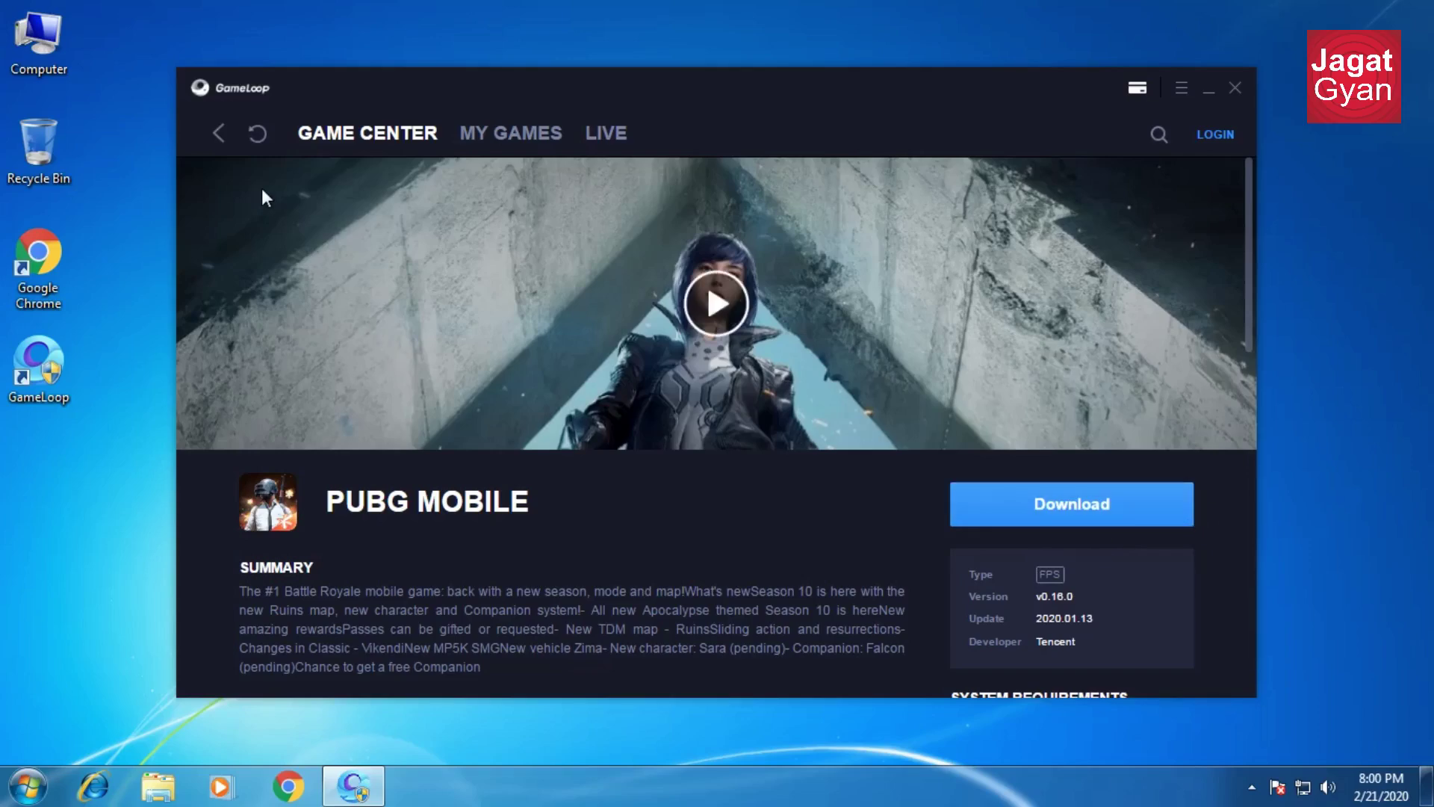
pyautogui.click(221, 144)
pyautogui.click(222, 143)
pyautogui.click(1236, 87)
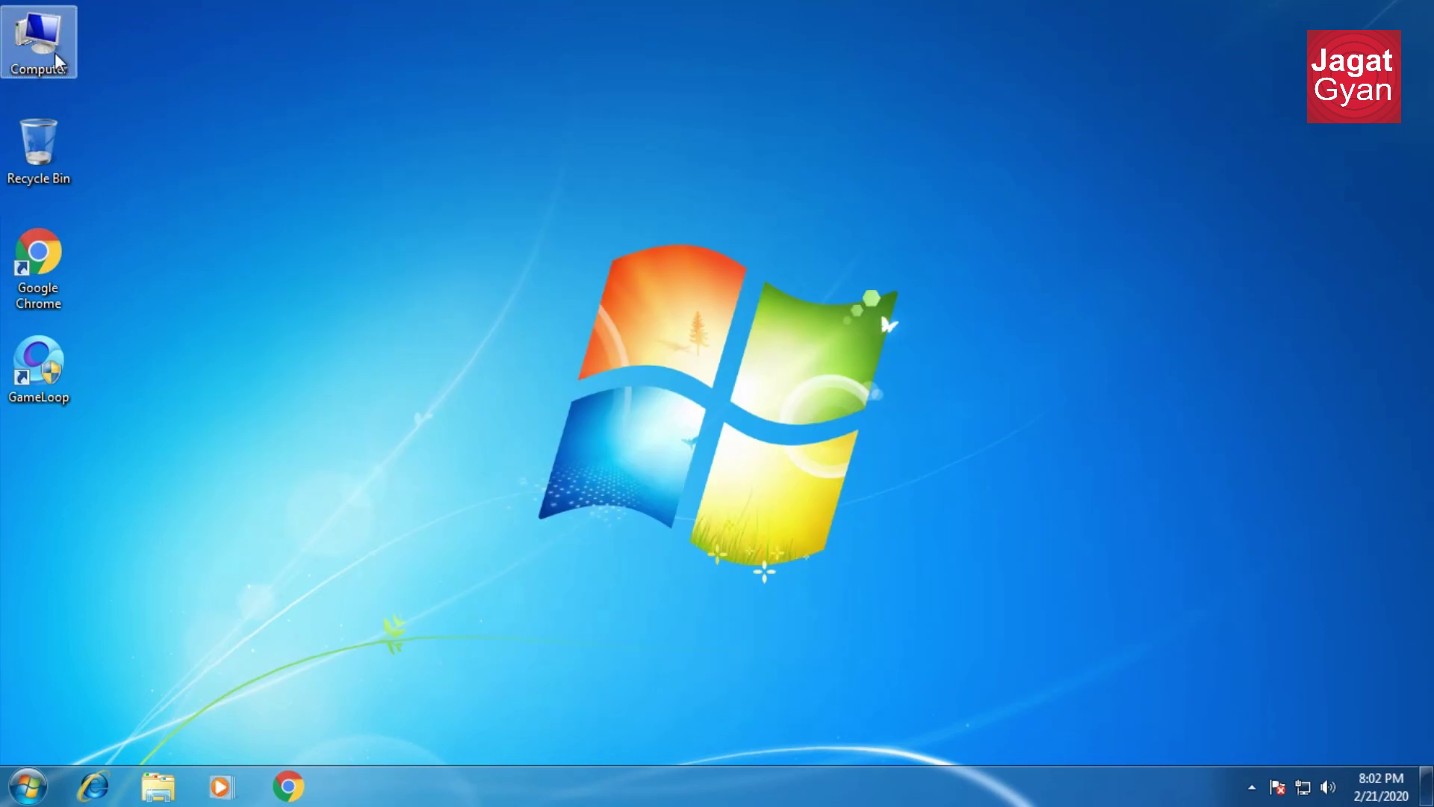
# Open the folder E:\program files\txgameassistant\ui from Computer.
pyautogui.doubleClick(37, 41)
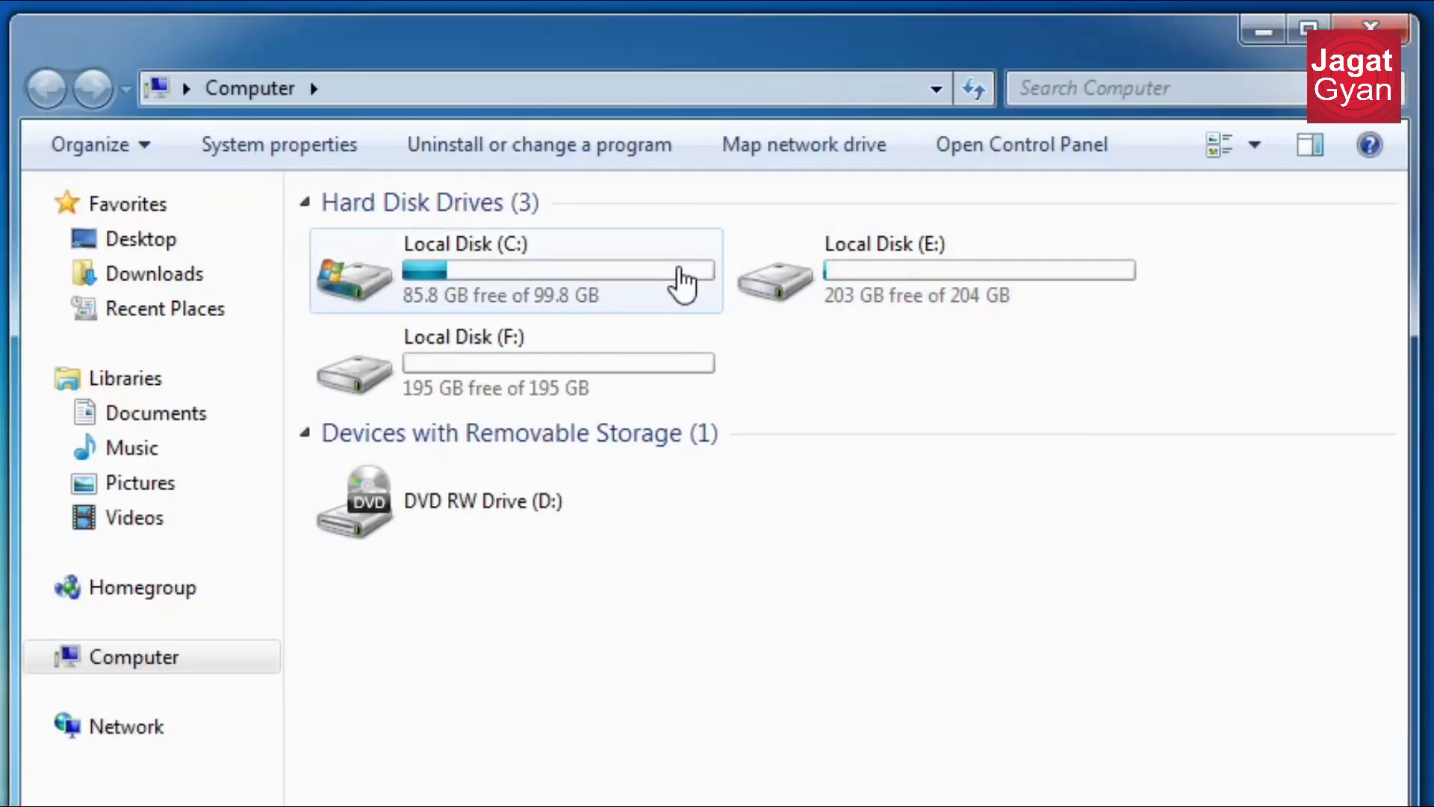
pyautogui.doubleClick(678, 364)
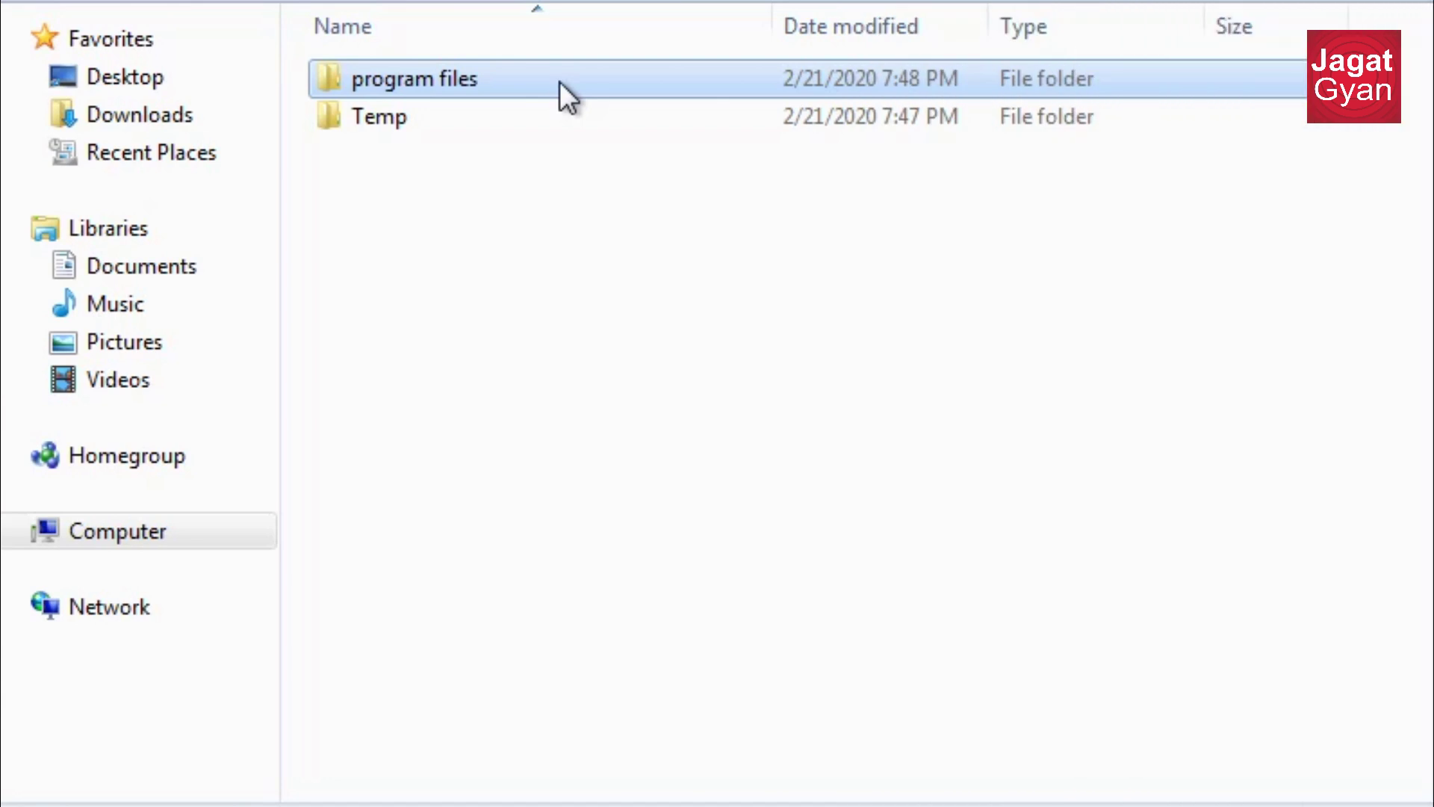
pyautogui.doubleClick(559, 83)
pyautogui.doubleClick(559, 82)
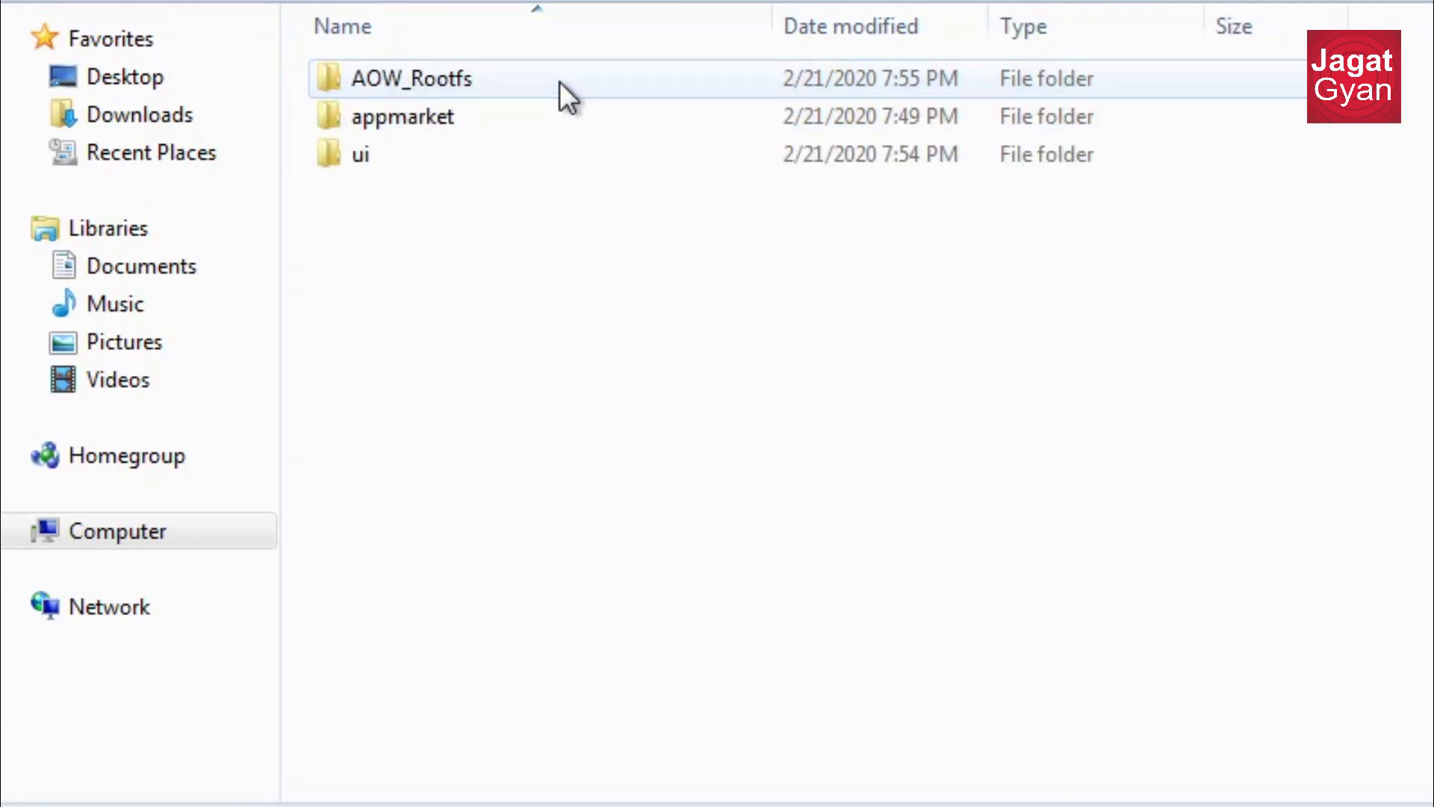
pyautogui.doubleClick(544, 160)
# Copy the AndroidEmulator application and paste it onto the desktop as a shortcut.
pyautogui.click(505, 647)
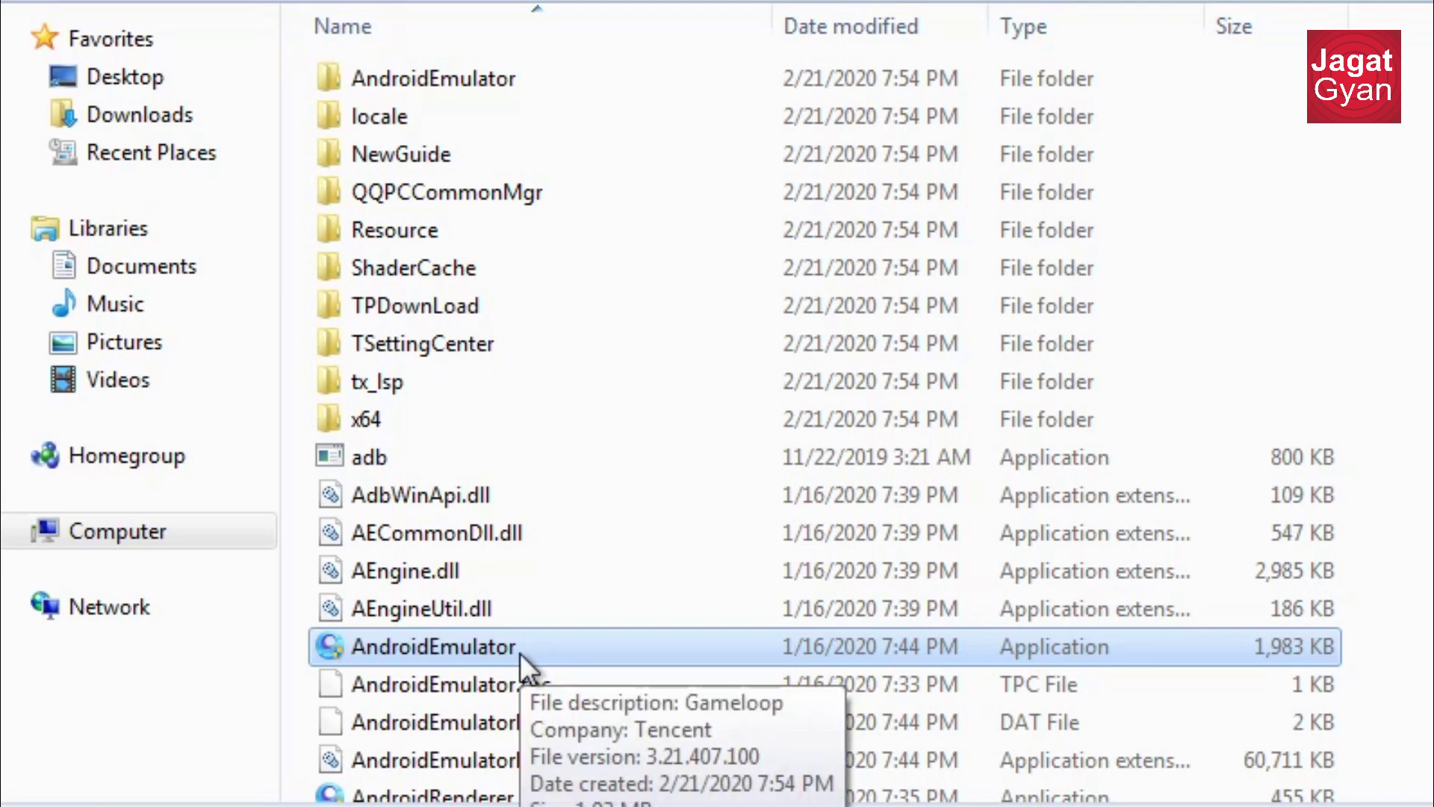
pyautogui.rightClick(520, 653)
pyautogui.click(665, 439)
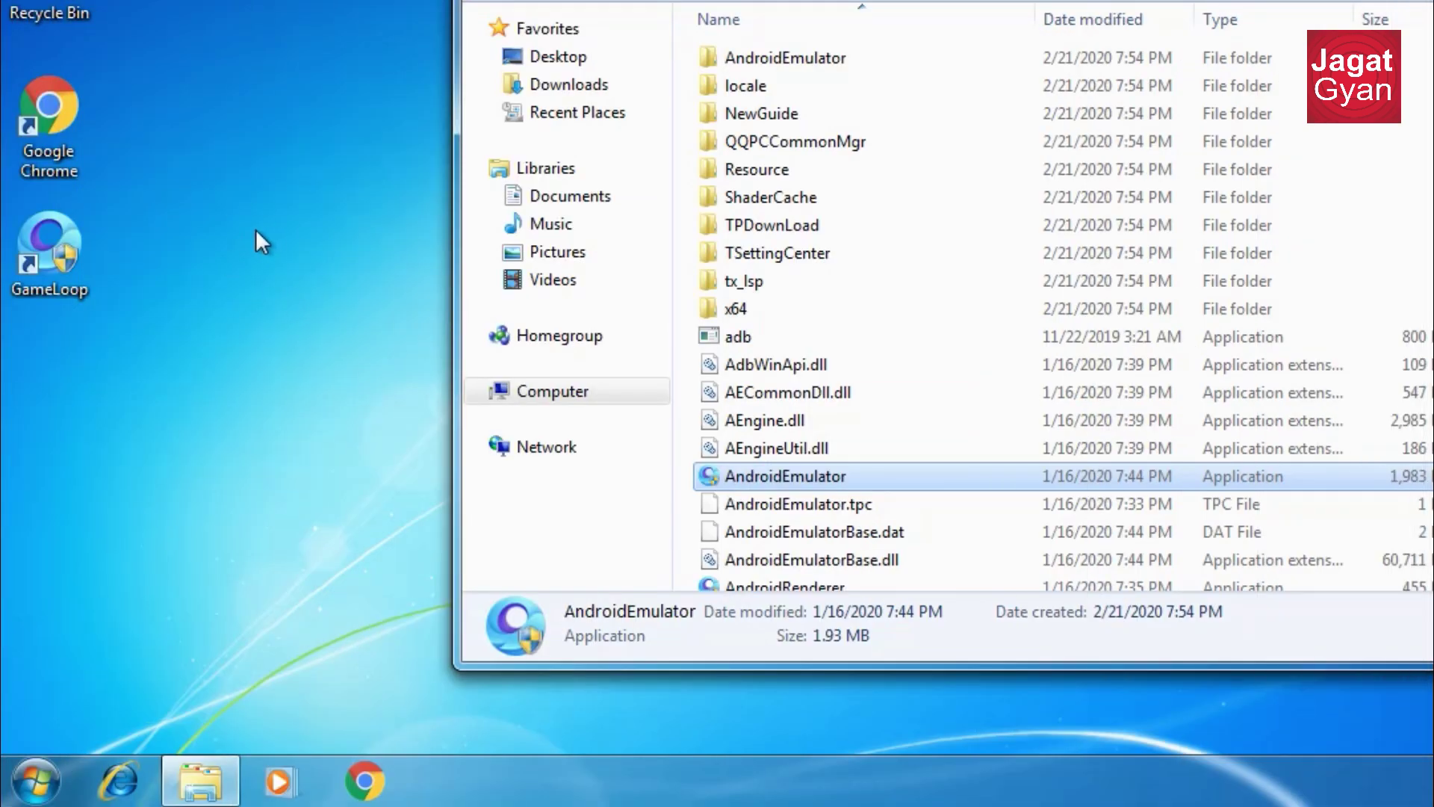
pyautogui.rightClick(276, 202)
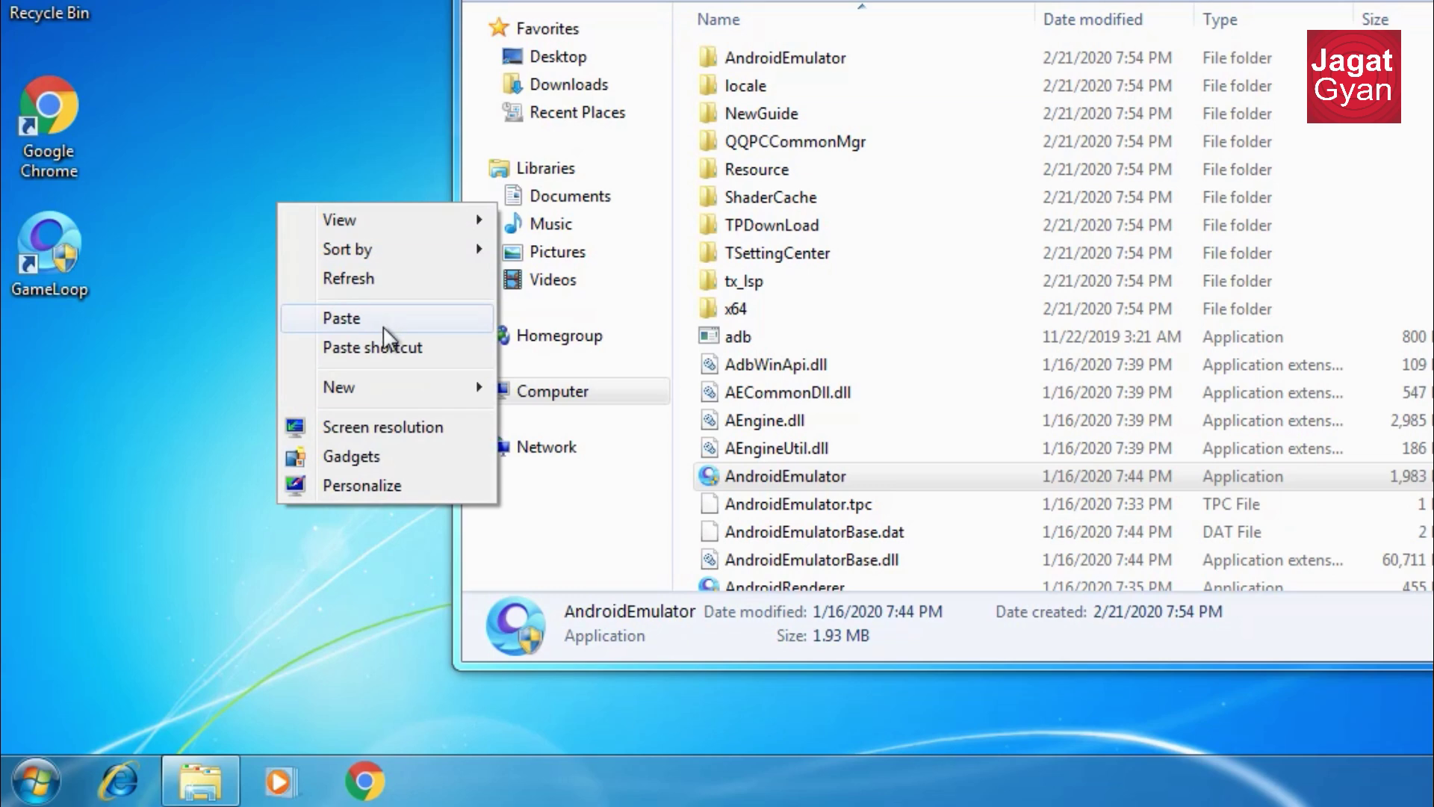
pyautogui.click(407, 348)
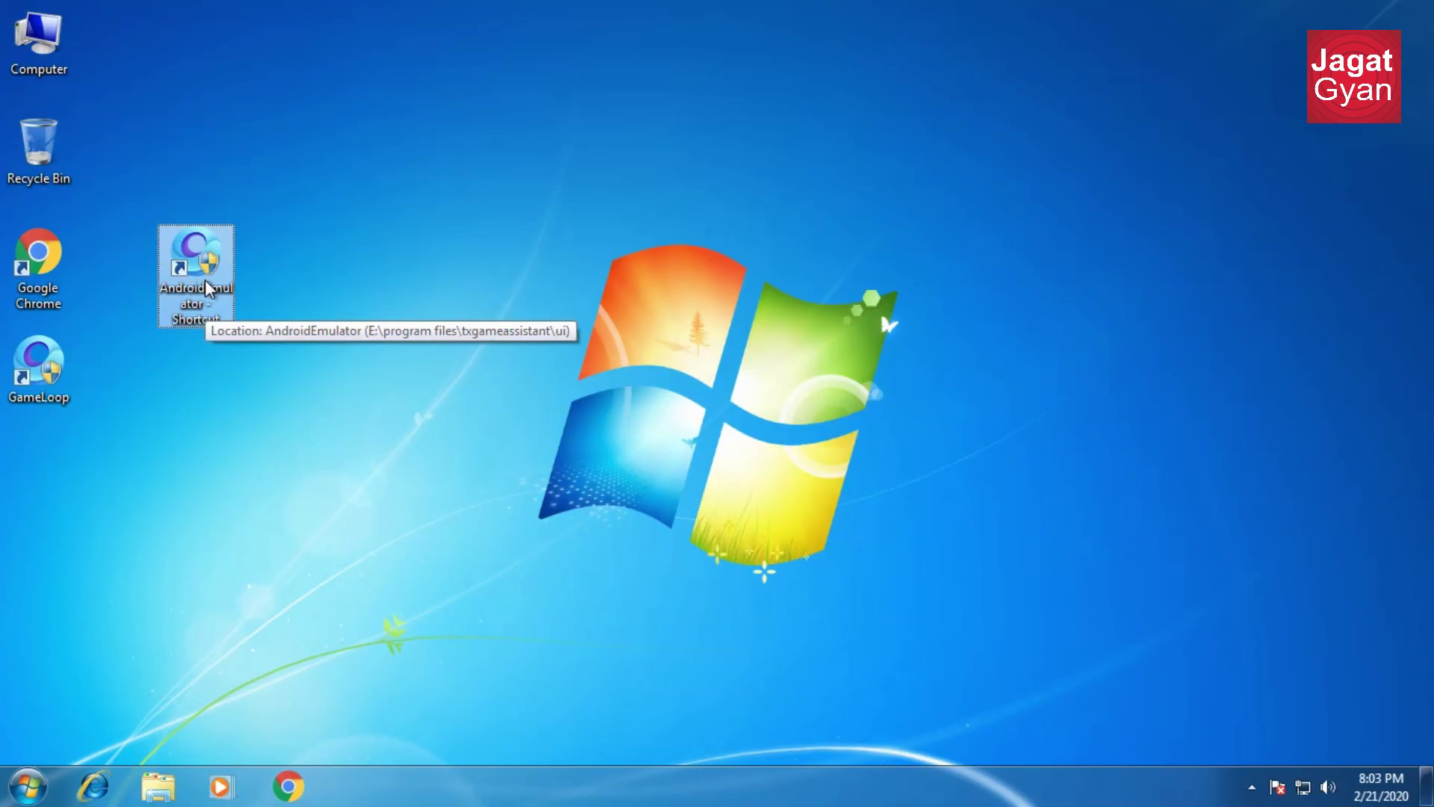
# Run the AndroidEmulator desktop shortcut as administrator, allow it to make changes, and bring up the emulator's Android home screen.
pyautogui.rightClick(200, 282)
pyautogui.click(316, 365)
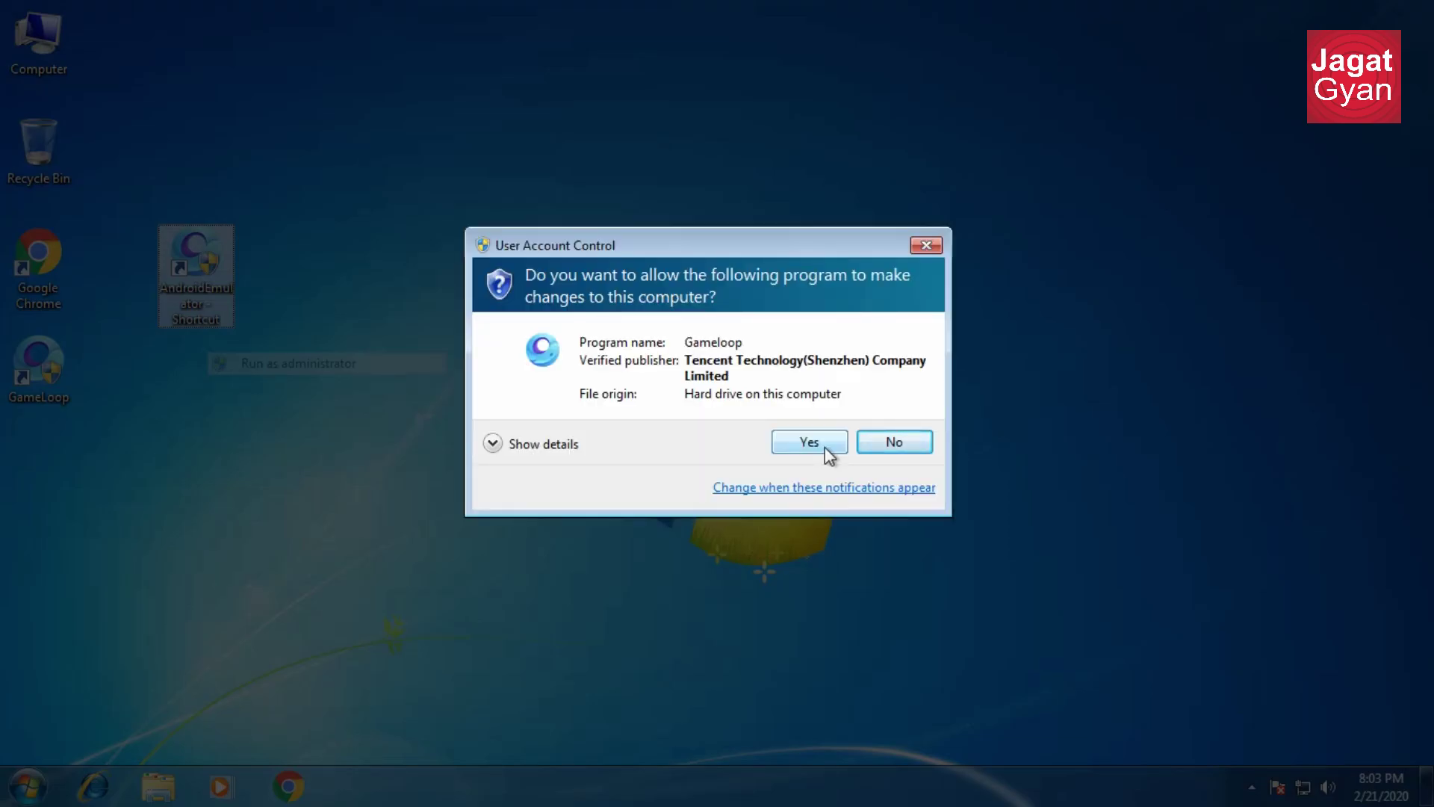
pyautogui.click(809, 441)
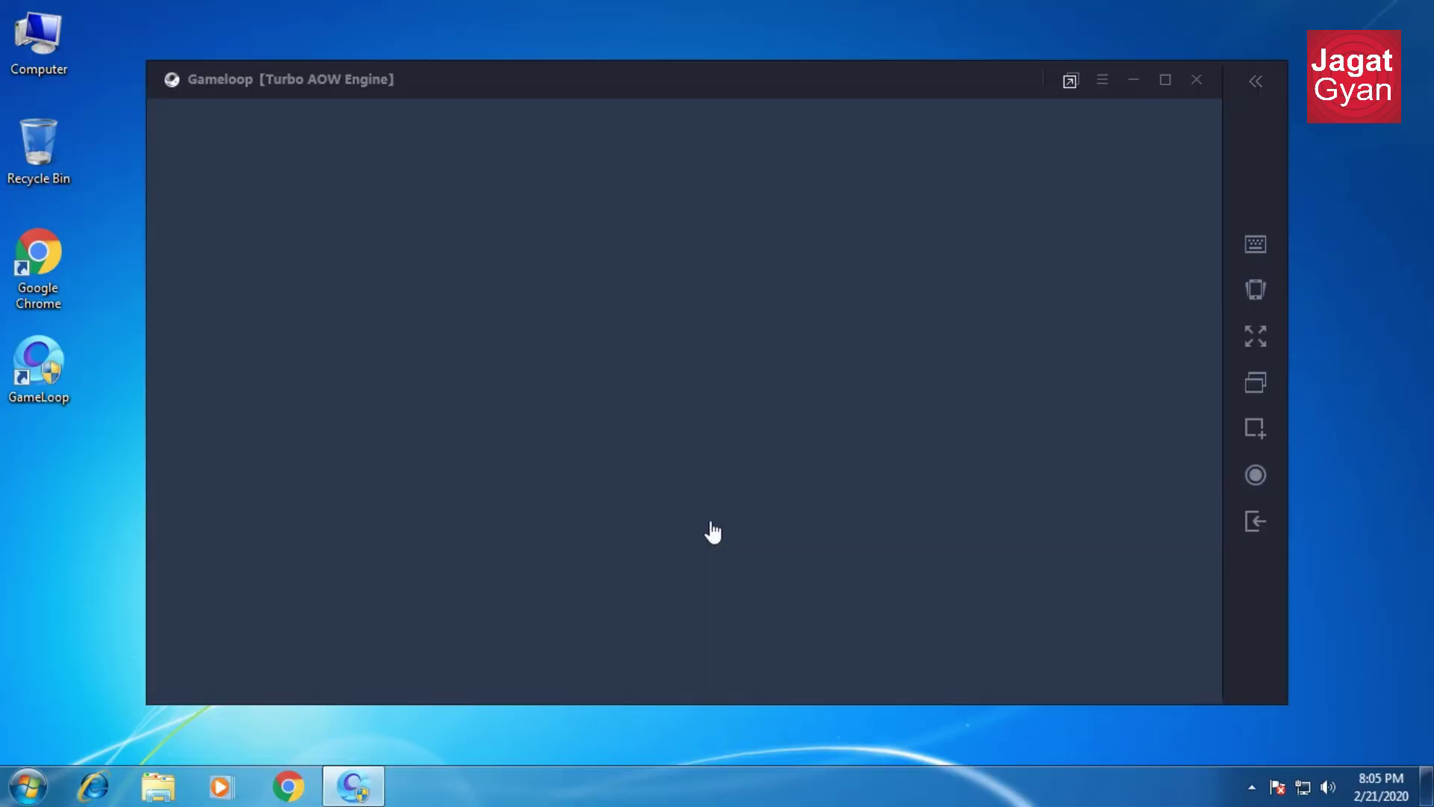
pyautogui.press('F9')
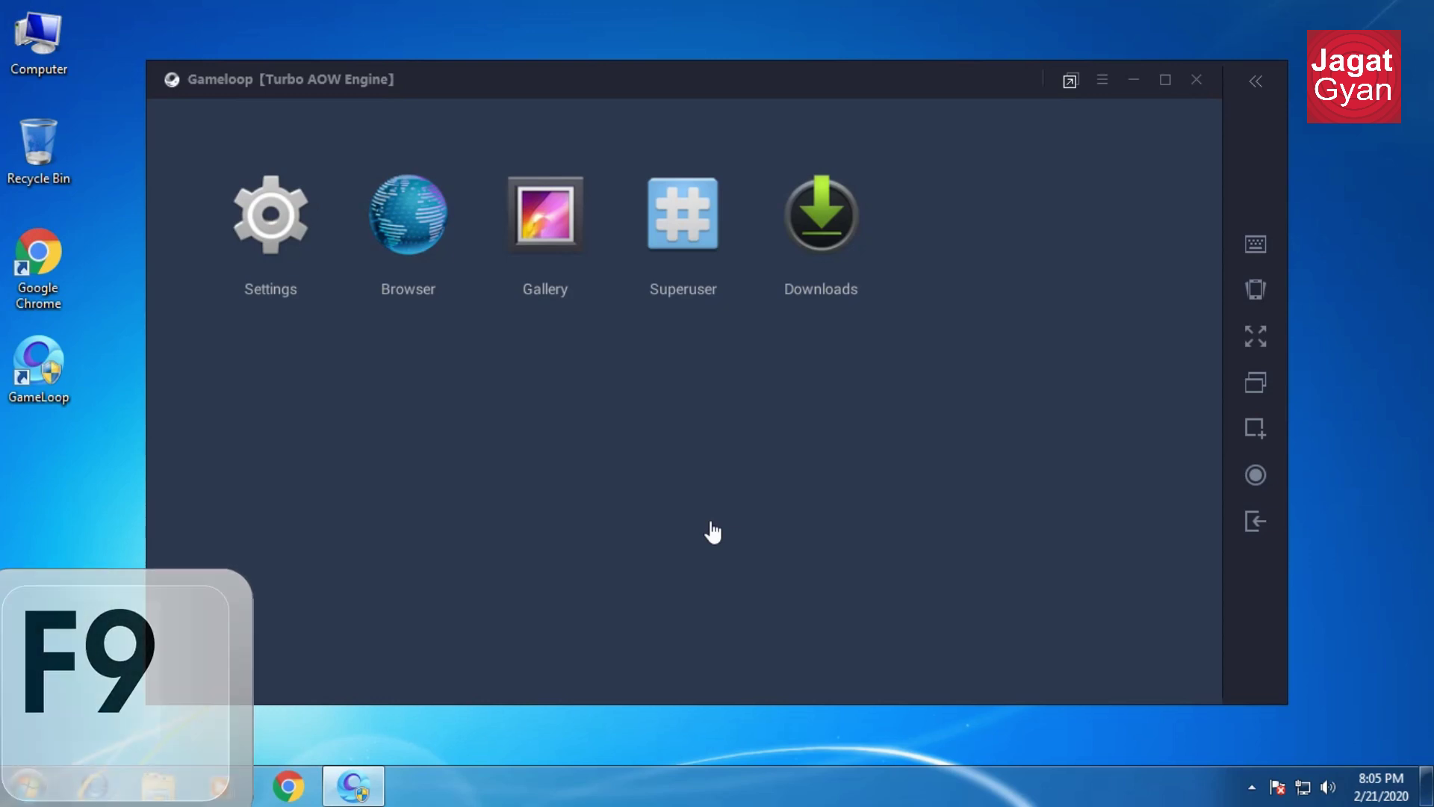
pyautogui.hotkey('shift', 'F9')
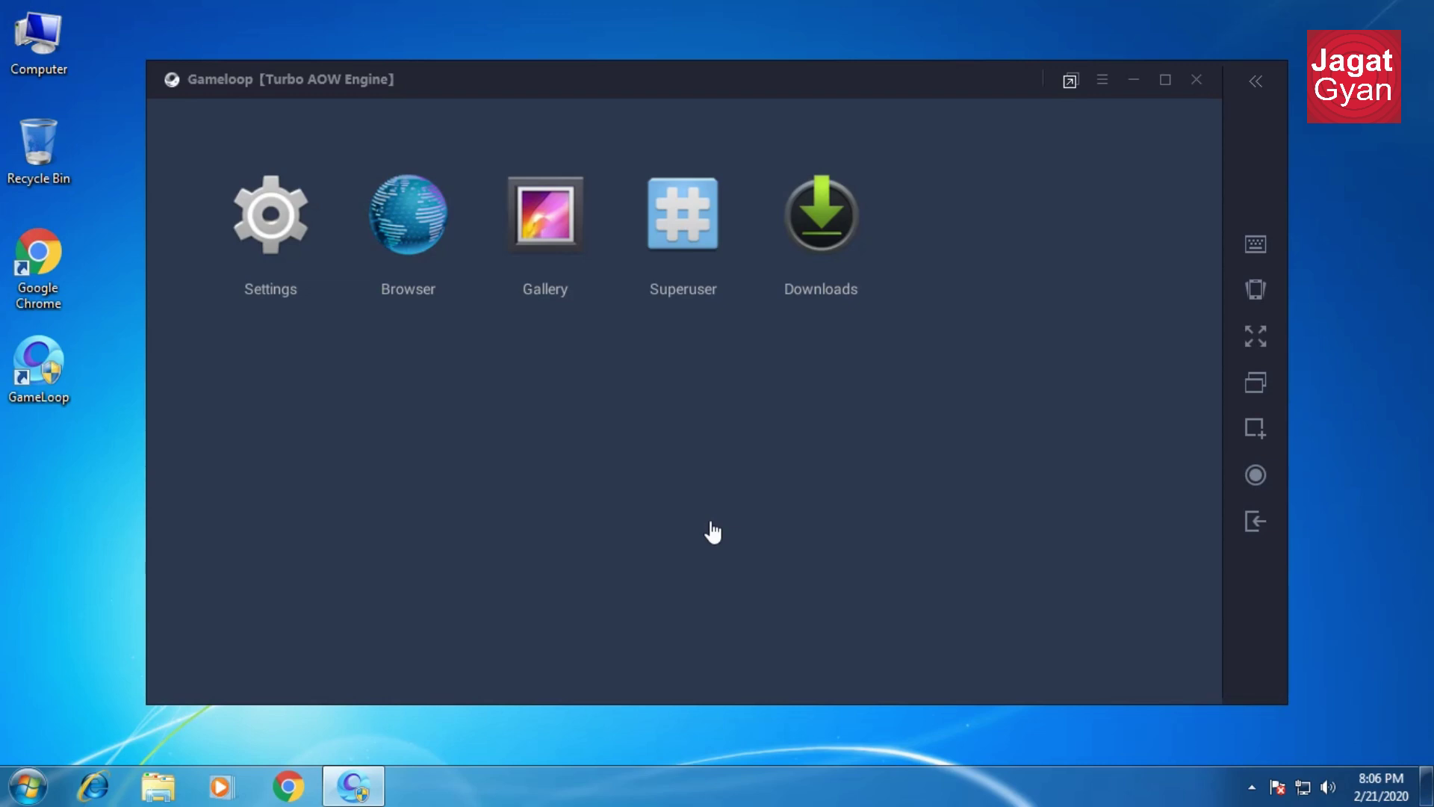
# Search Google for "pubg lite apkpure" in the emulator's browser and download the PUBG MOBILE LITE APK from APKPure.
pyautogui.click(416, 225)
pyautogui.click(566, 535)
pyautogui.write('pubg lite apk')
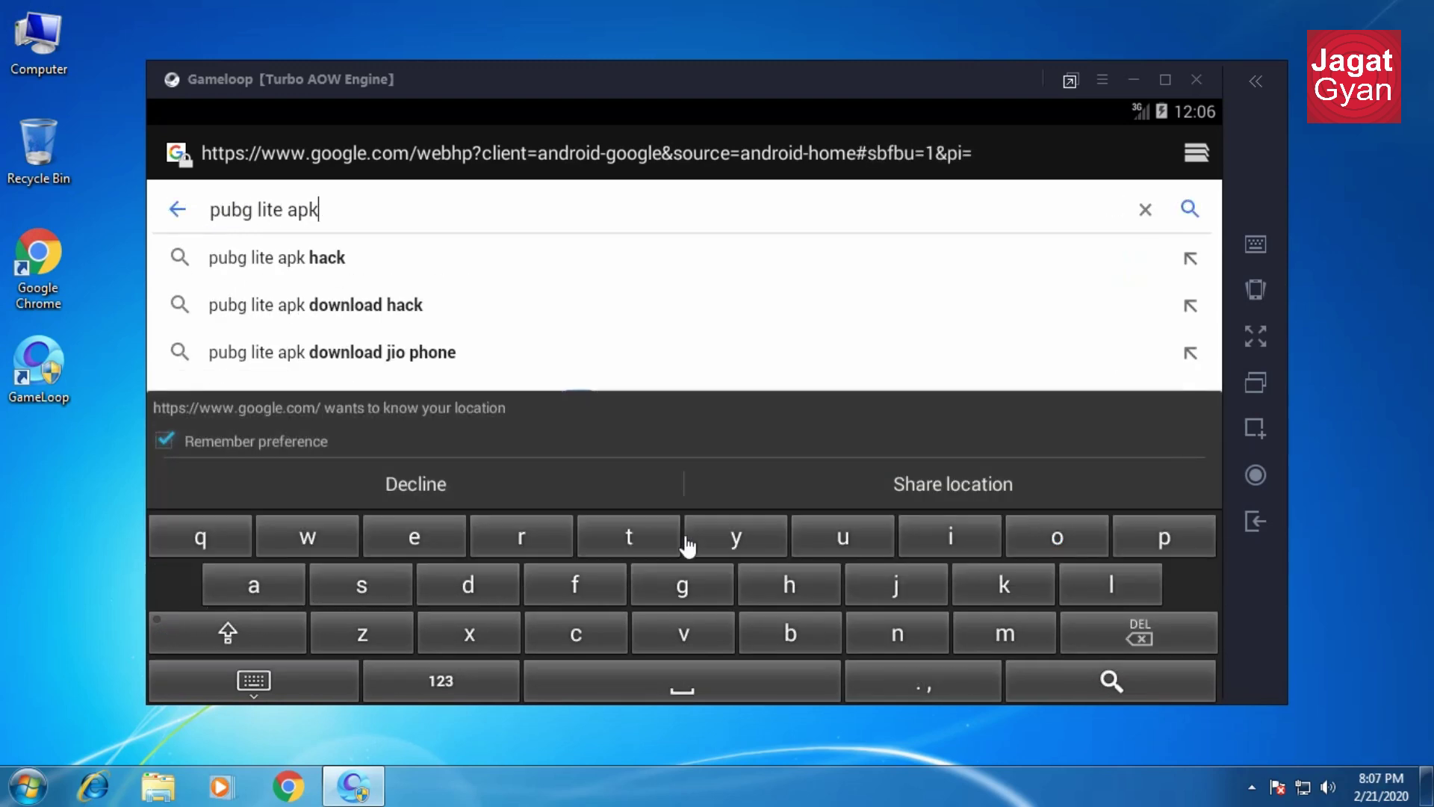
pyautogui.write('pure')
pyautogui.press('Return')
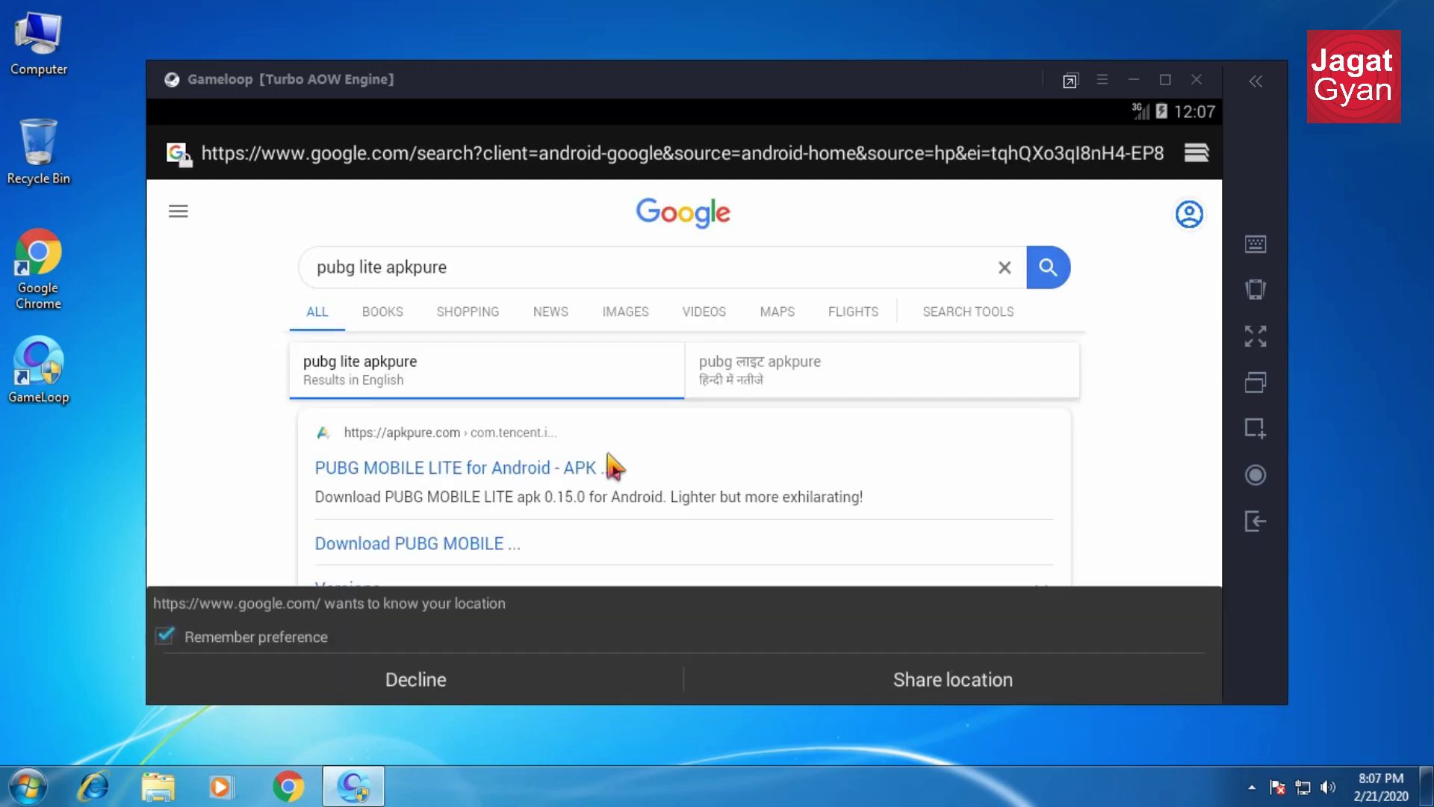
pyautogui.click(512, 471)
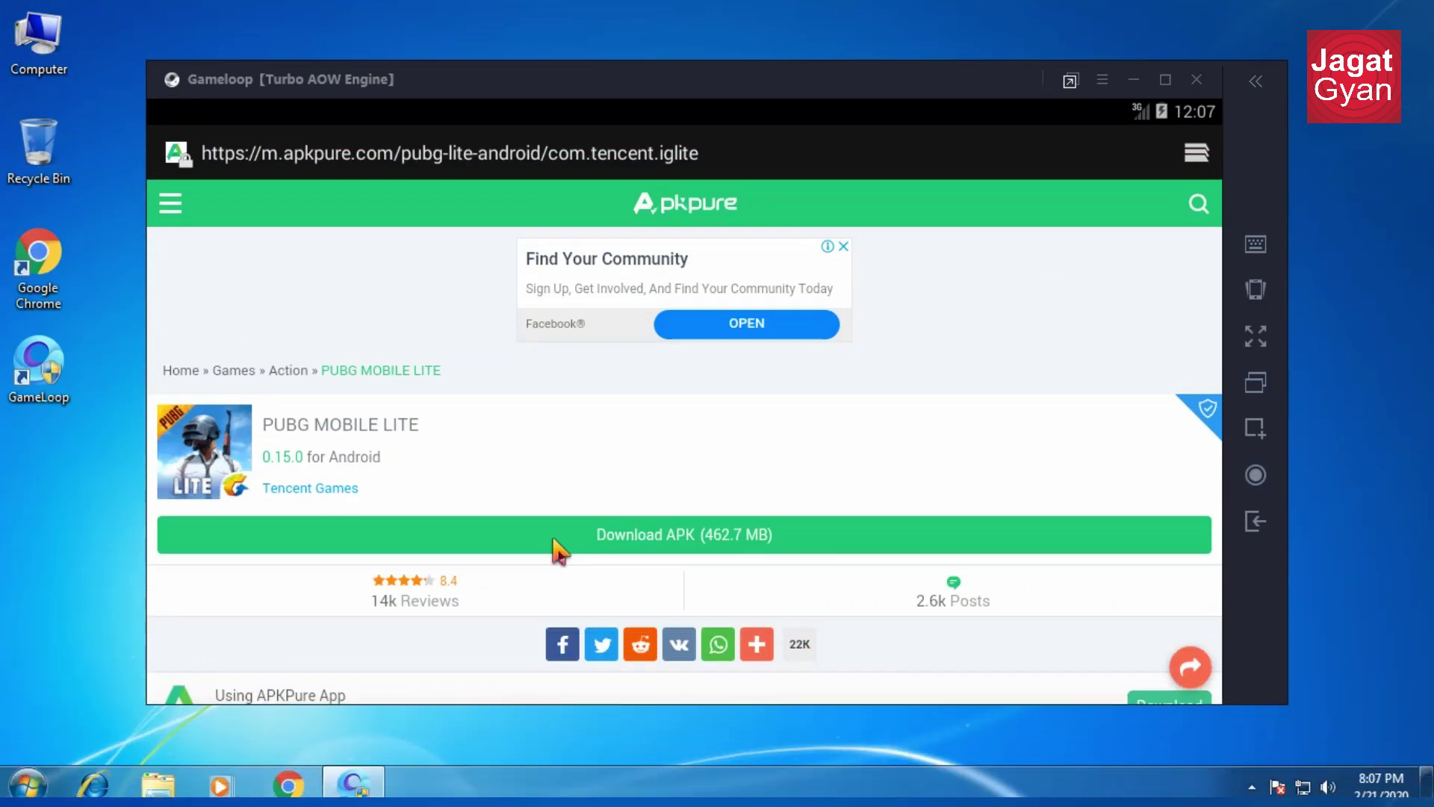
pyautogui.click(556, 538)
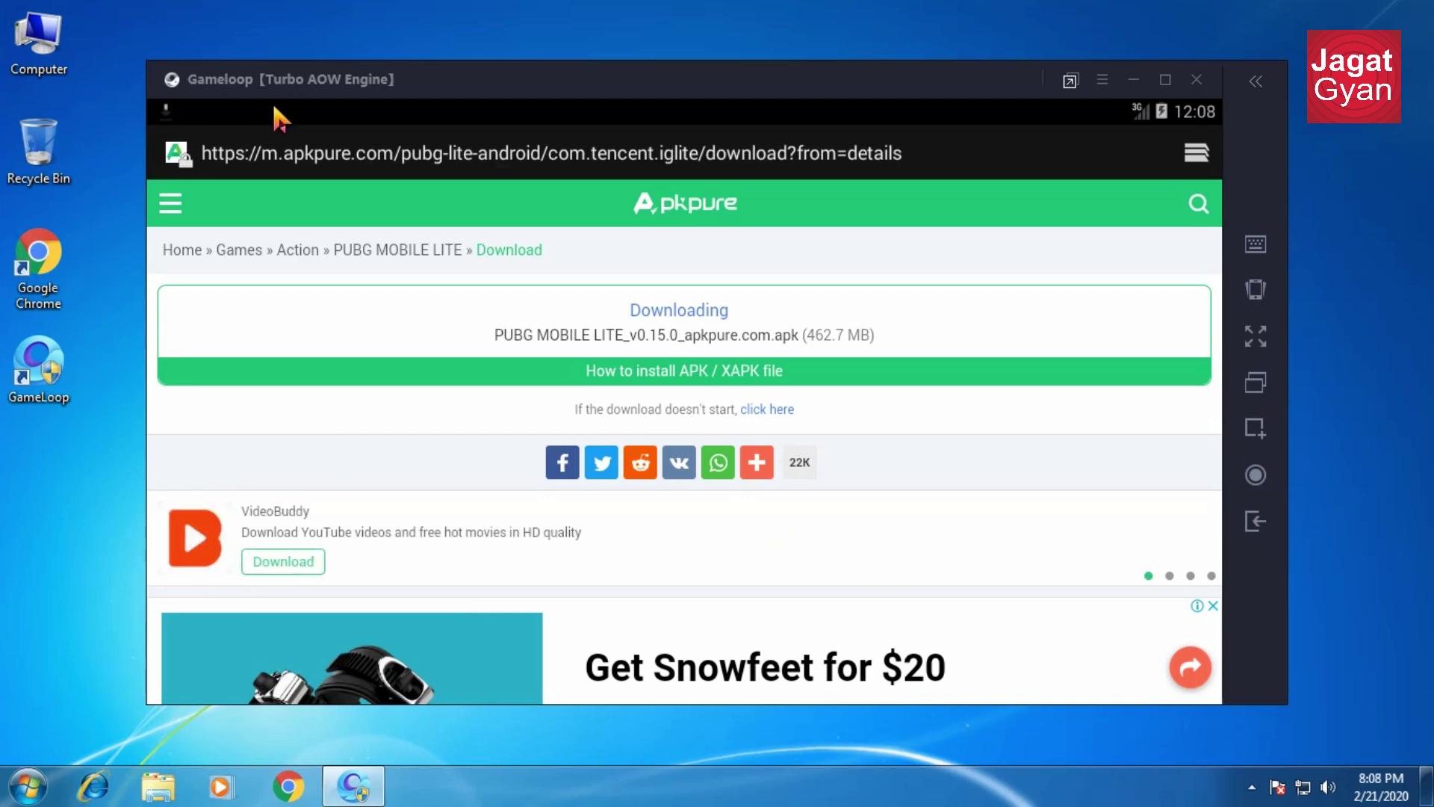
# Install the downloaded PUBG MOBILE LITE APK and accept the game's storage permission and update restart prompts.
pyautogui.moveTo(269, 114); pyautogui.dragTo(317, 484)
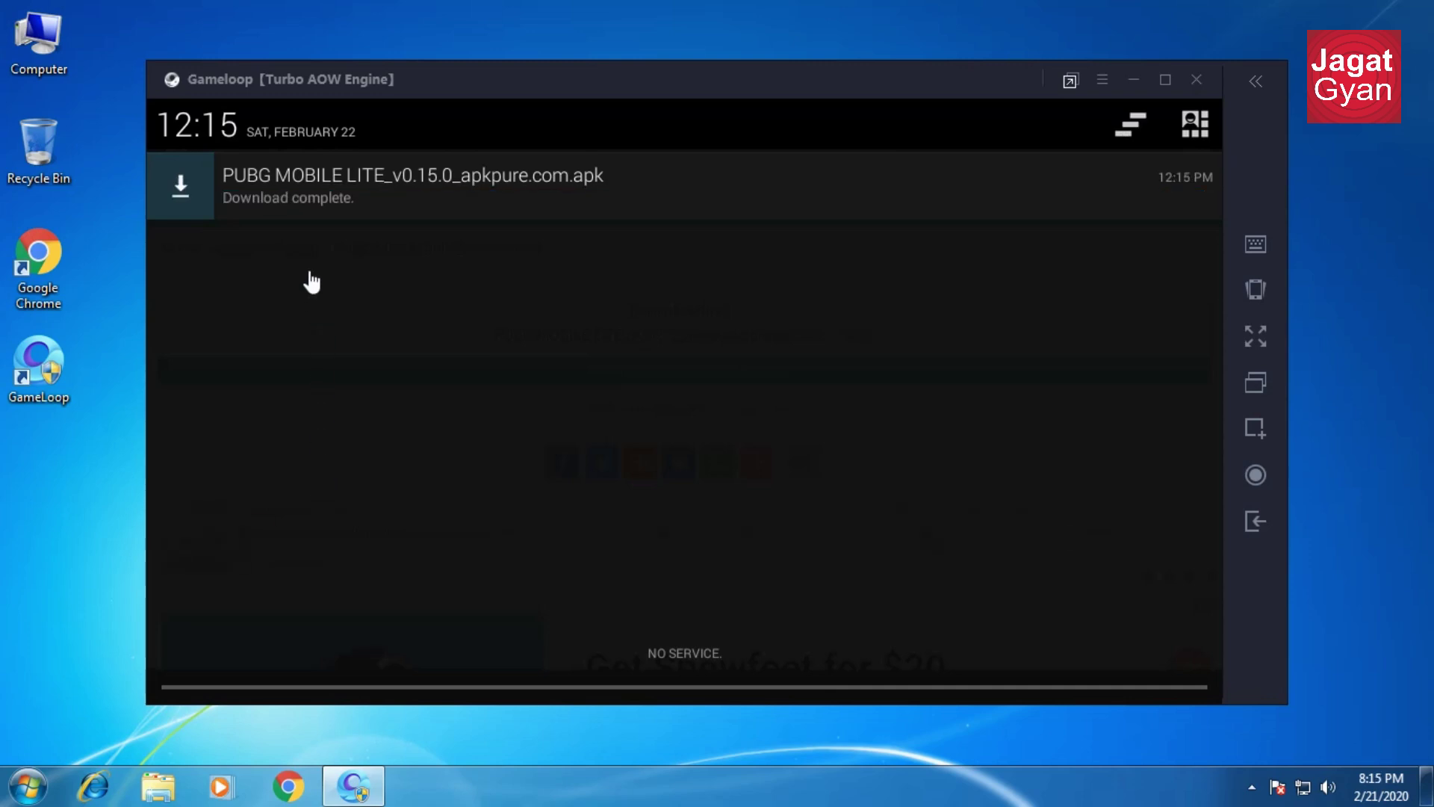
pyautogui.click(317, 199)
pyautogui.click(982, 674)
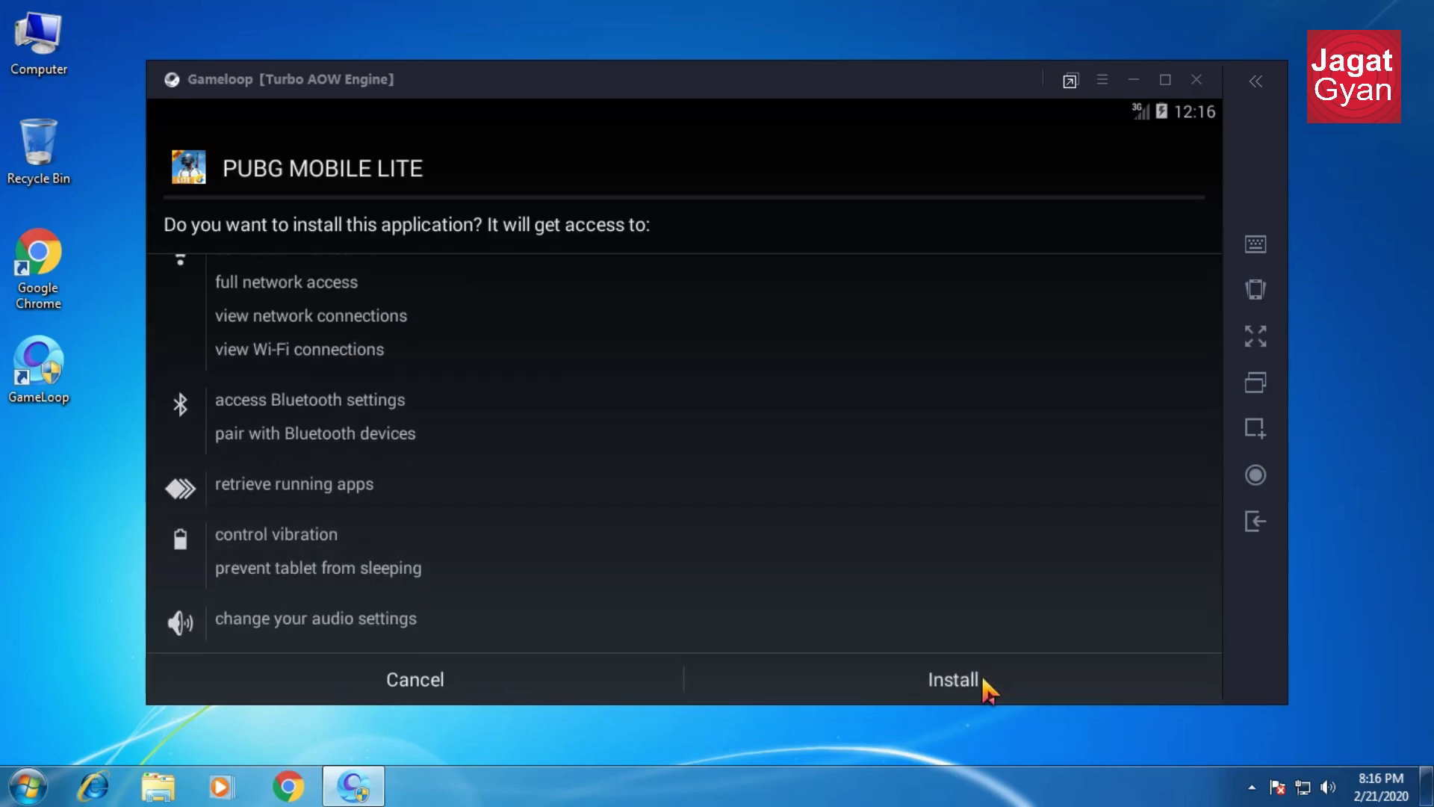
pyautogui.click(983, 678)
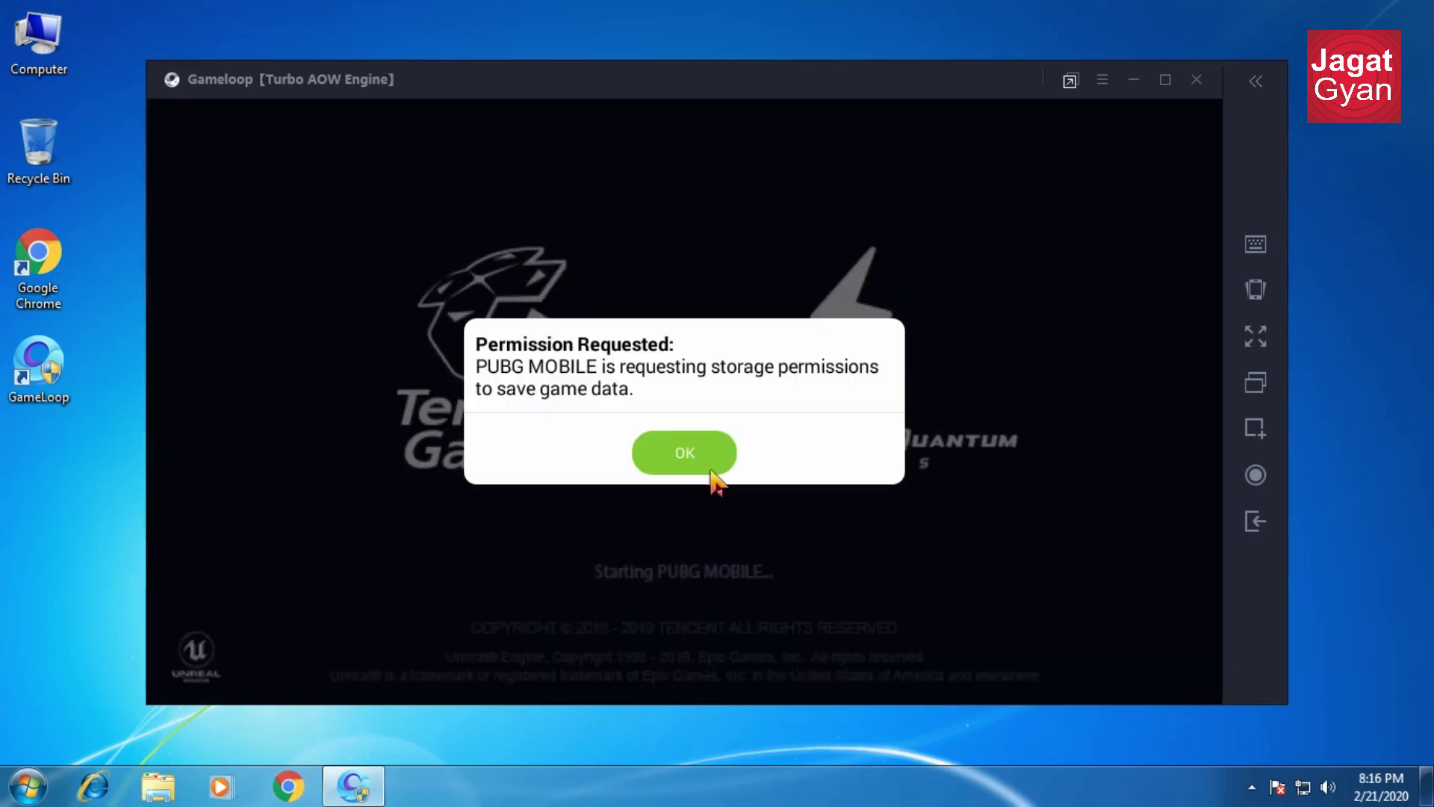
pyautogui.click(711, 470)
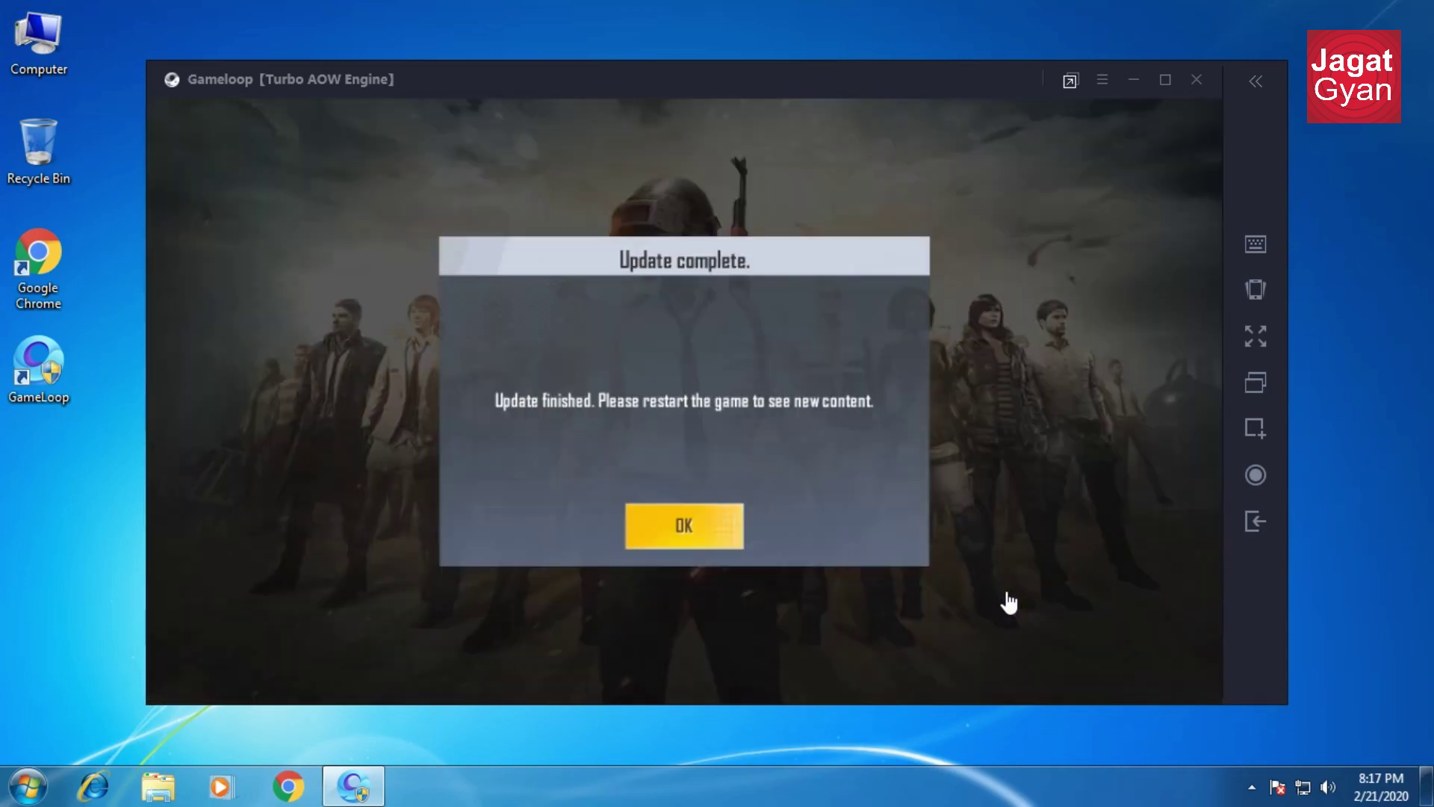
pyautogui.click(696, 550)
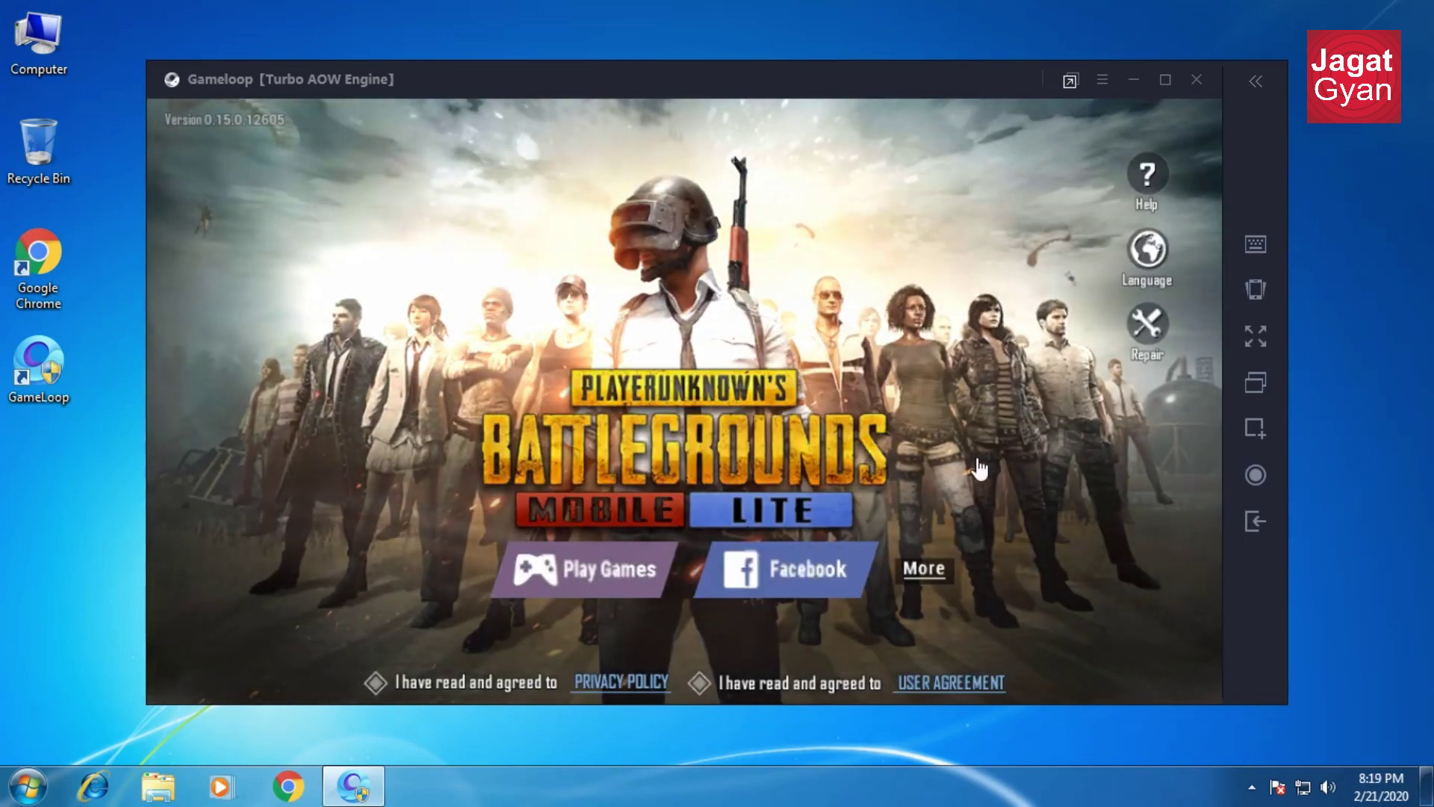
# Agree to the privacy policy and user agreement, and try to log in to the game through Facebook with the account's e-mail and password.
pyautogui.click(816, 578)
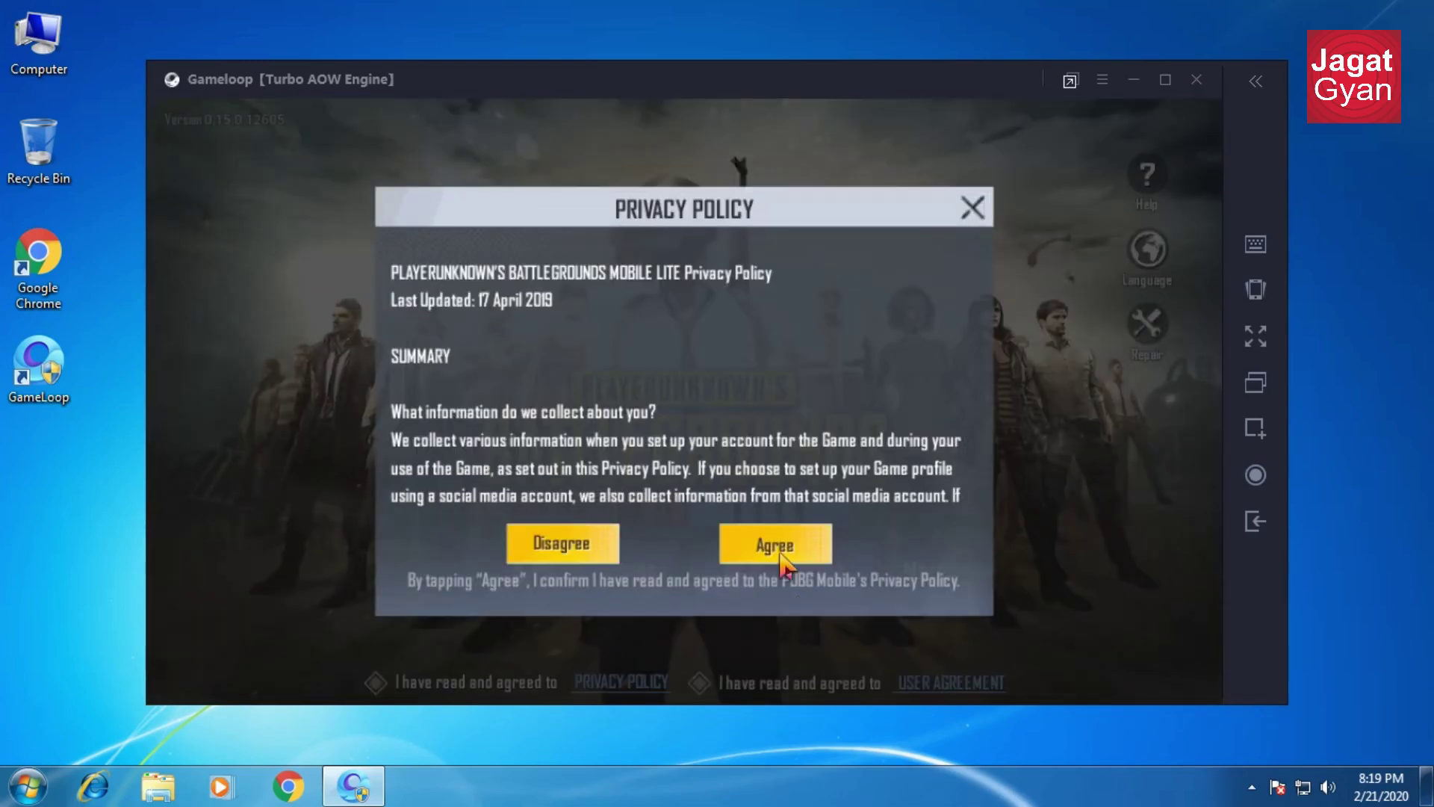
pyautogui.click(779, 556)
pyautogui.click(780, 556)
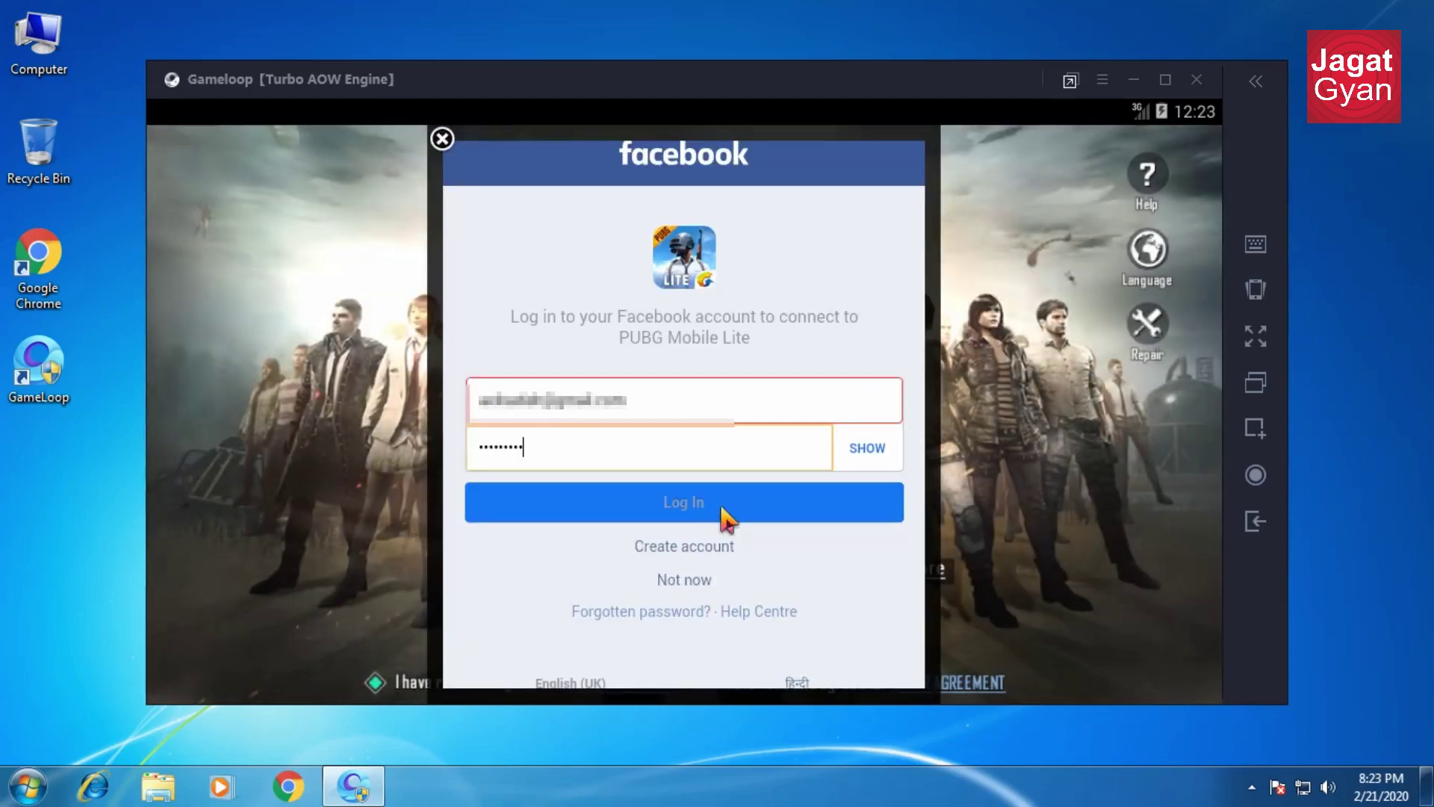
pyautogui.click(723, 514)
pyautogui.click(751, 527)
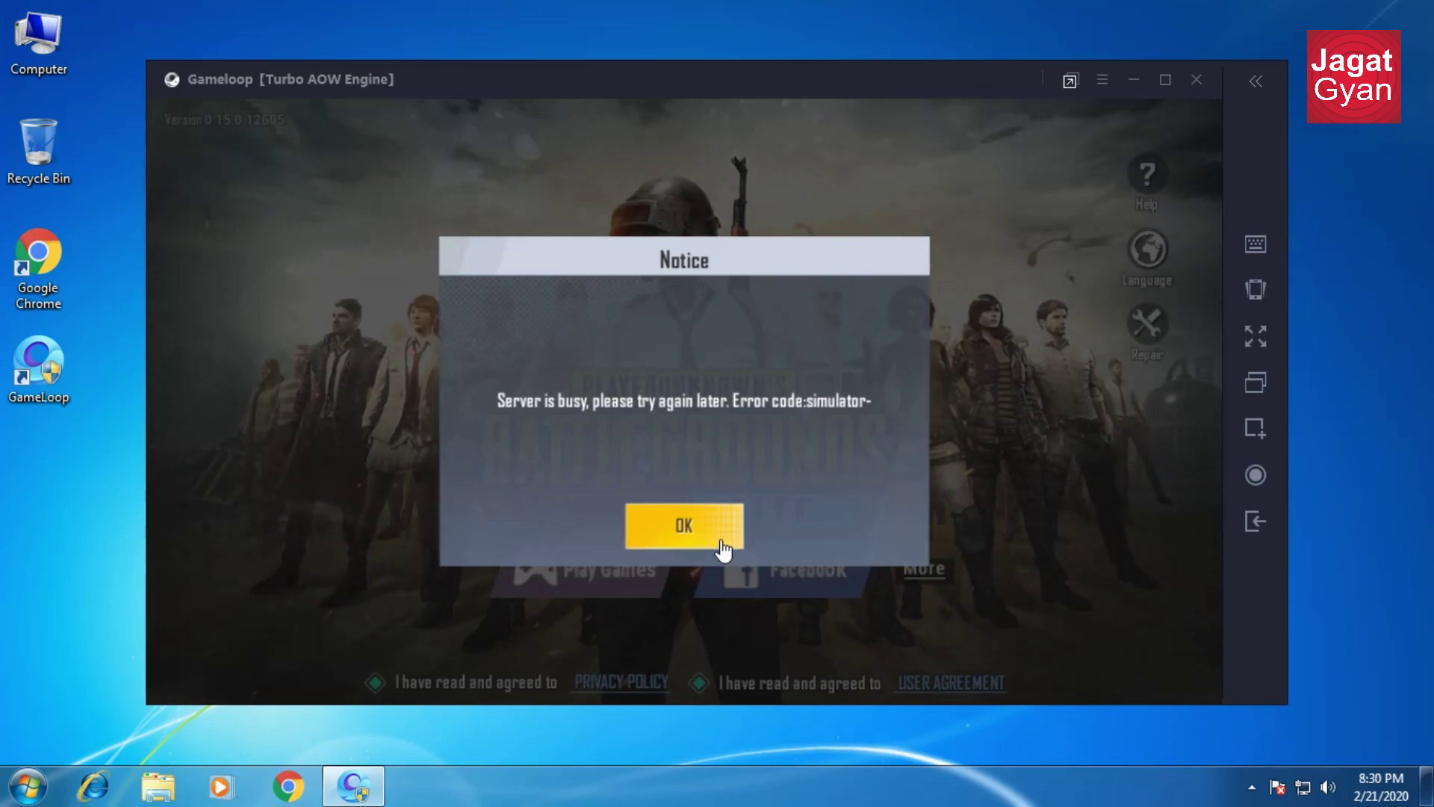
pyautogui.click(723, 549)
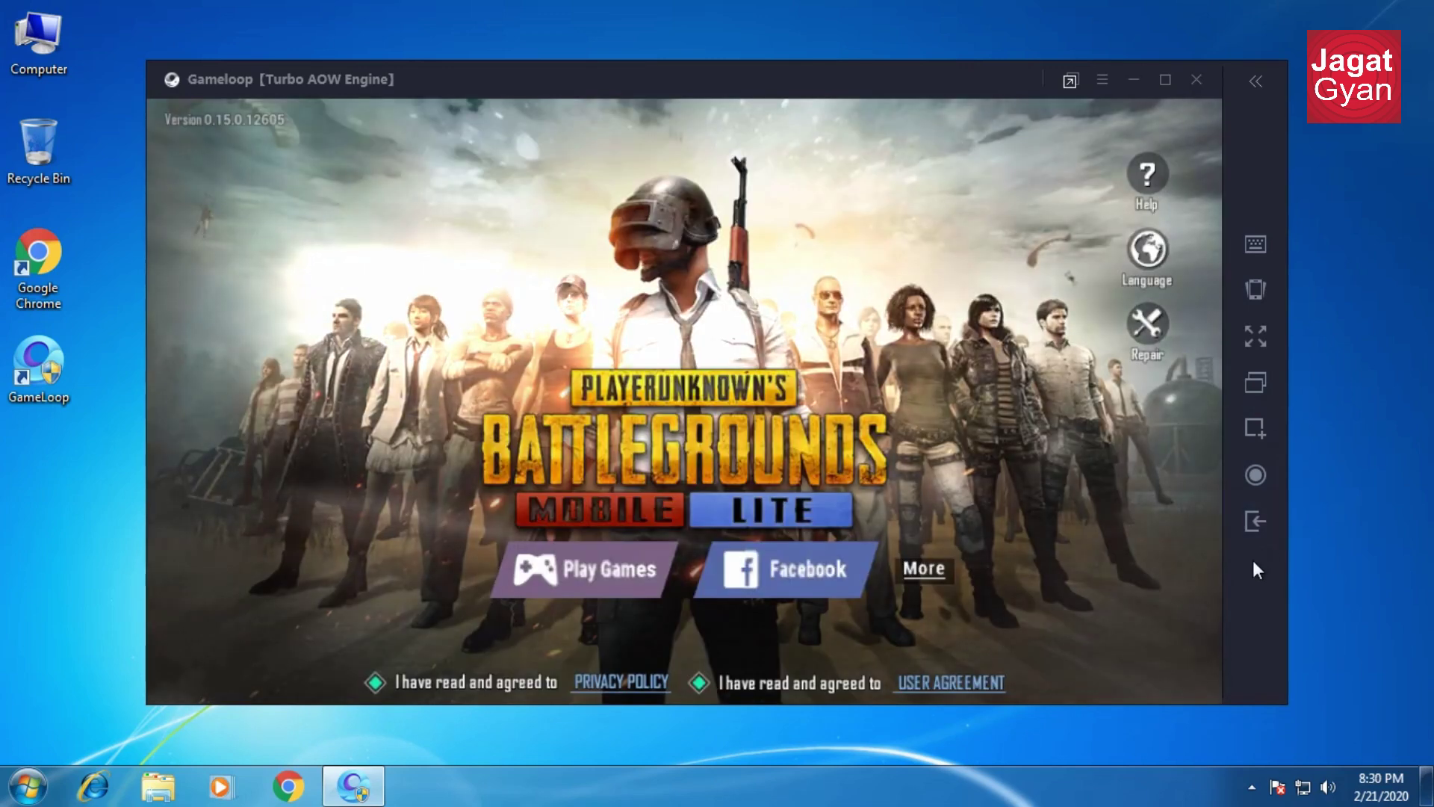
# Leave the game, search for "es file explorer apkpure" in the emulator's browser, and download the ES File Explorer APK.
pyautogui.click(1254, 523)
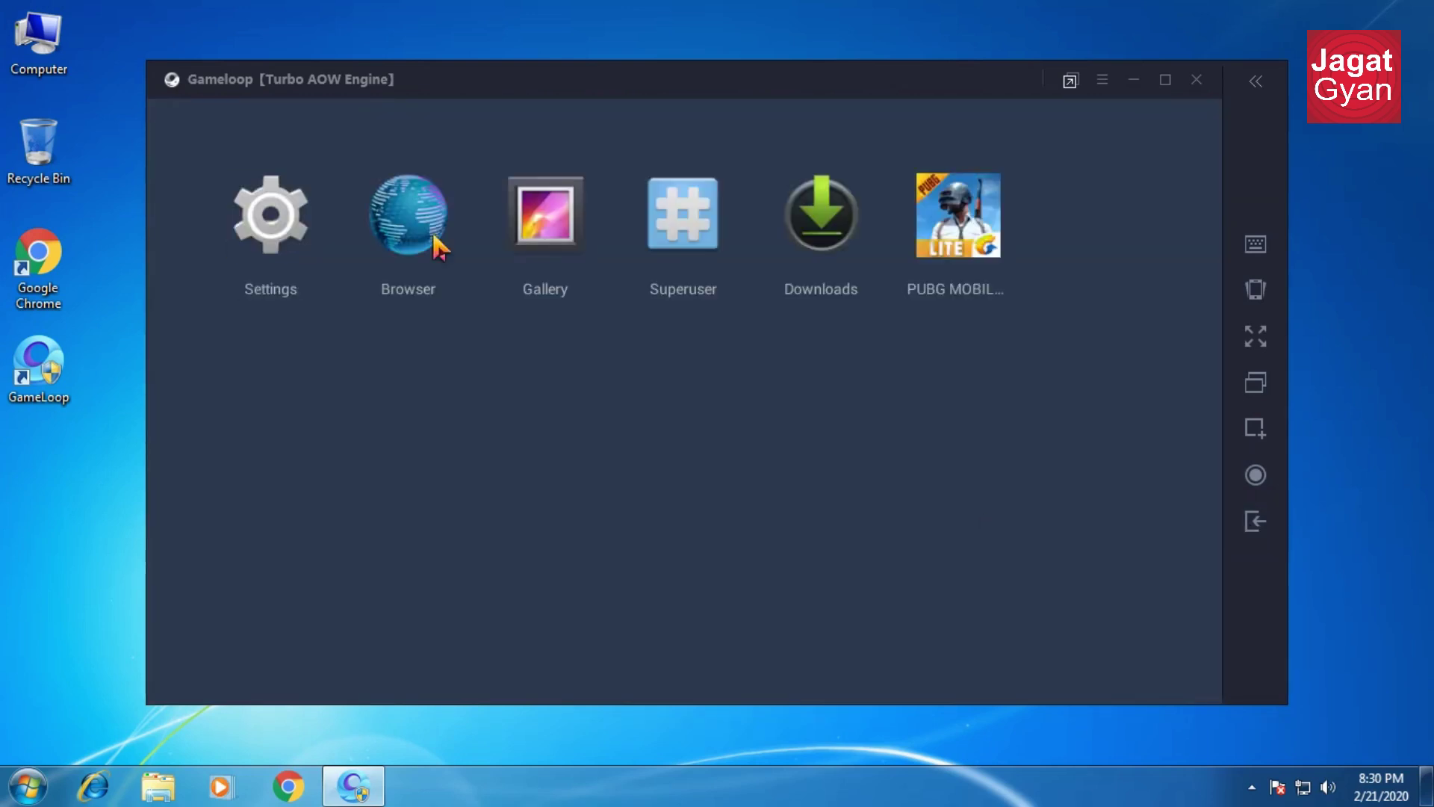
pyautogui.click(410, 218)
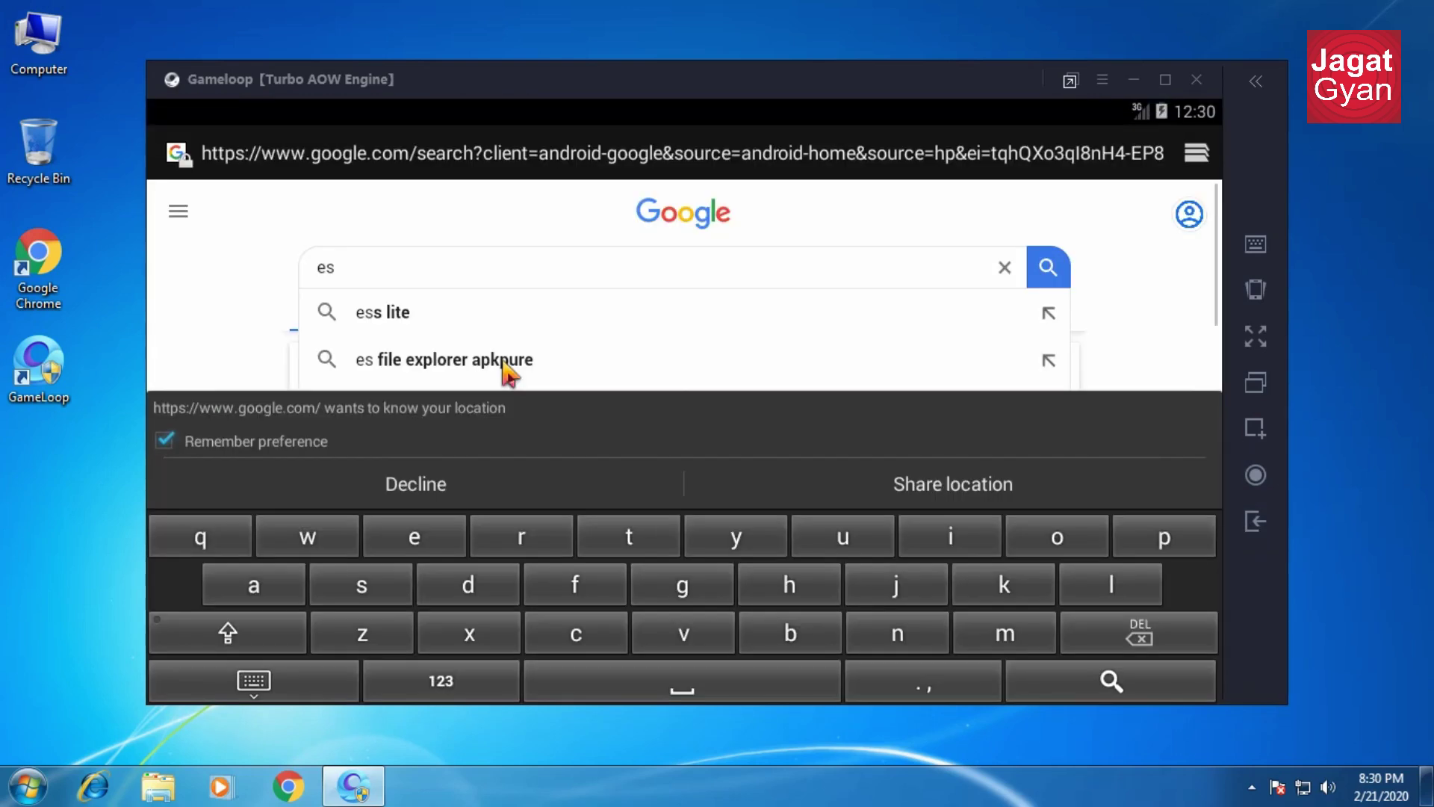
pyautogui.click(504, 363)
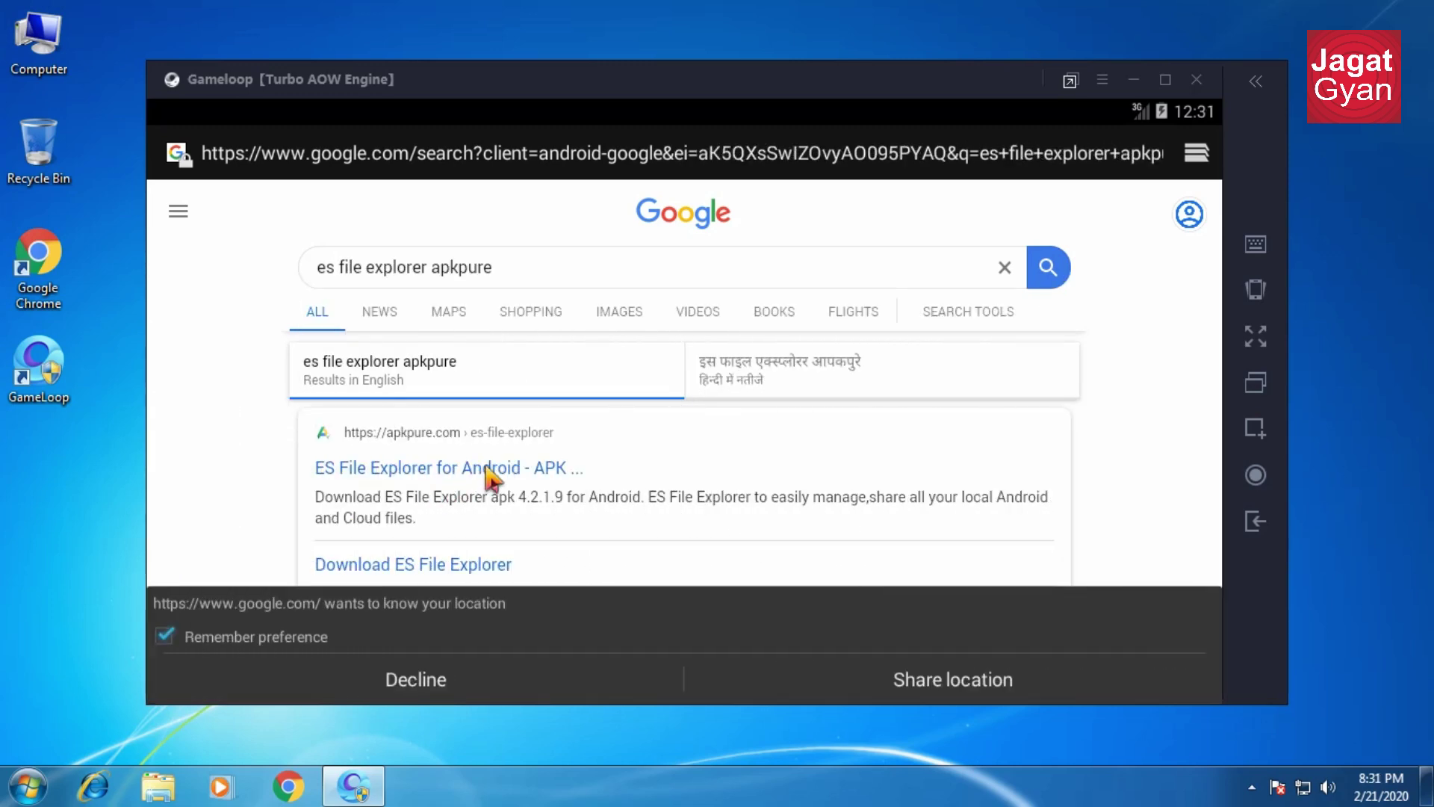
pyautogui.click(491, 468)
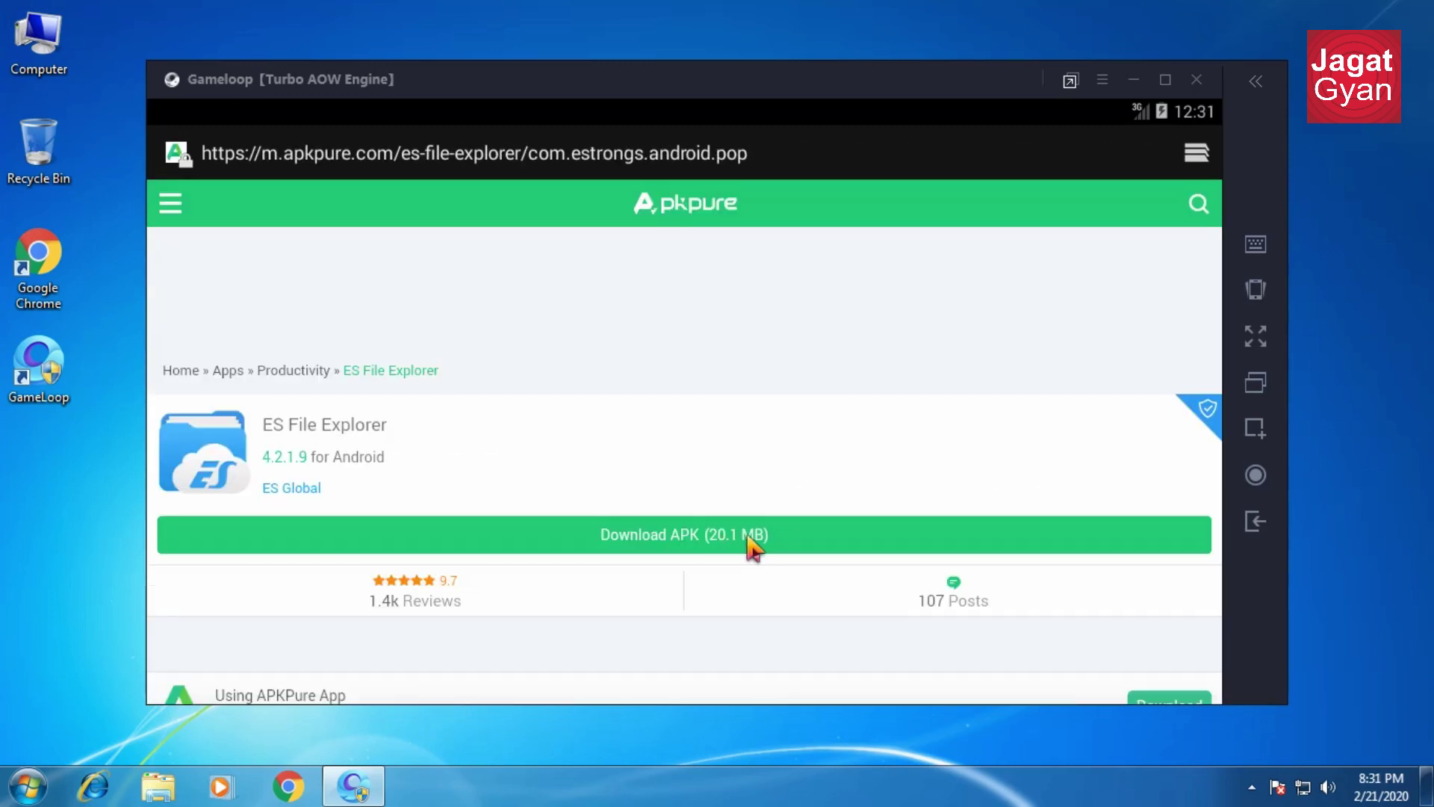
pyautogui.click(750, 536)
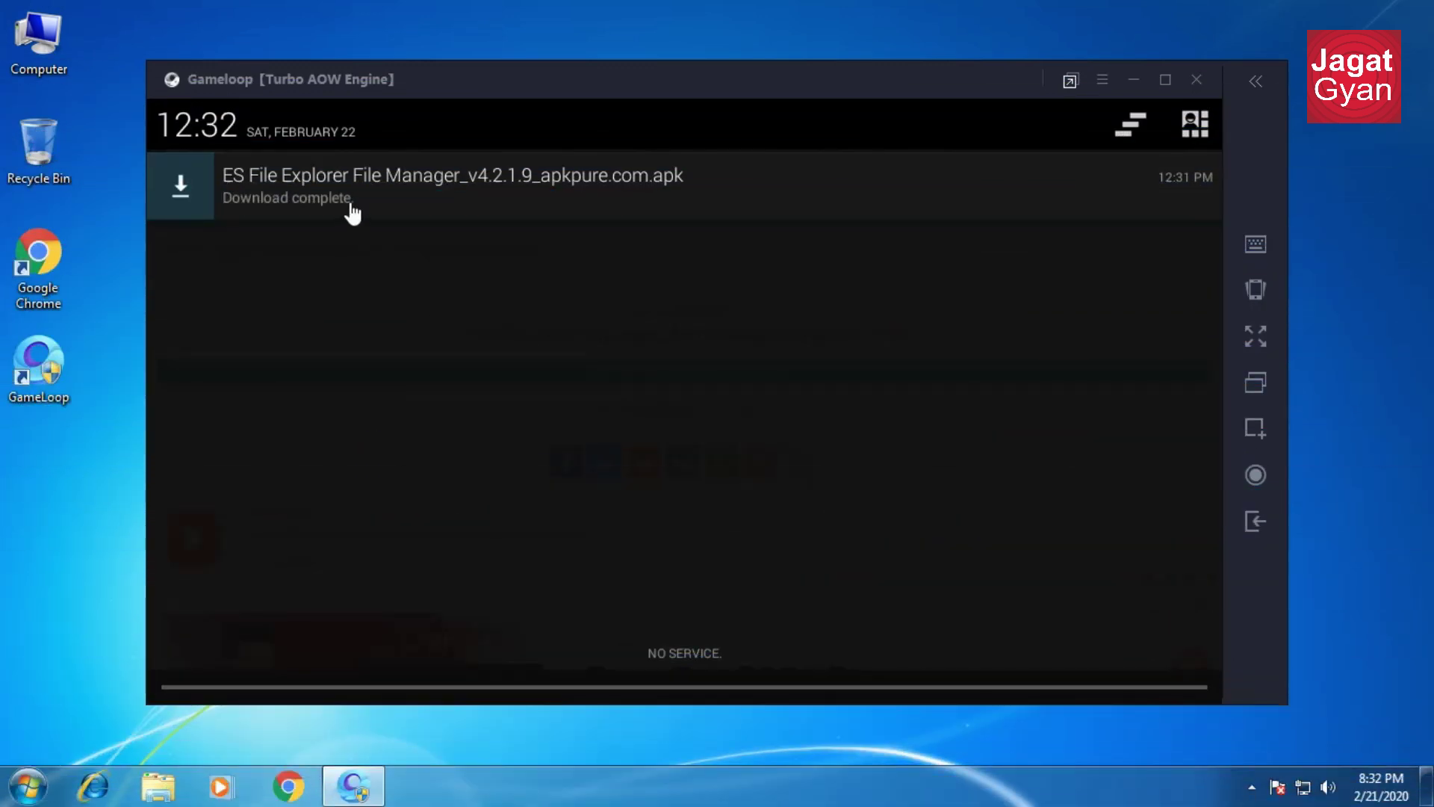
# Install the downloaded ES File Explorer APK, launch it past its start screens, and expand its Tools section.
pyautogui.click(349, 209)
pyautogui.click(1026, 680)
pyautogui.click(1026, 680)
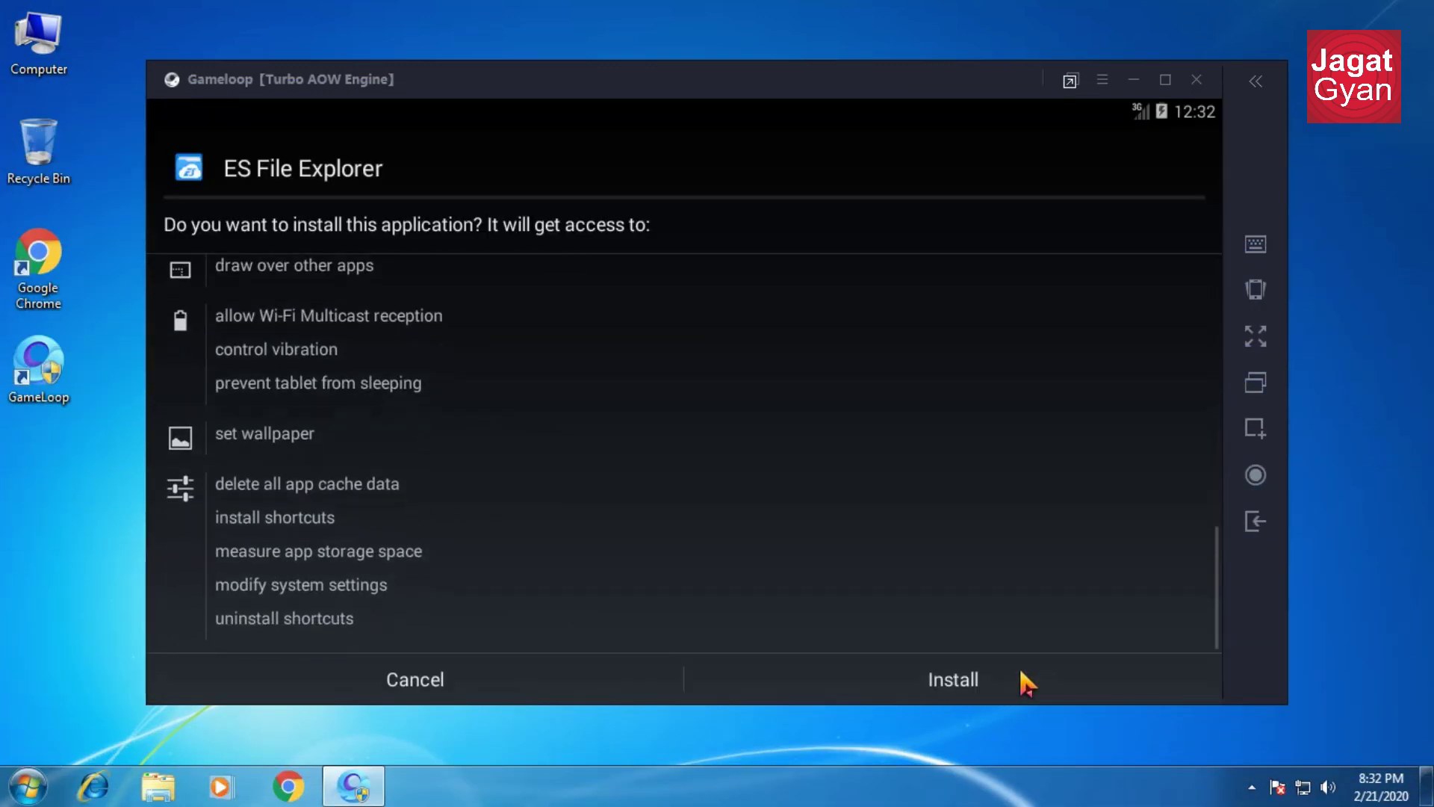
pyautogui.click(1015, 678)
pyautogui.click(991, 677)
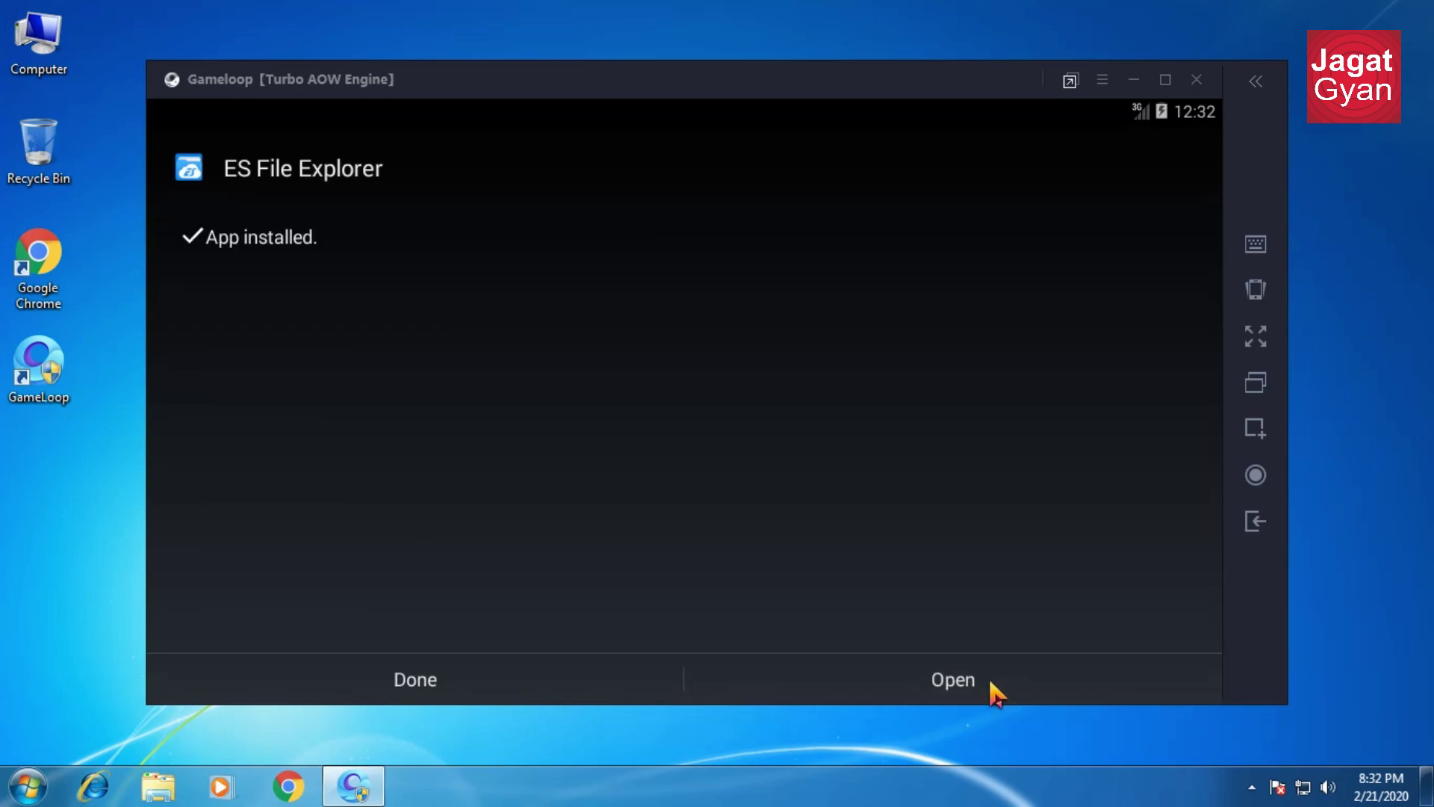
pyautogui.click(796, 525)
pyautogui.click(777, 661)
pyautogui.click(442, 551)
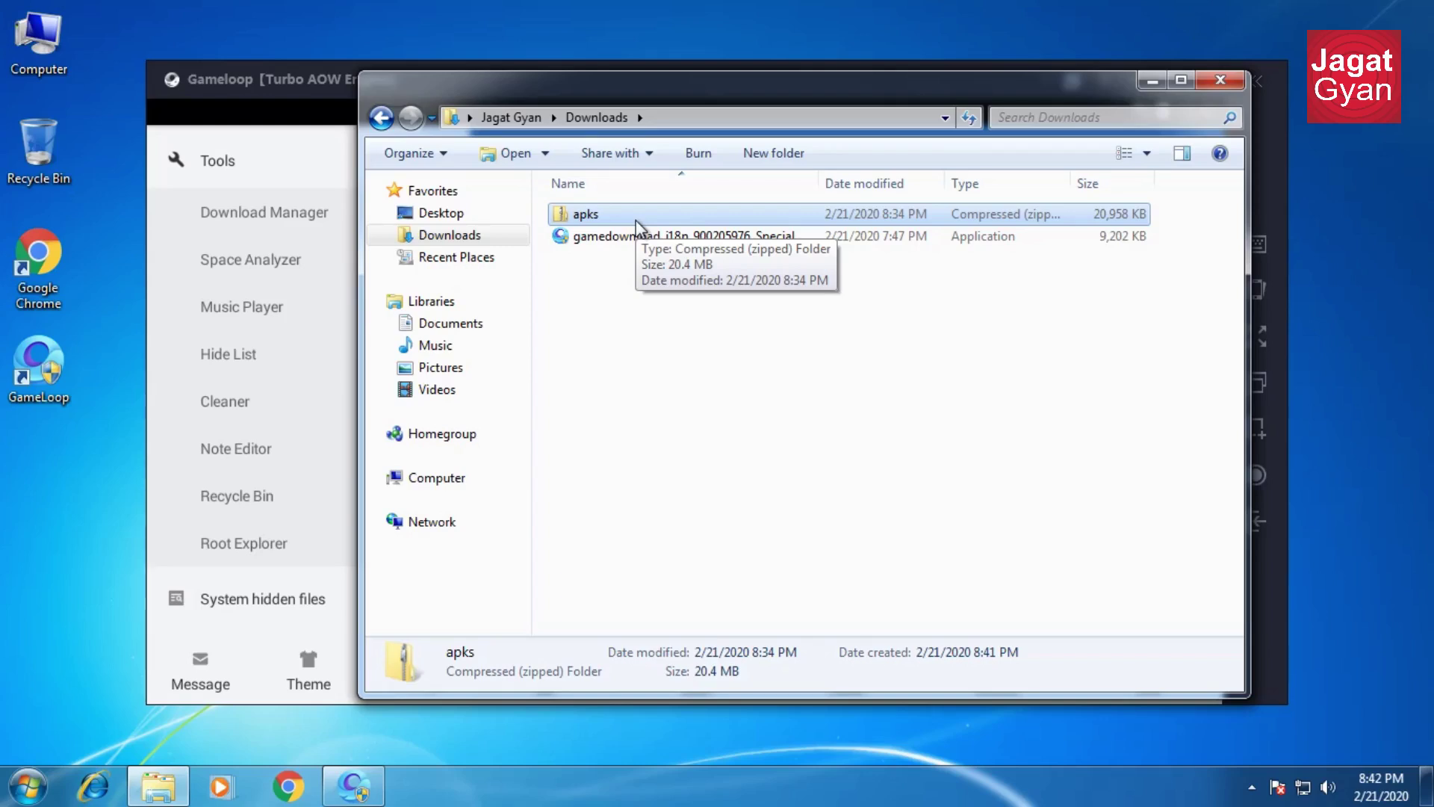
# Set Windows Explorer as the program that opens the apks zip file through the file's properties.
pyautogui.rightClick(637, 223)
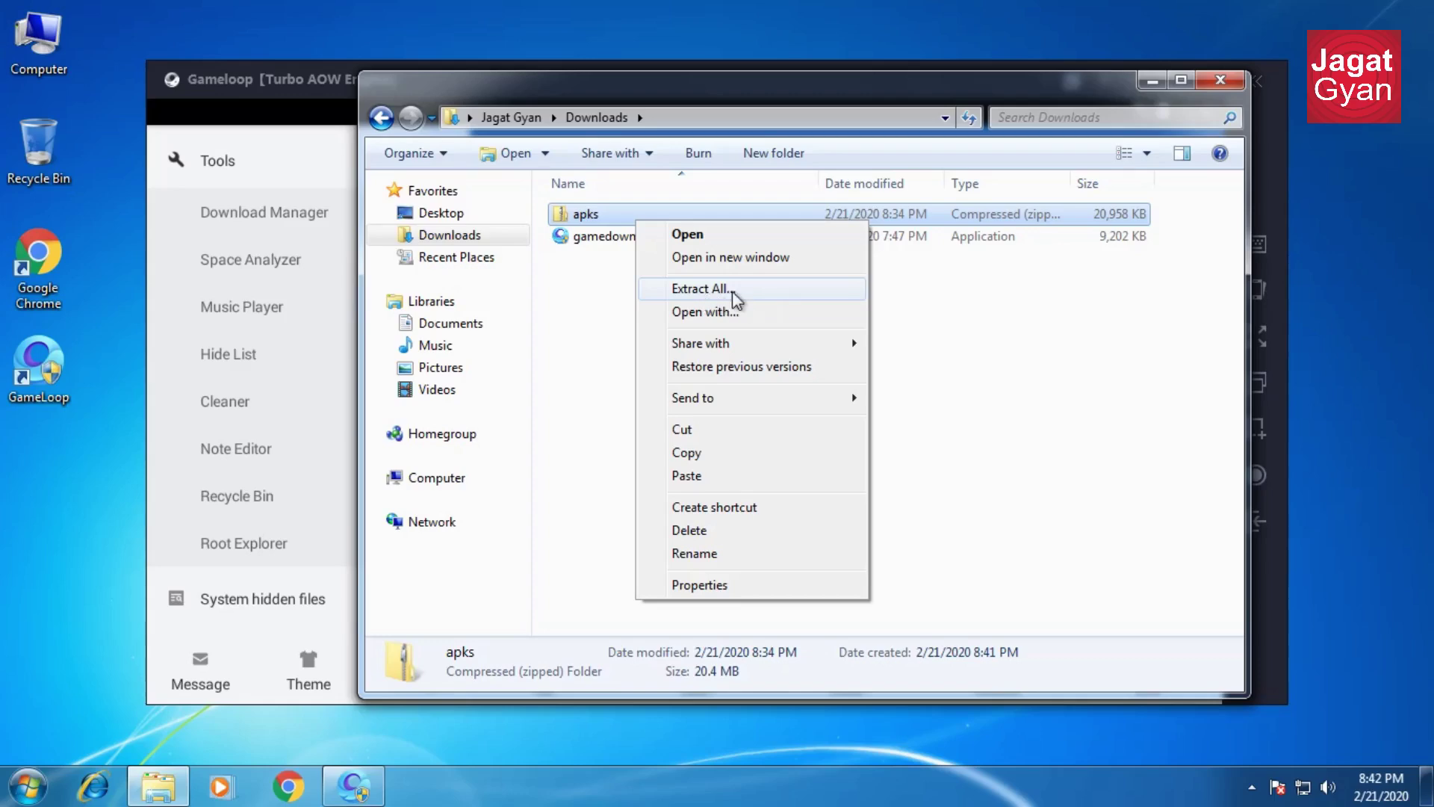
pyautogui.click(737, 594)
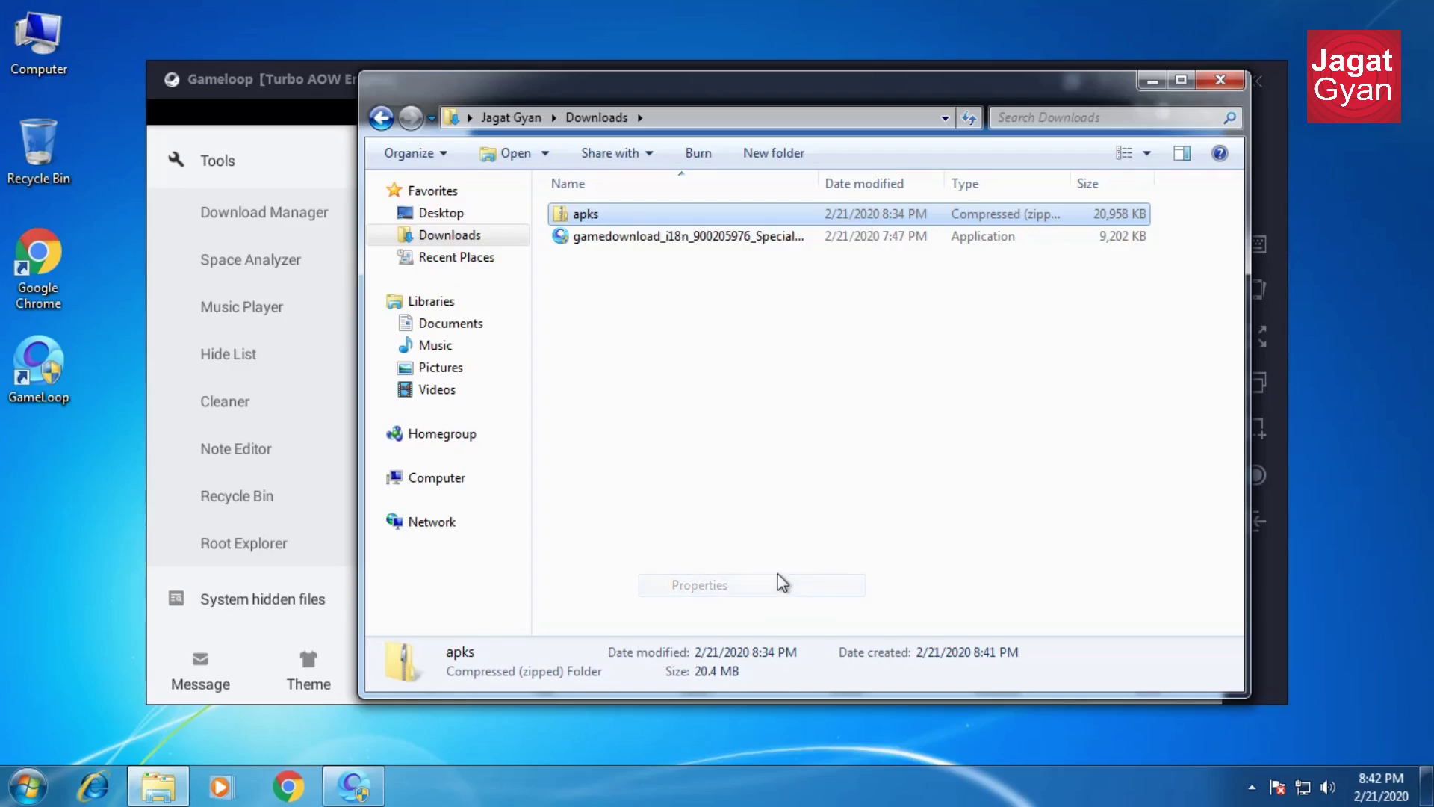
pyautogui.click(959, 387)
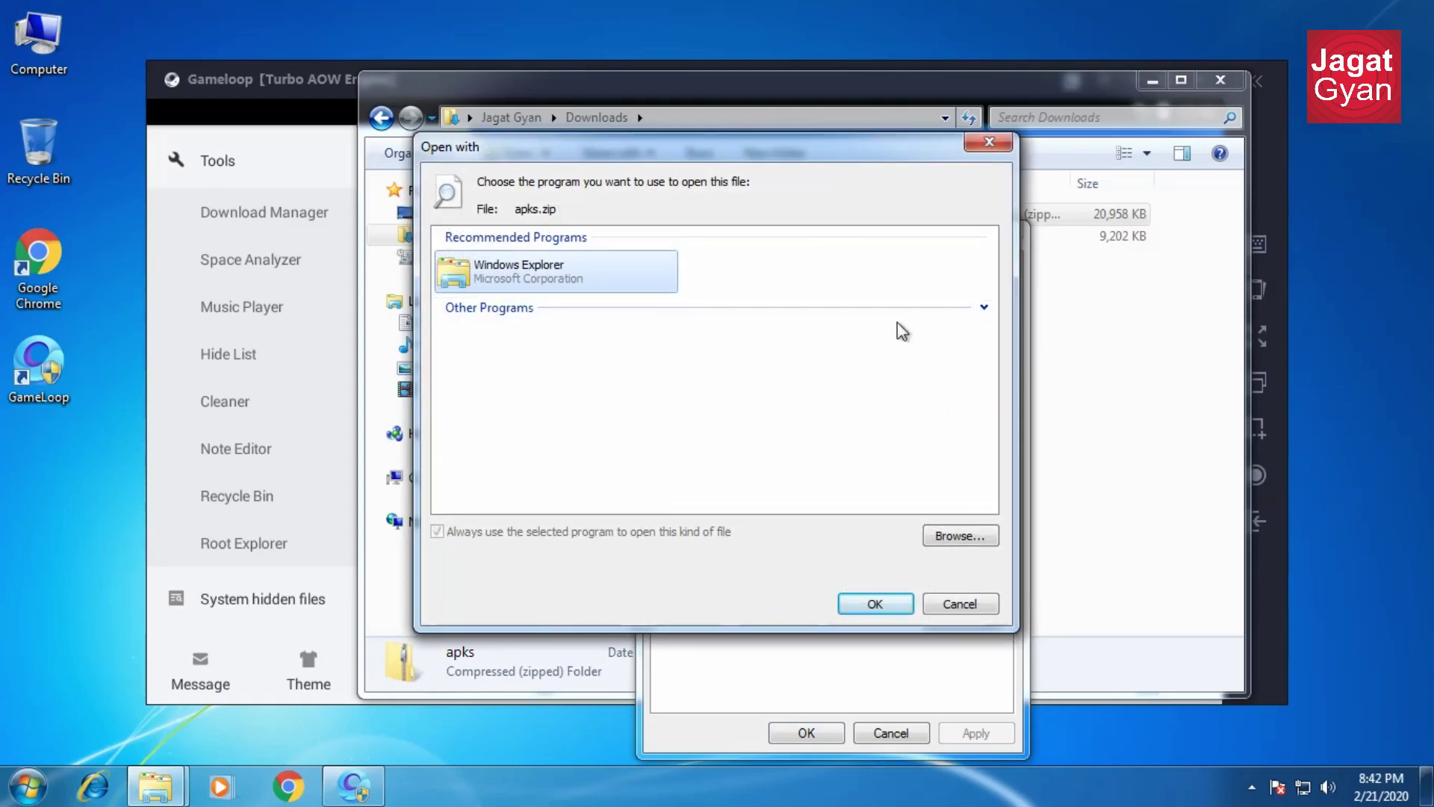
pyautogui.click(984, 307)
pyautogui.click(878, 602)
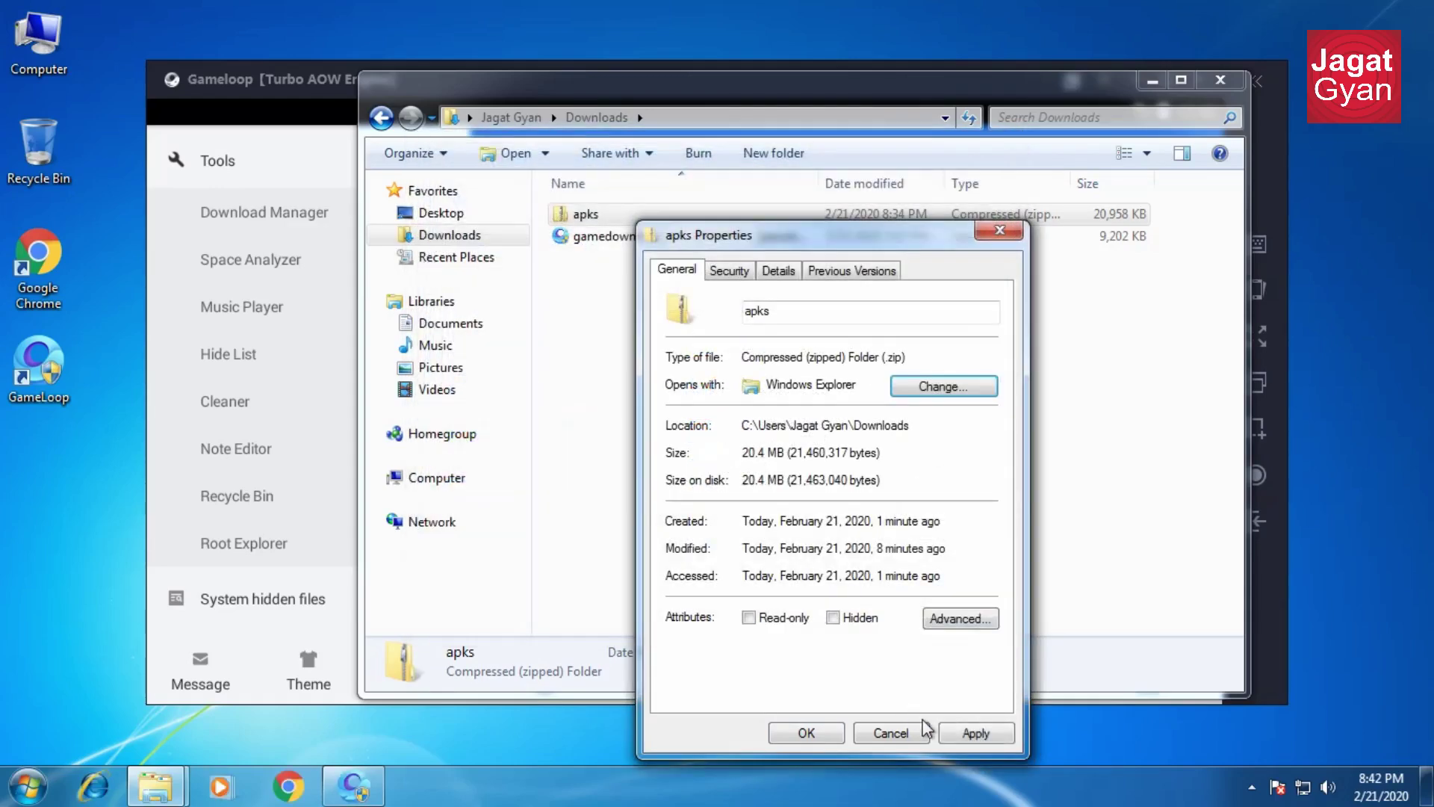
pyautogui.click(813, 741)
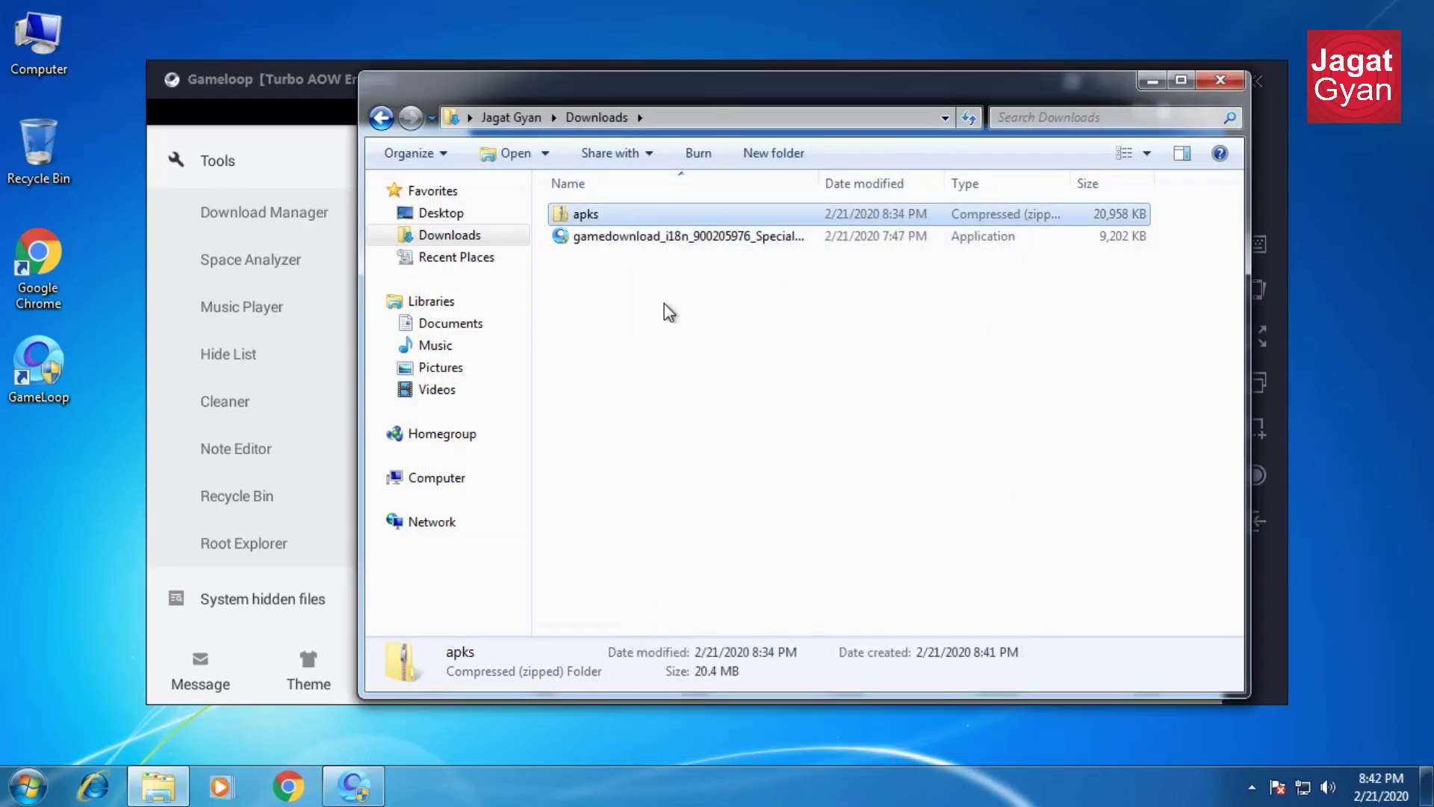
# Extract the apks zip file into an apks folder inside Downloads.
pyautogui.rightClick(602, 215)
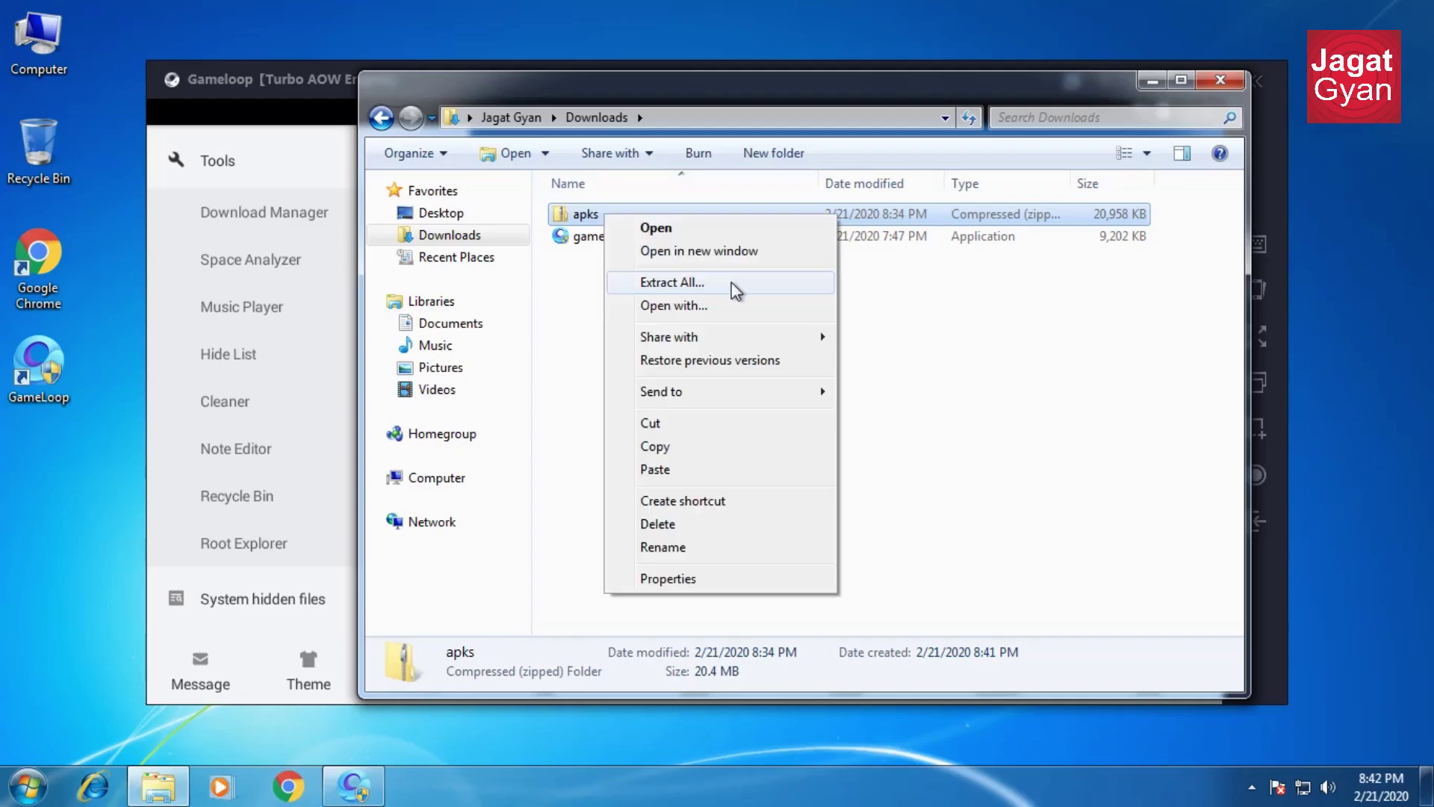
pyautogui.click(734, 290)
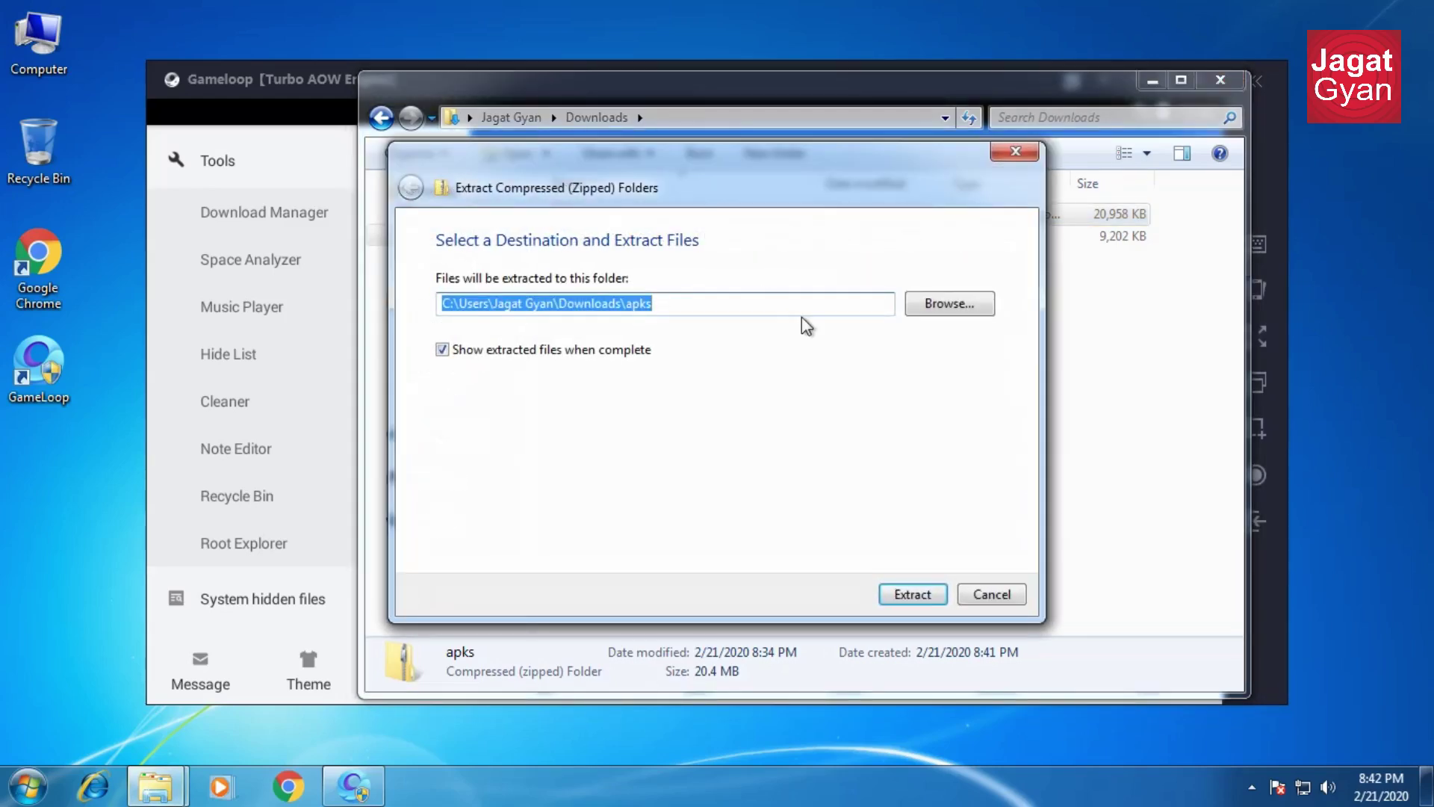
pyautogui.click(562, 351)
pyautogui.click(904, 597)
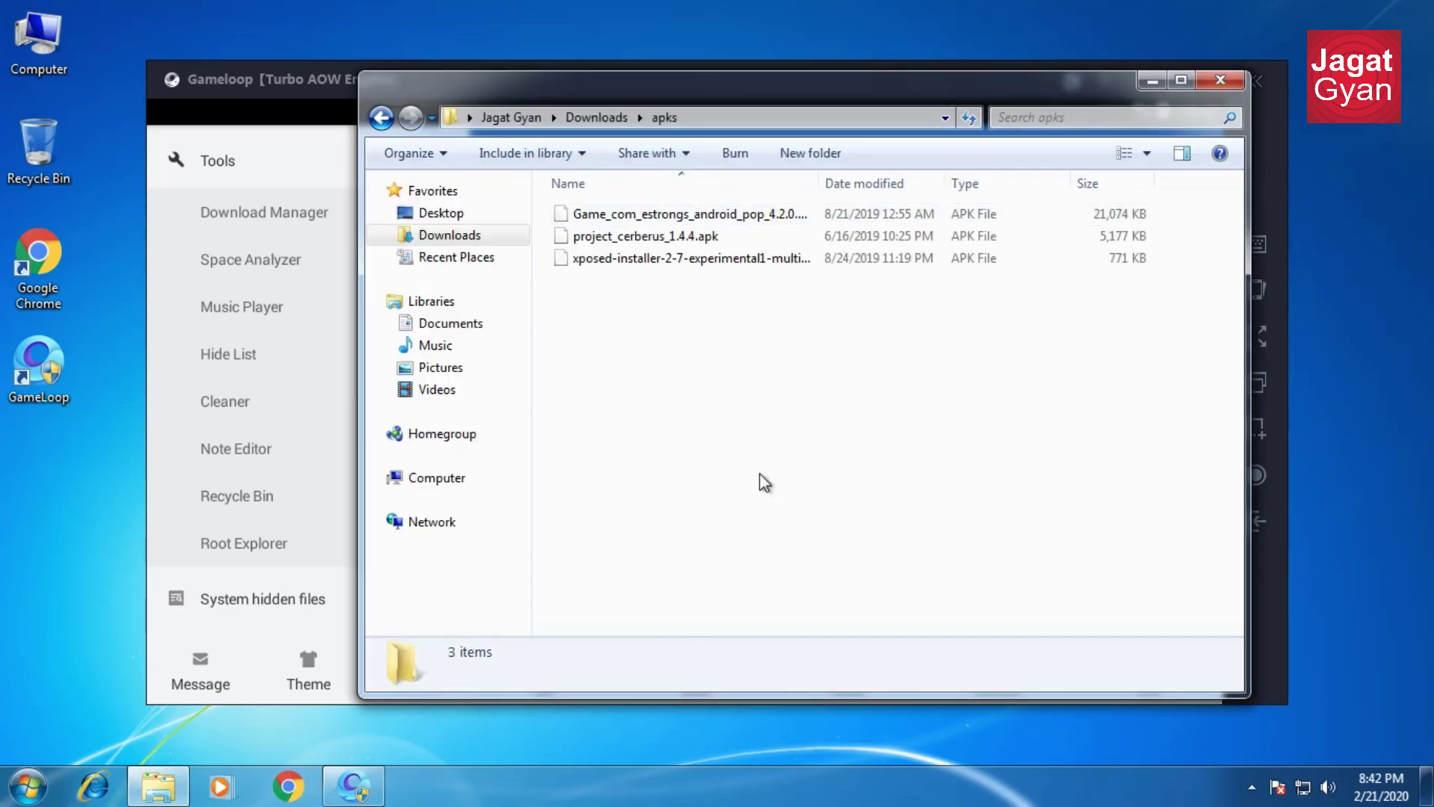
# Copy the three extracted APK files into the MobileGamePCShared folder under E:\Temp\TxGameDownload.
pyautogui.moveTo(750, 499); pyautogui.dragTo(729, 203)
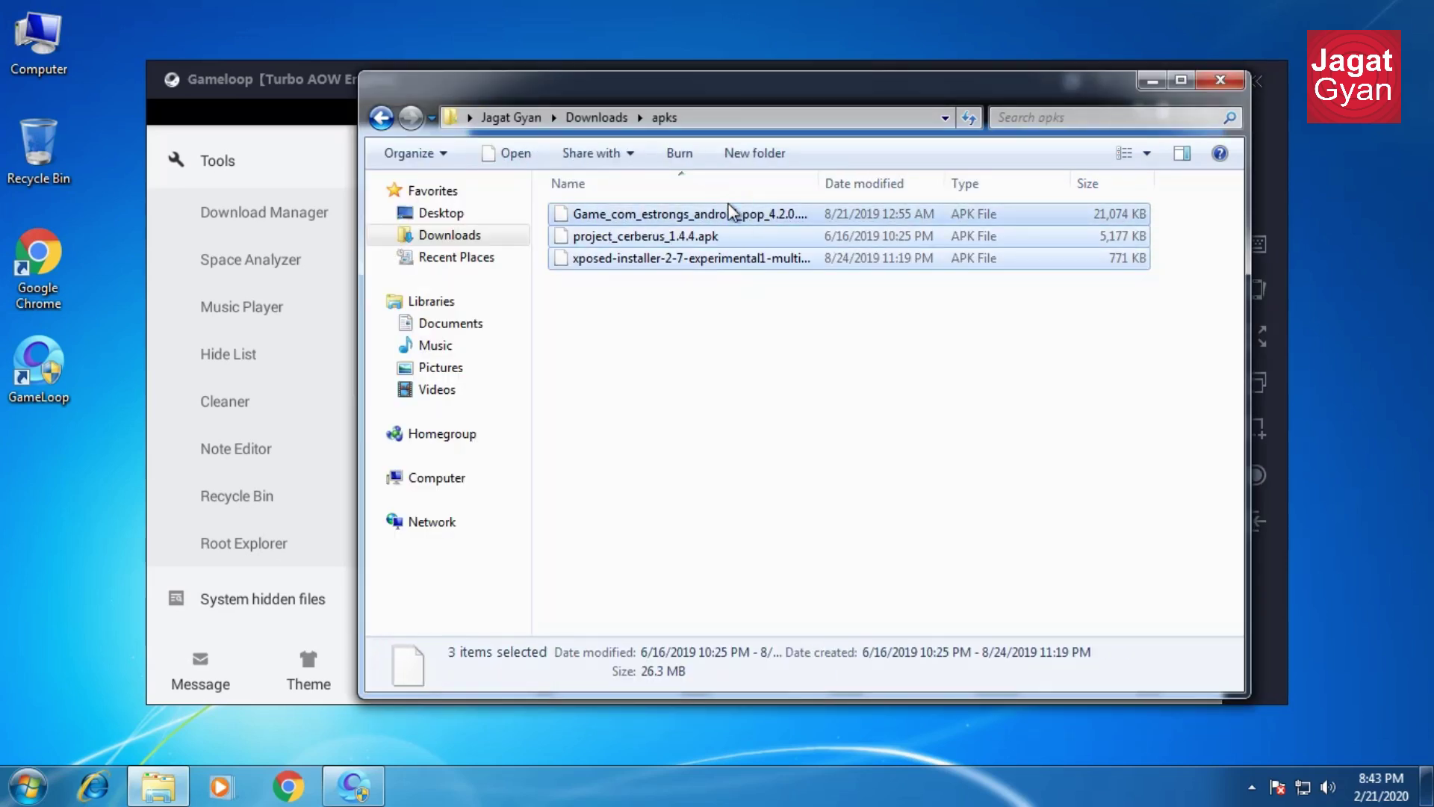
pyautogui.rightClick(729, 203)
pyautogui.click(770, 302)
pyautogui.doubleClick(35, 51)
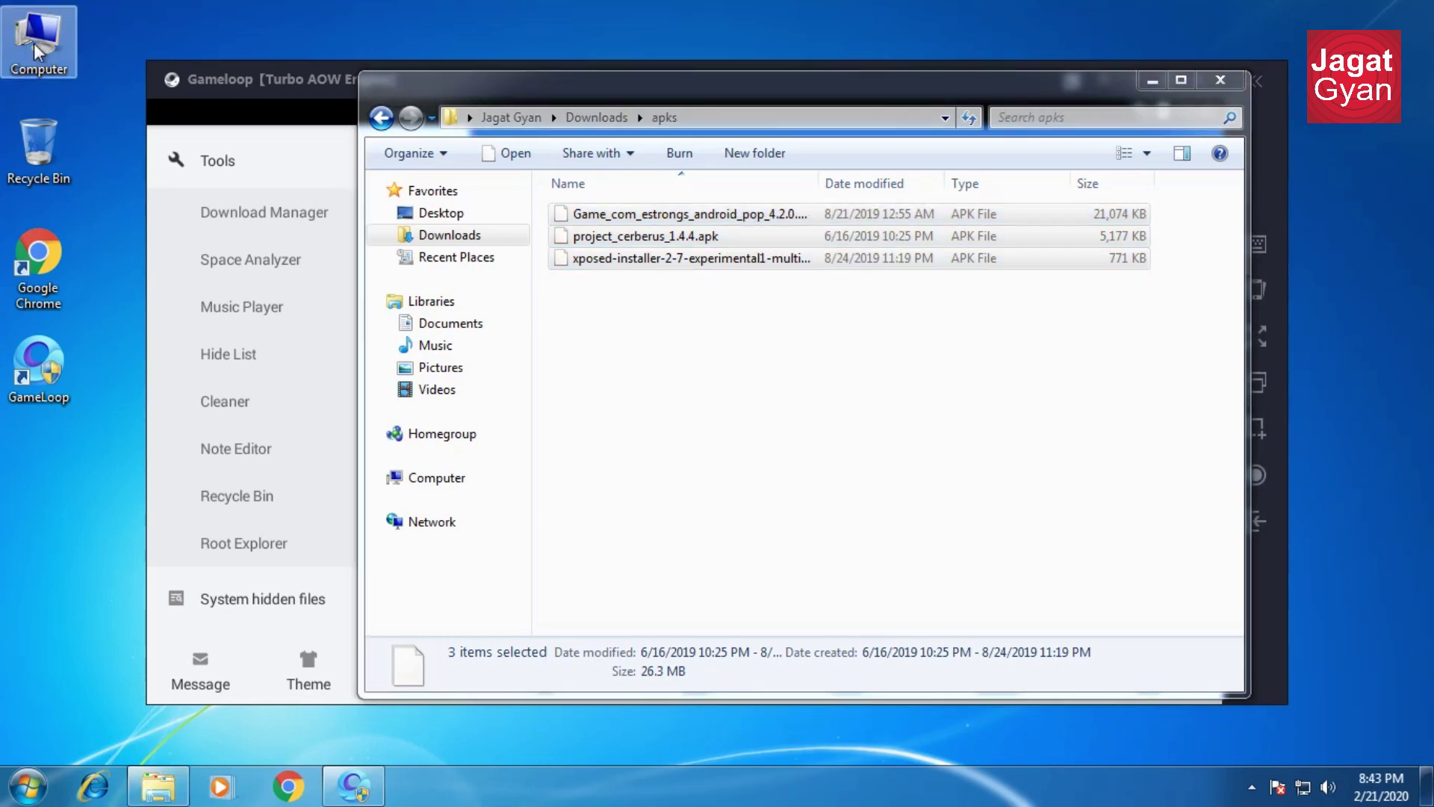
pyautogui.click(867, 254)
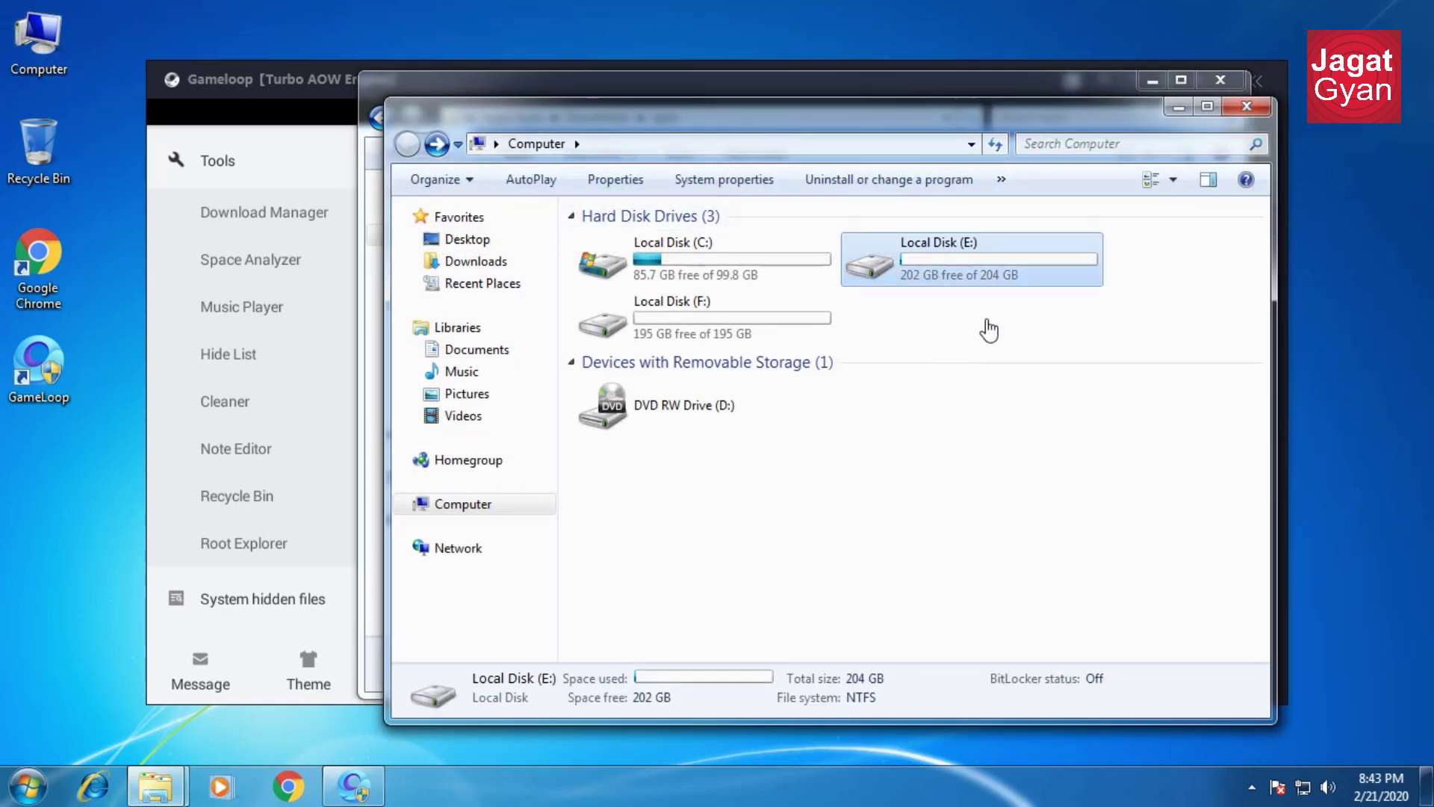
pyautogui.doubleClick(1021, 269)
pyautogui.doubleClick(690, 269)
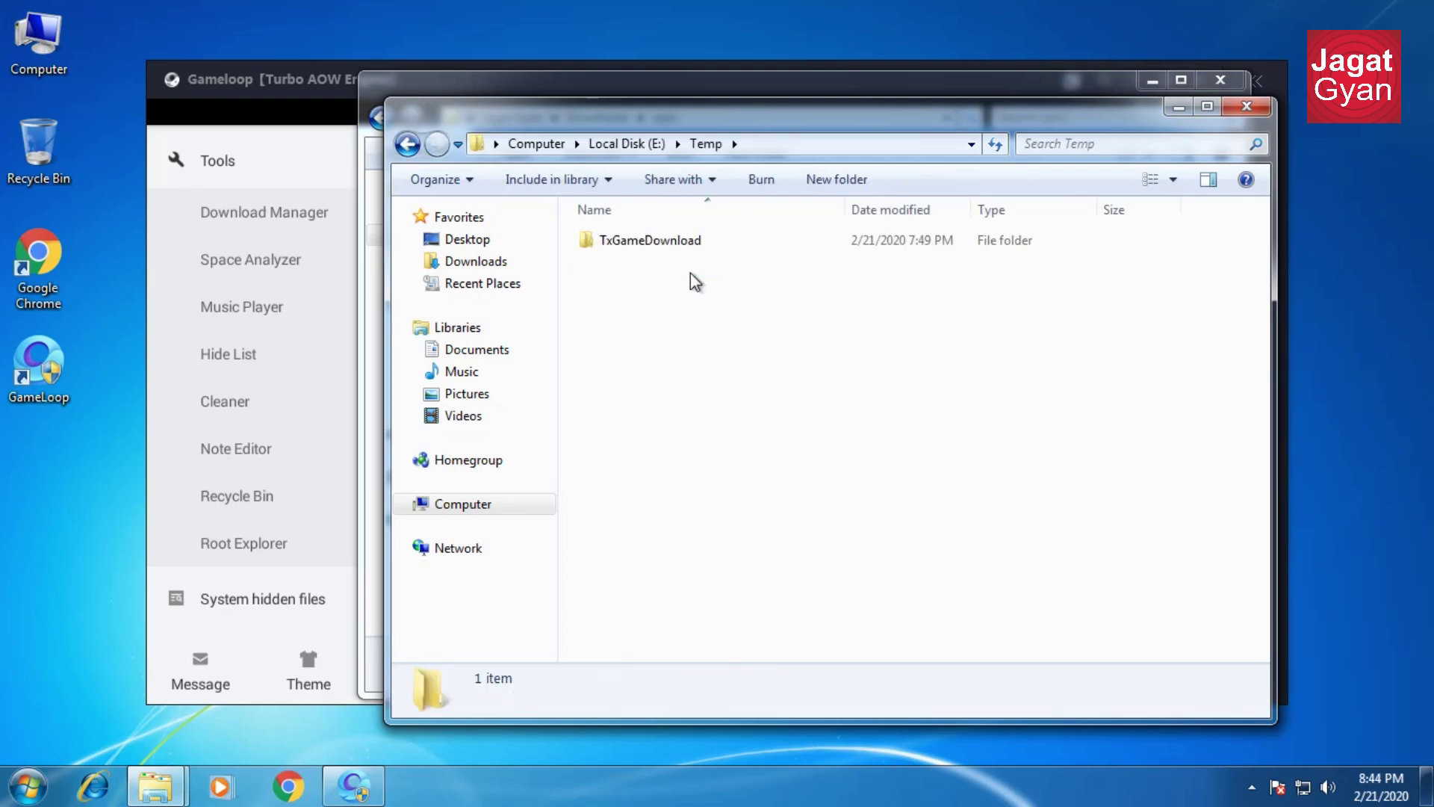
pyautogui.doubleClick(693, 248)
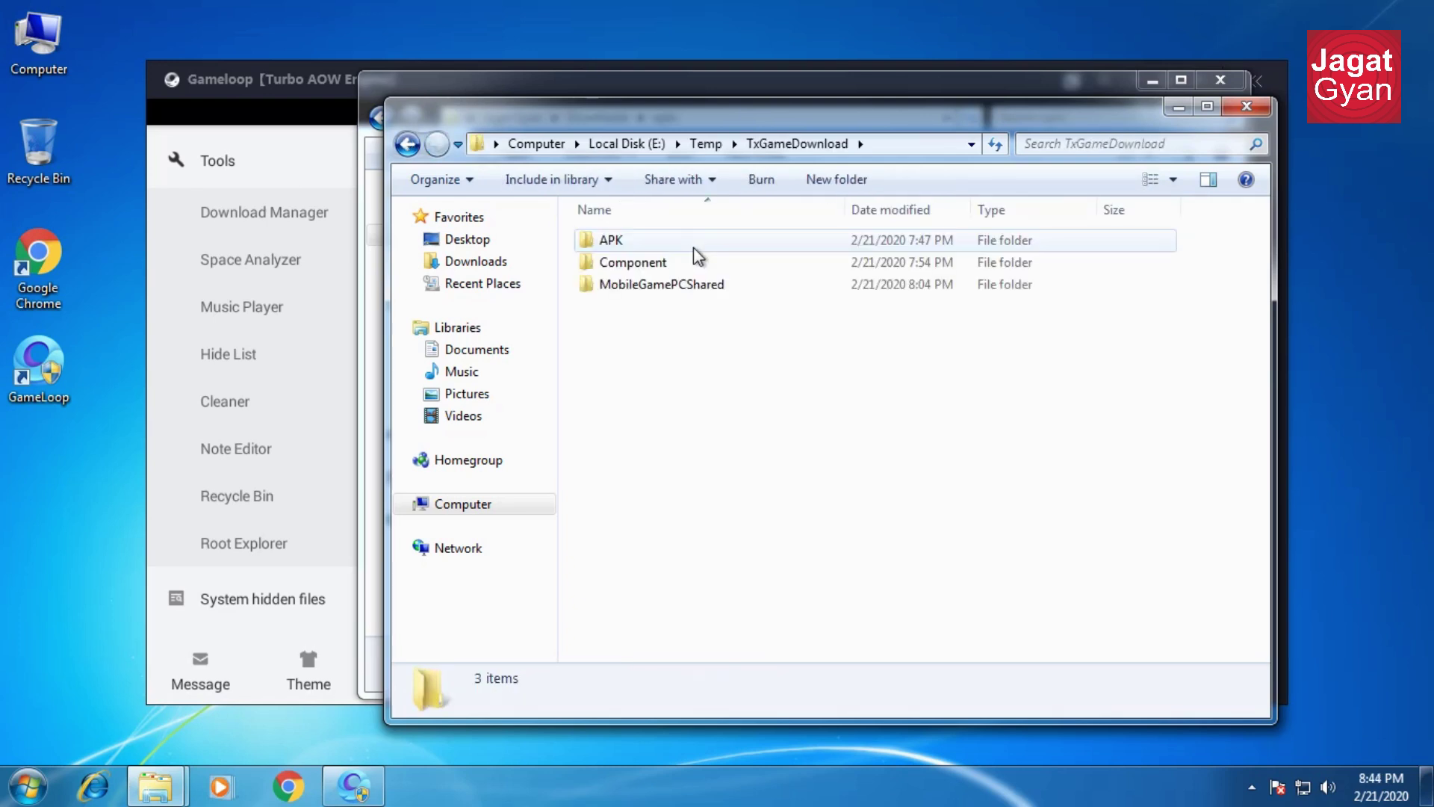
pyautogui.doubleClick(719, 295)
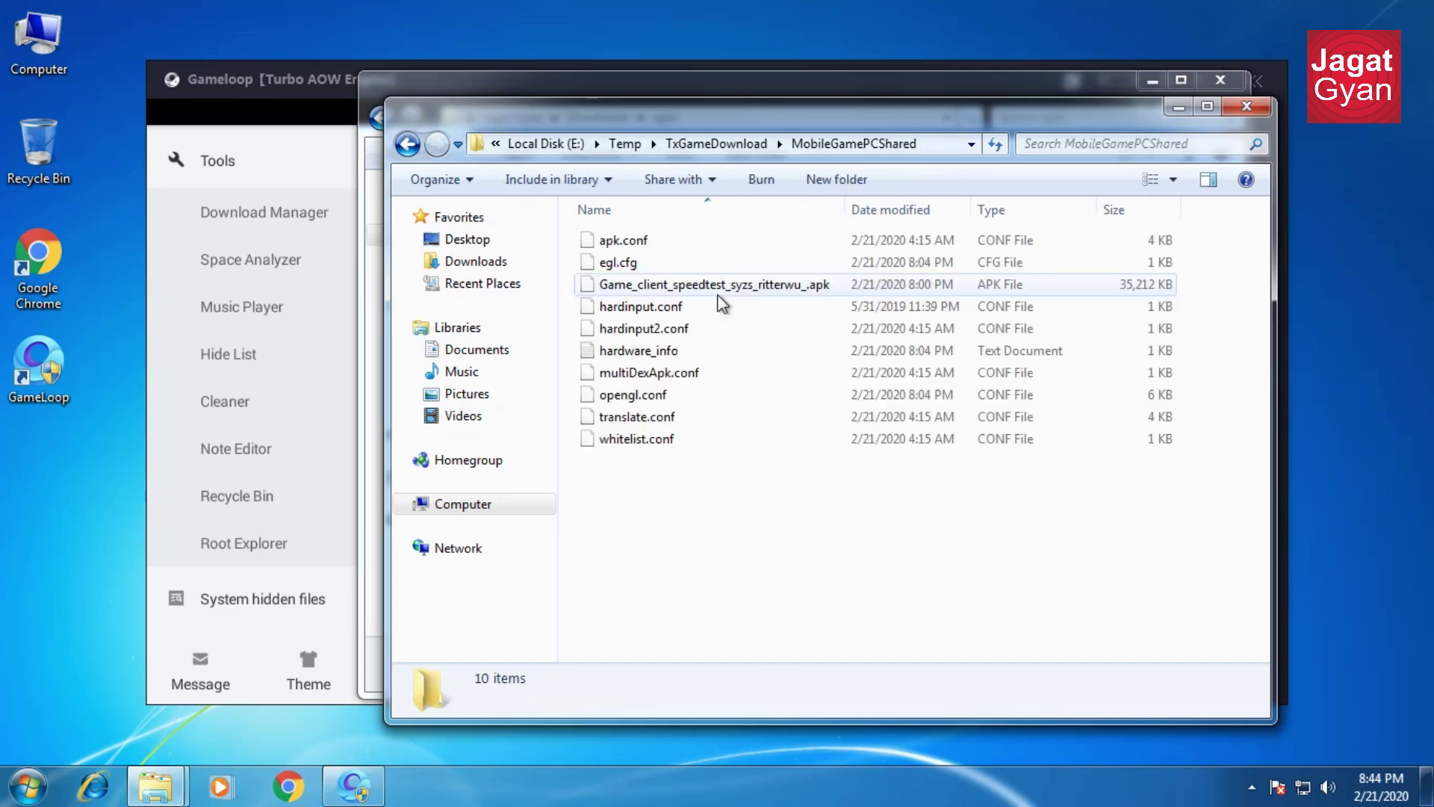
pyautogui.rightClick(693, 499)
pyautogui.click(799, 348)
# Create a folder named New folder in MobileGamePCShared, paste the three APK files into it too, and close the window.
pyautogui.rightClick(675, 554)
pyautogui.moveTo(736, 510)
pyautogui.click(942, 502)
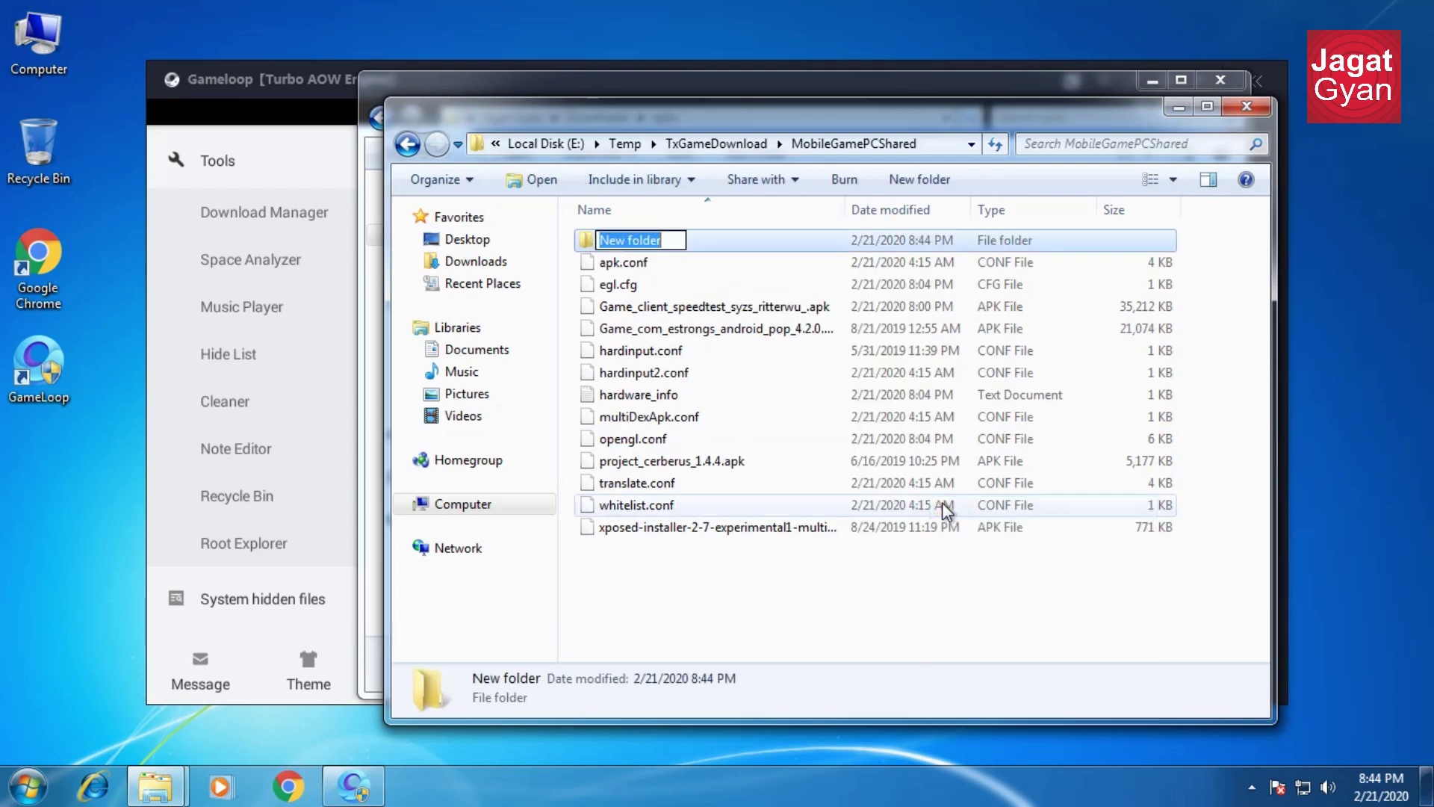
pyautogui.press('Return')
pyautogui.press('Return')
pyautogui.rightClick(836, 393)
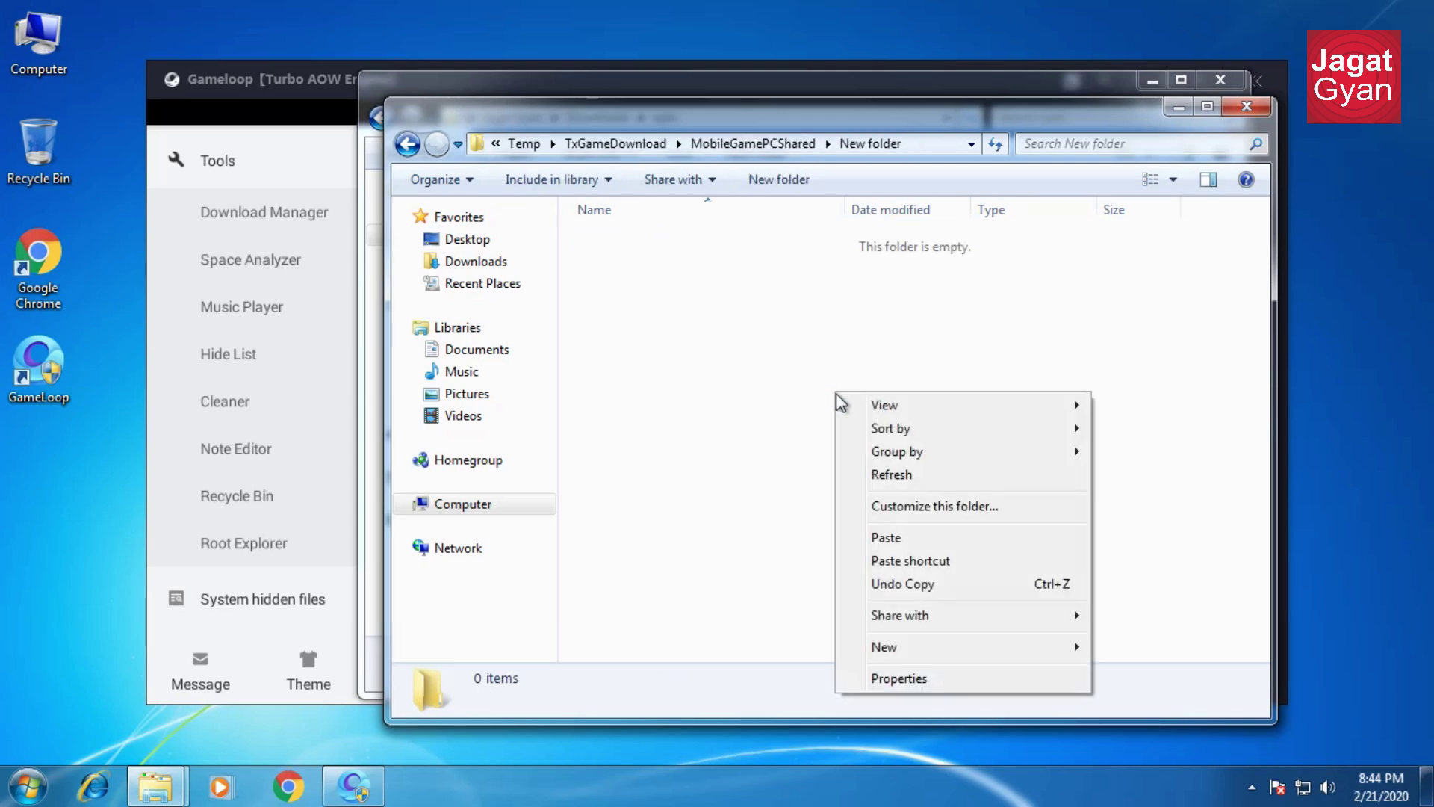
pyautogui.click(959, 544)
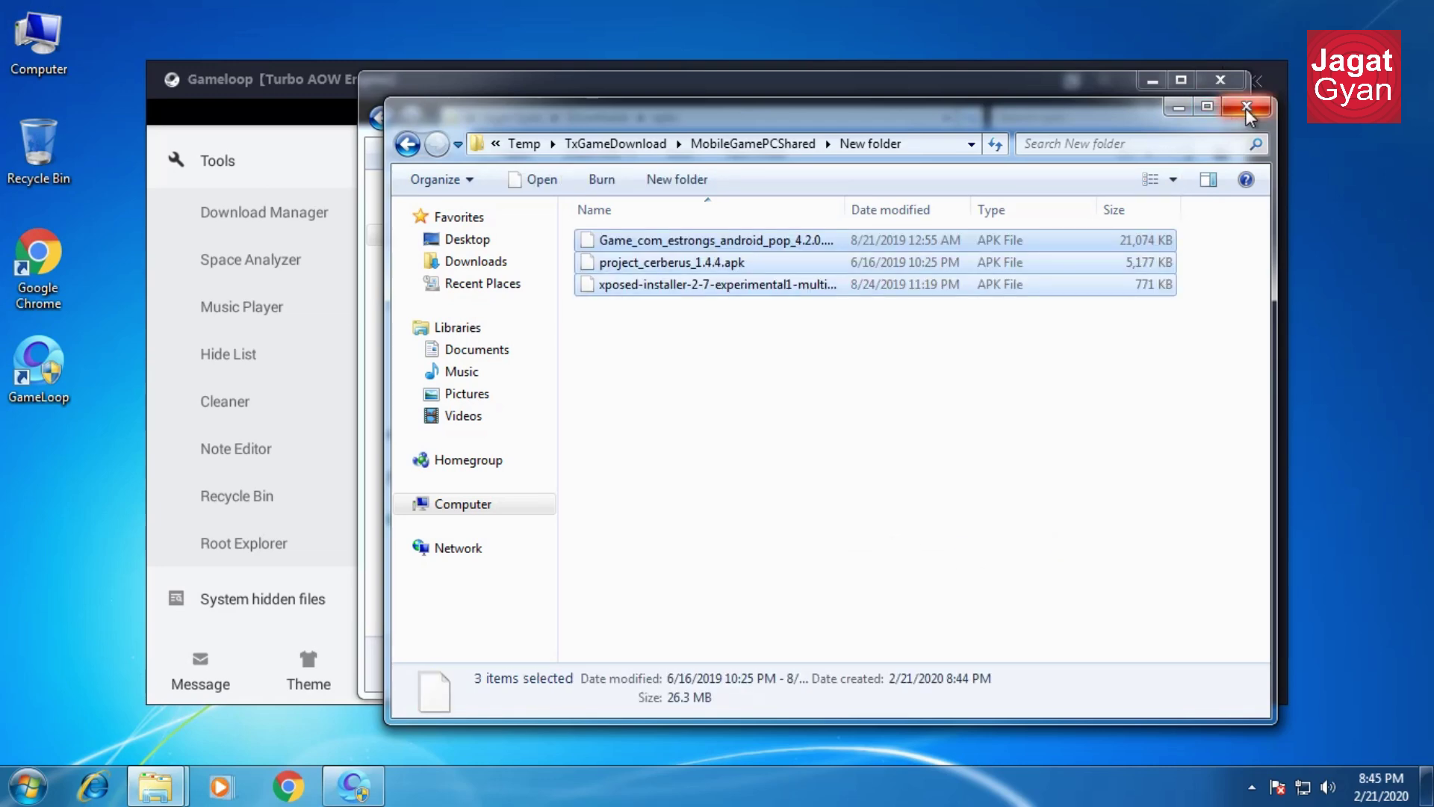
pyautogui.click(1247, 106)
# Try to open the Device location from the Local list in ES File Explorer, and close its tab.
pyautogui.scroll(5, 386, 388)
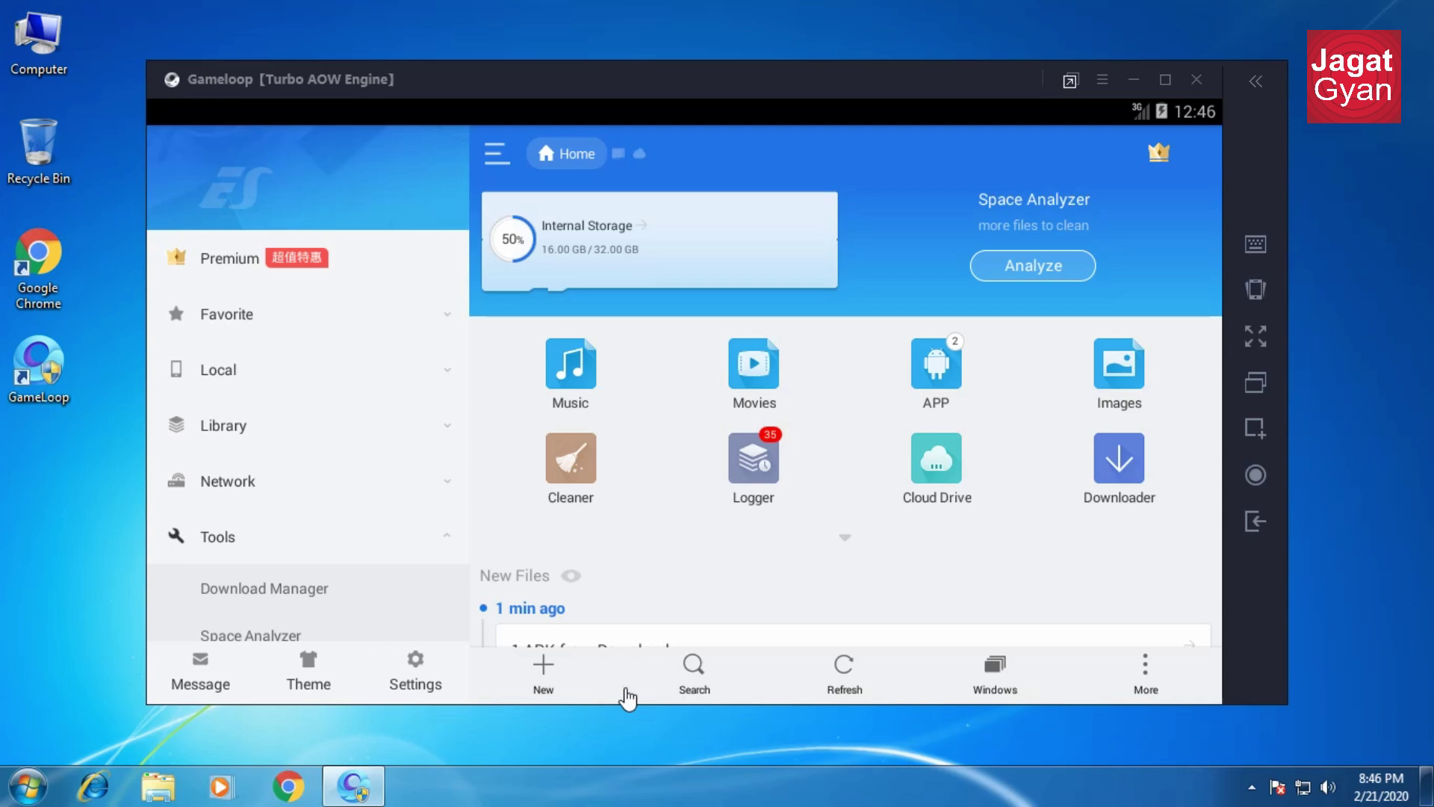
pyautogui.click(359, 381)
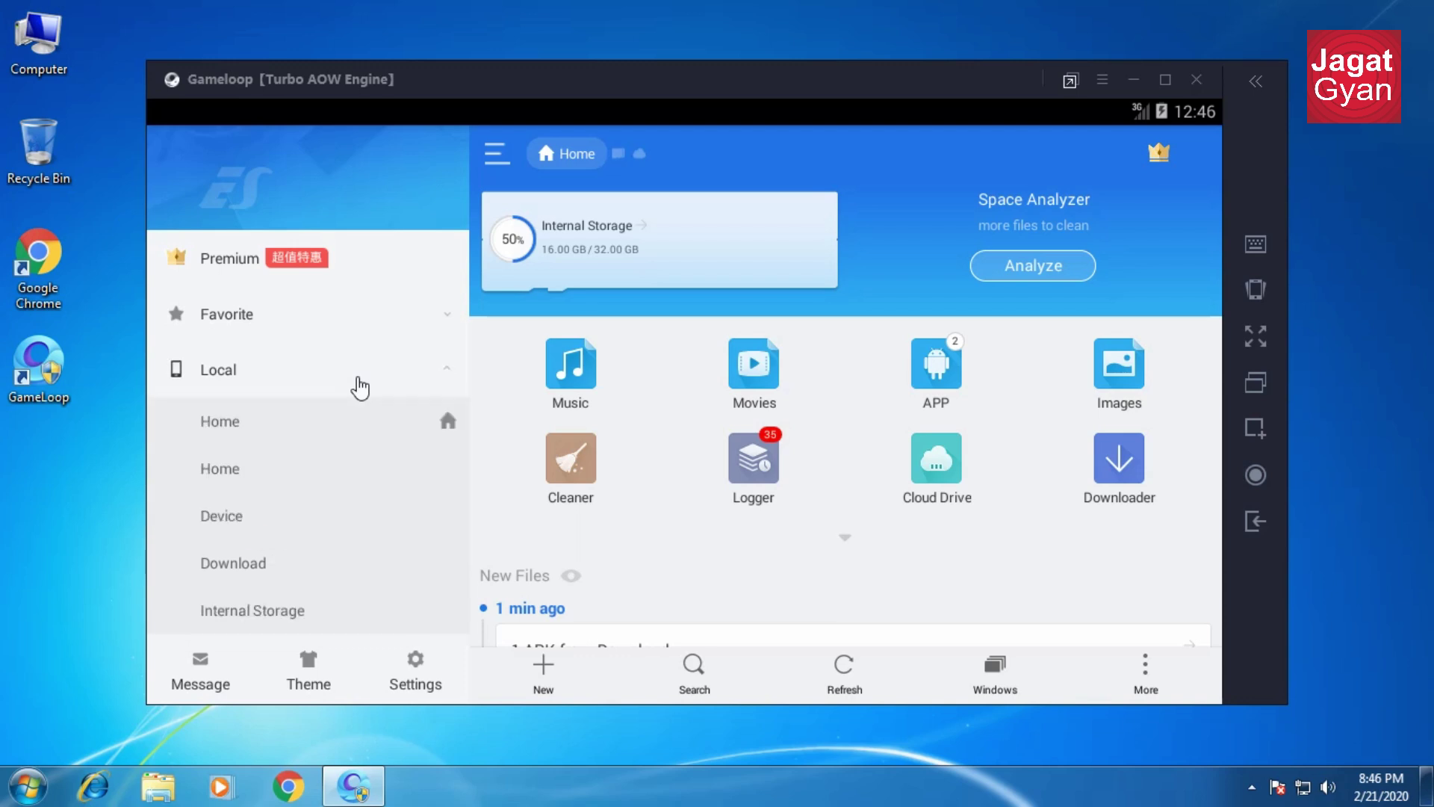
pyautogui.click(254, 520)
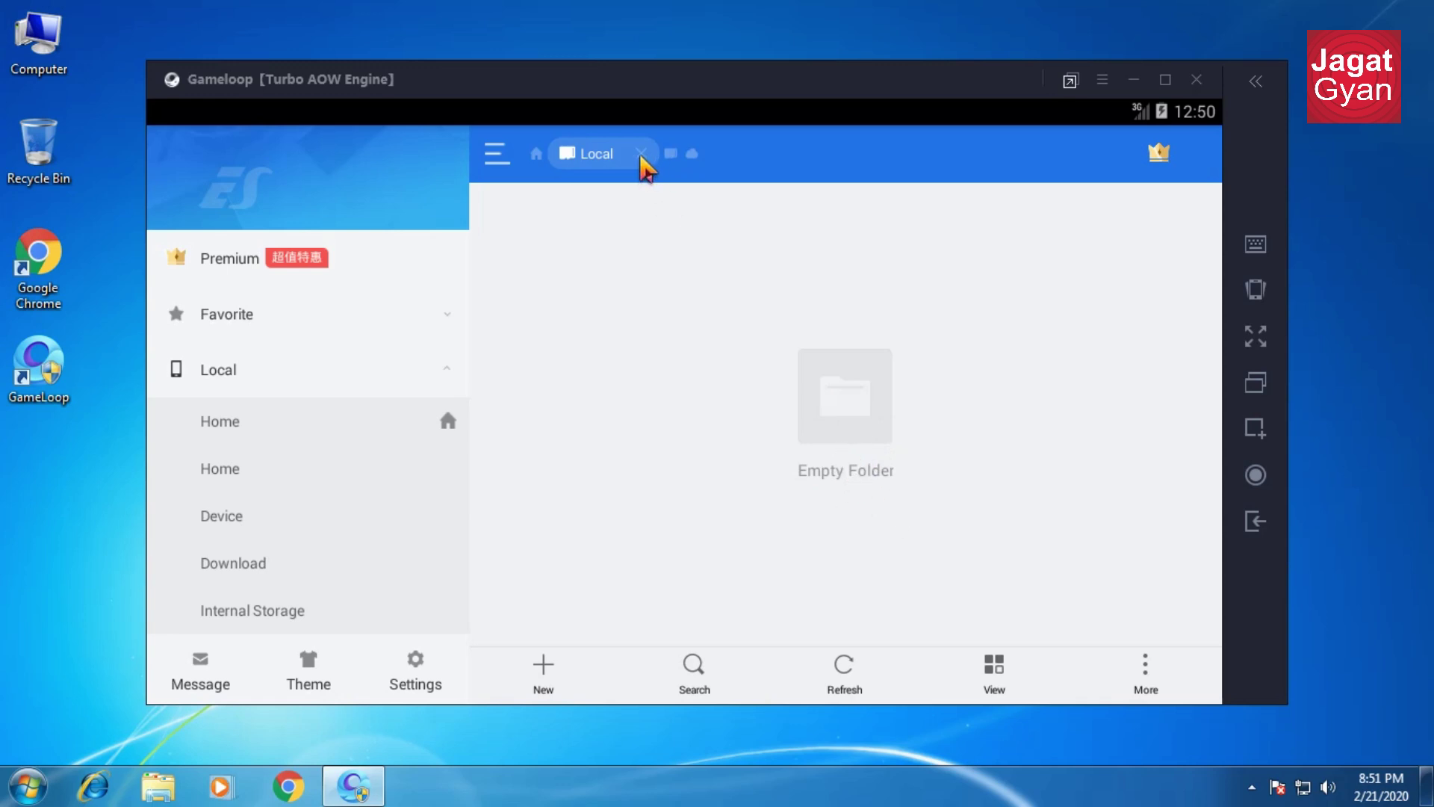
pyautogui.click(643, 155)
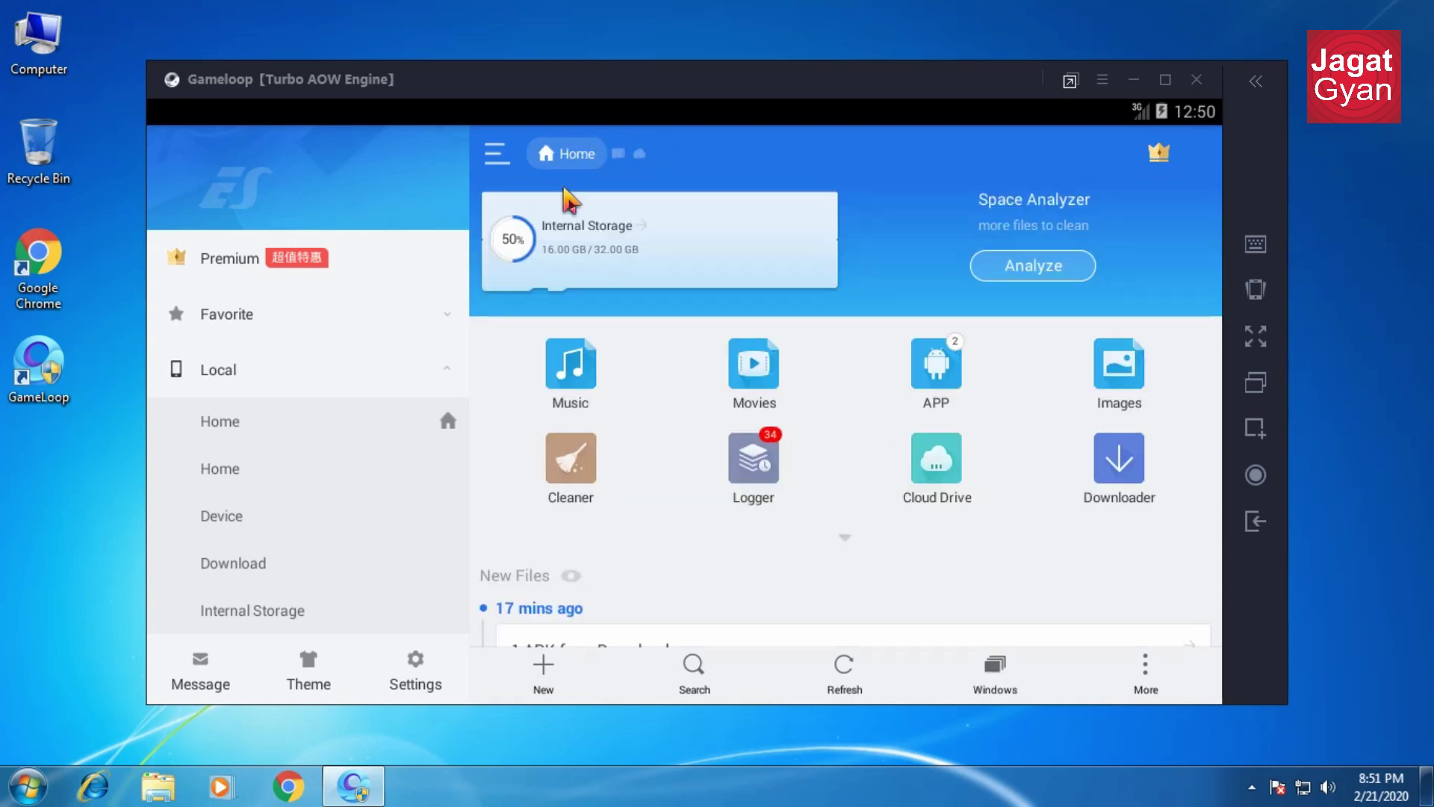
# Open the internal storage, hide the side list, go up to the root directory, and open the data/share1 folder.
pyautogui.click(597, 269)
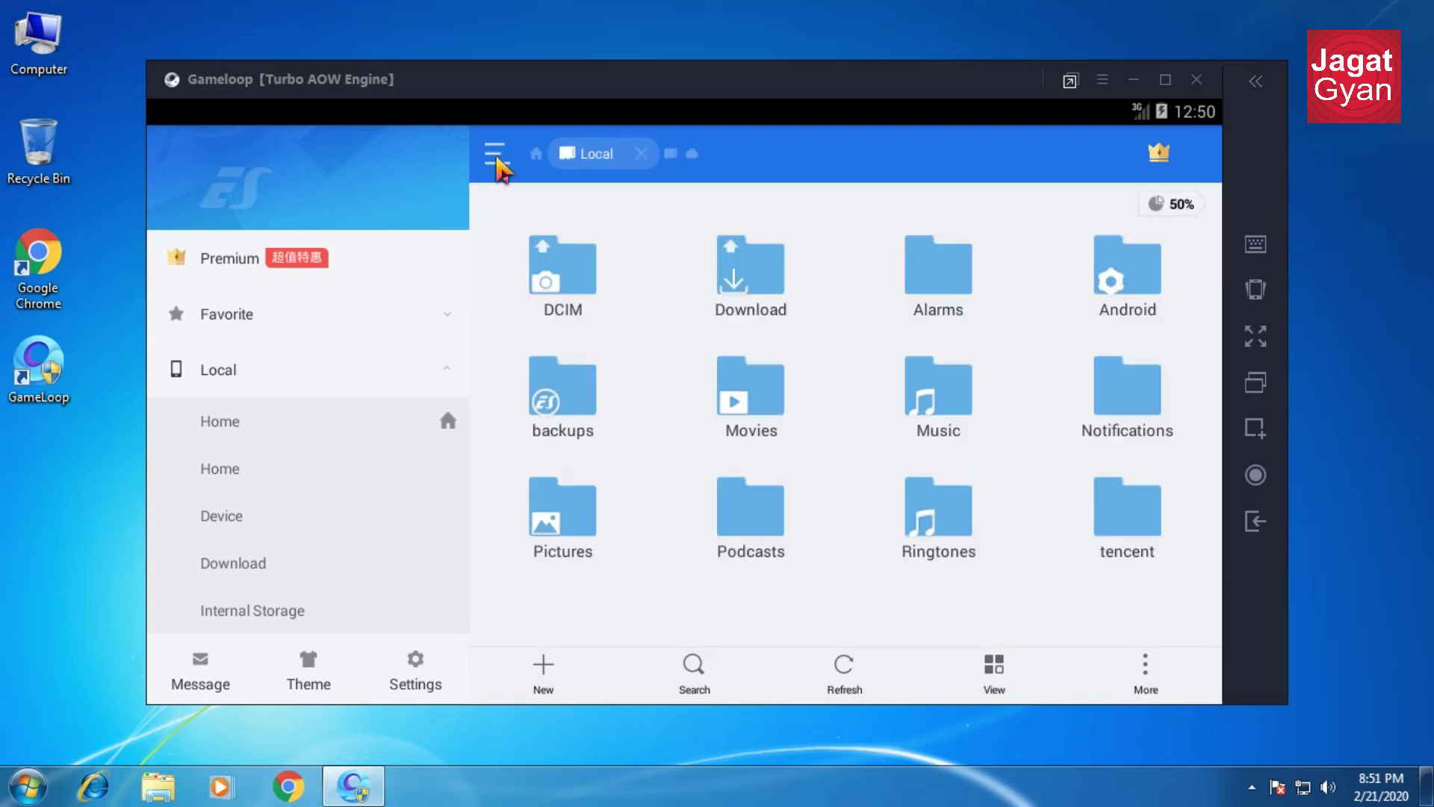
pyautogui.click(494, 158)
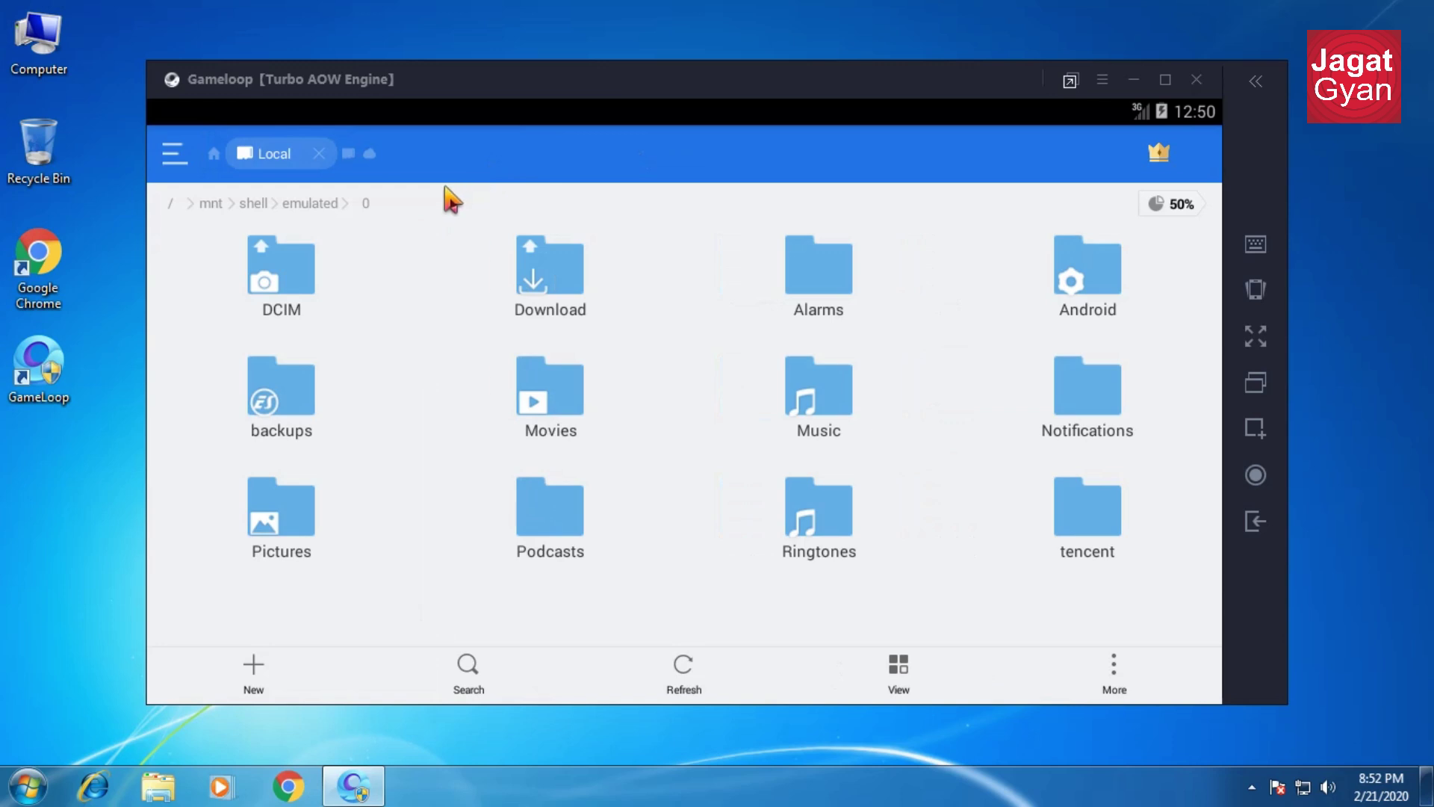
pyautogui.click(189, 210)
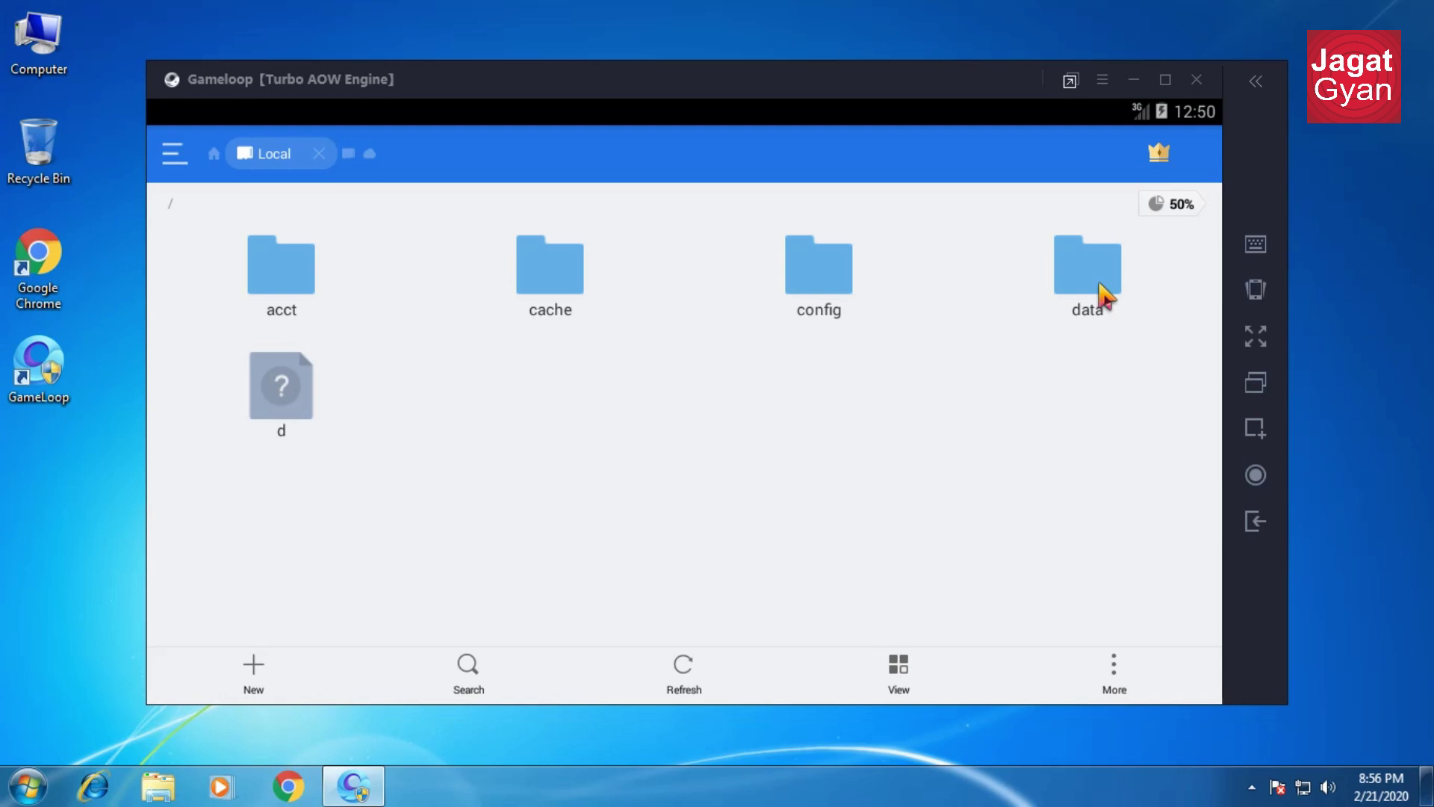
pyautogui.click(1099, 288)
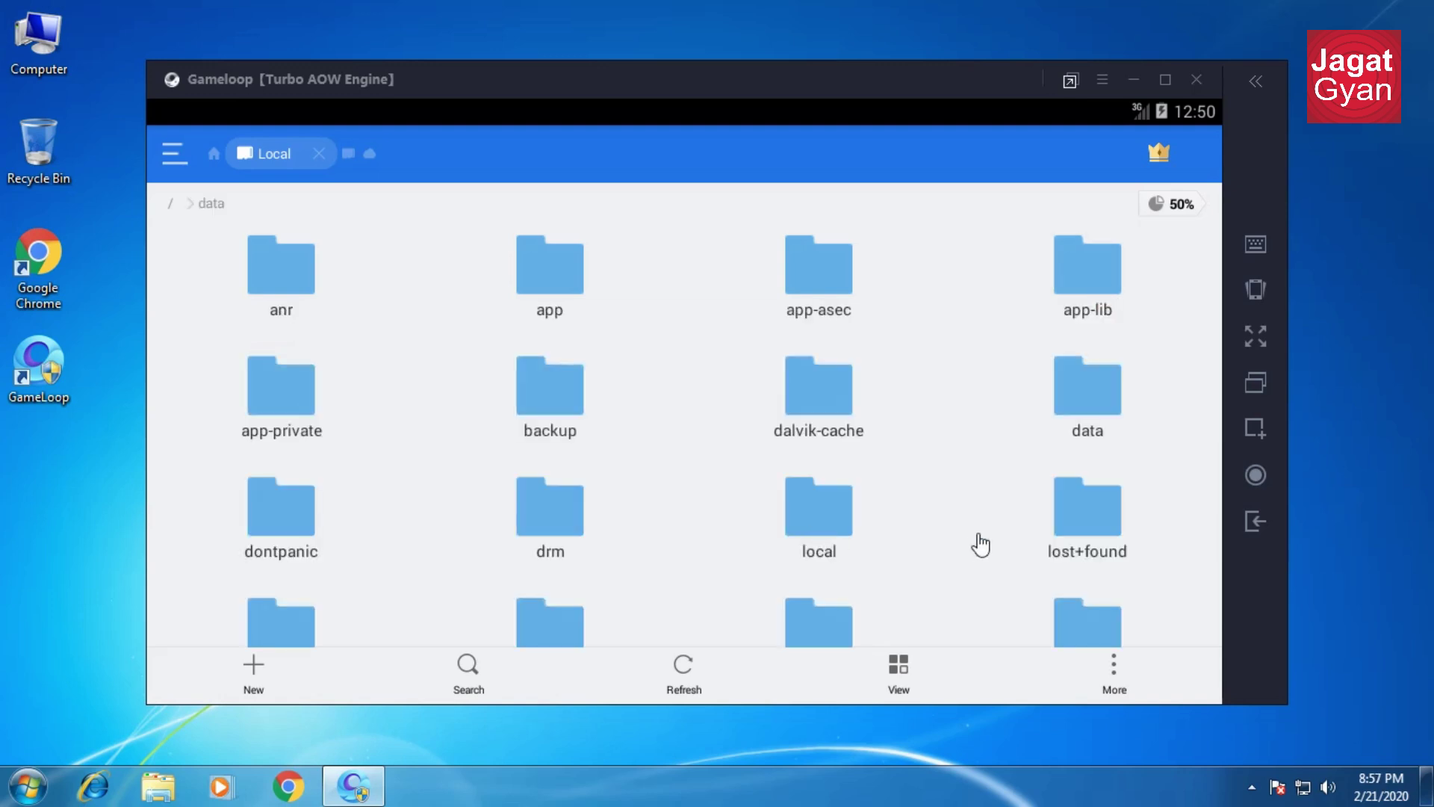
pyautogui.scroll(-3, 941, 498)
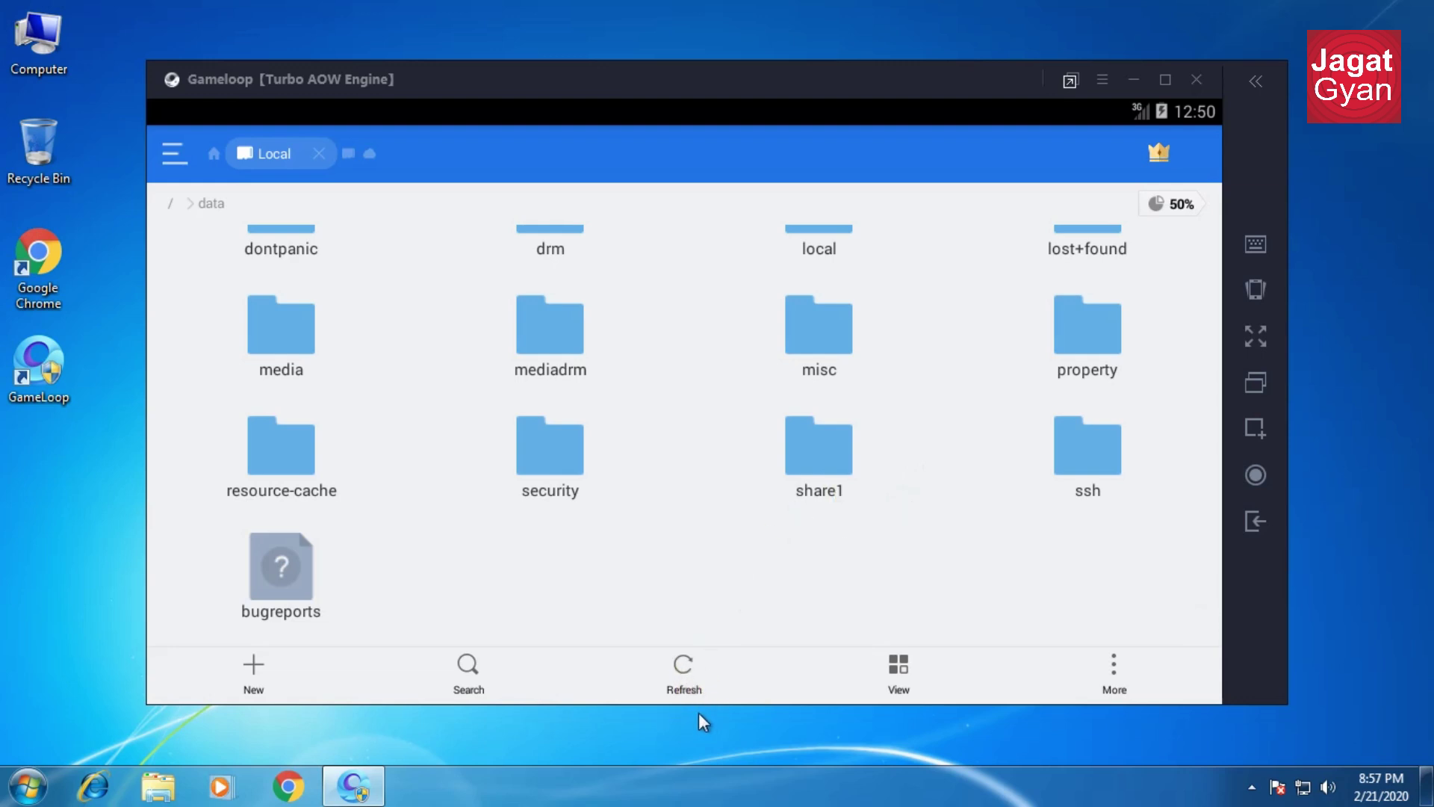
pyautogui.click(817, 468)
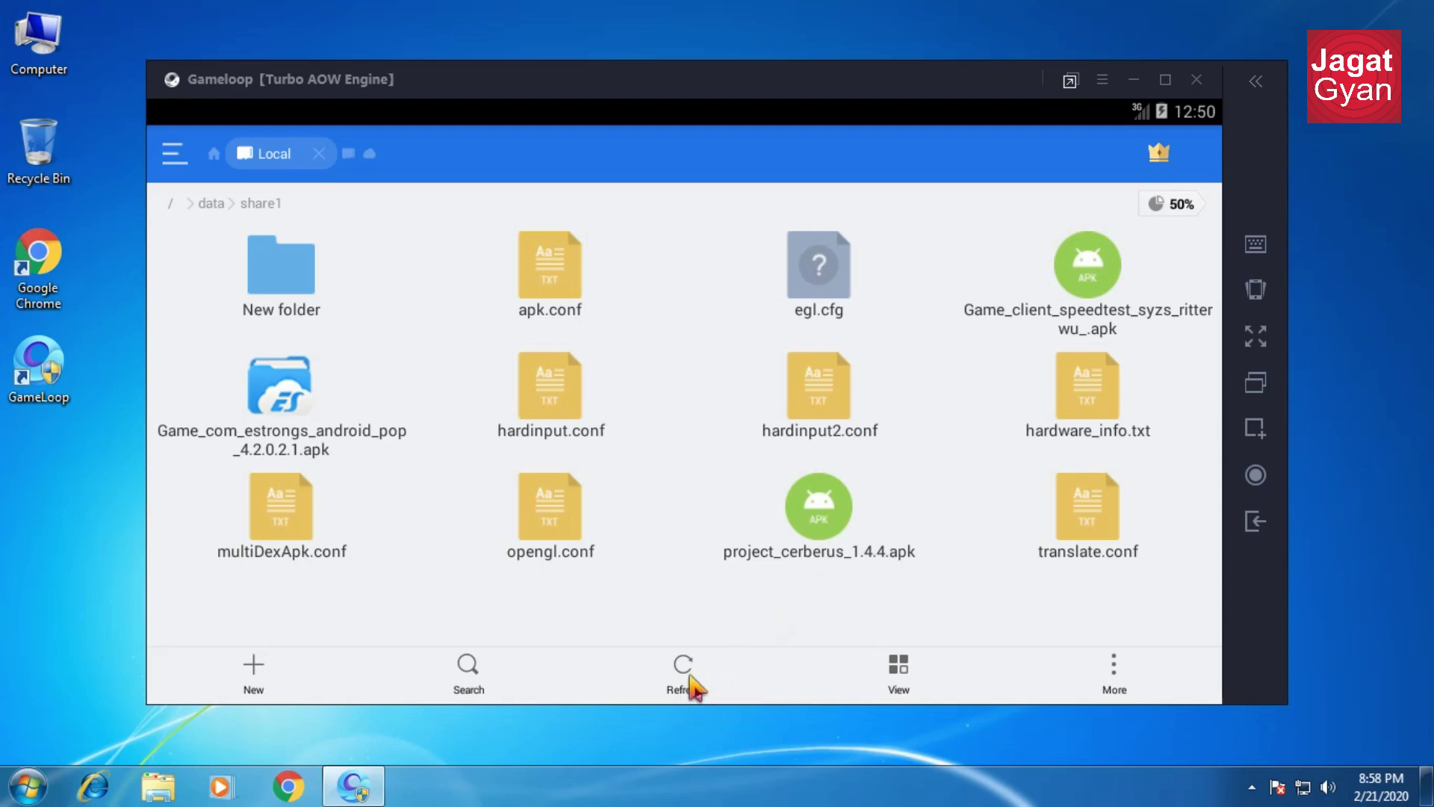
# Refresh the file listing of the share1 folder several times.
pyautogui.click(691, 676)
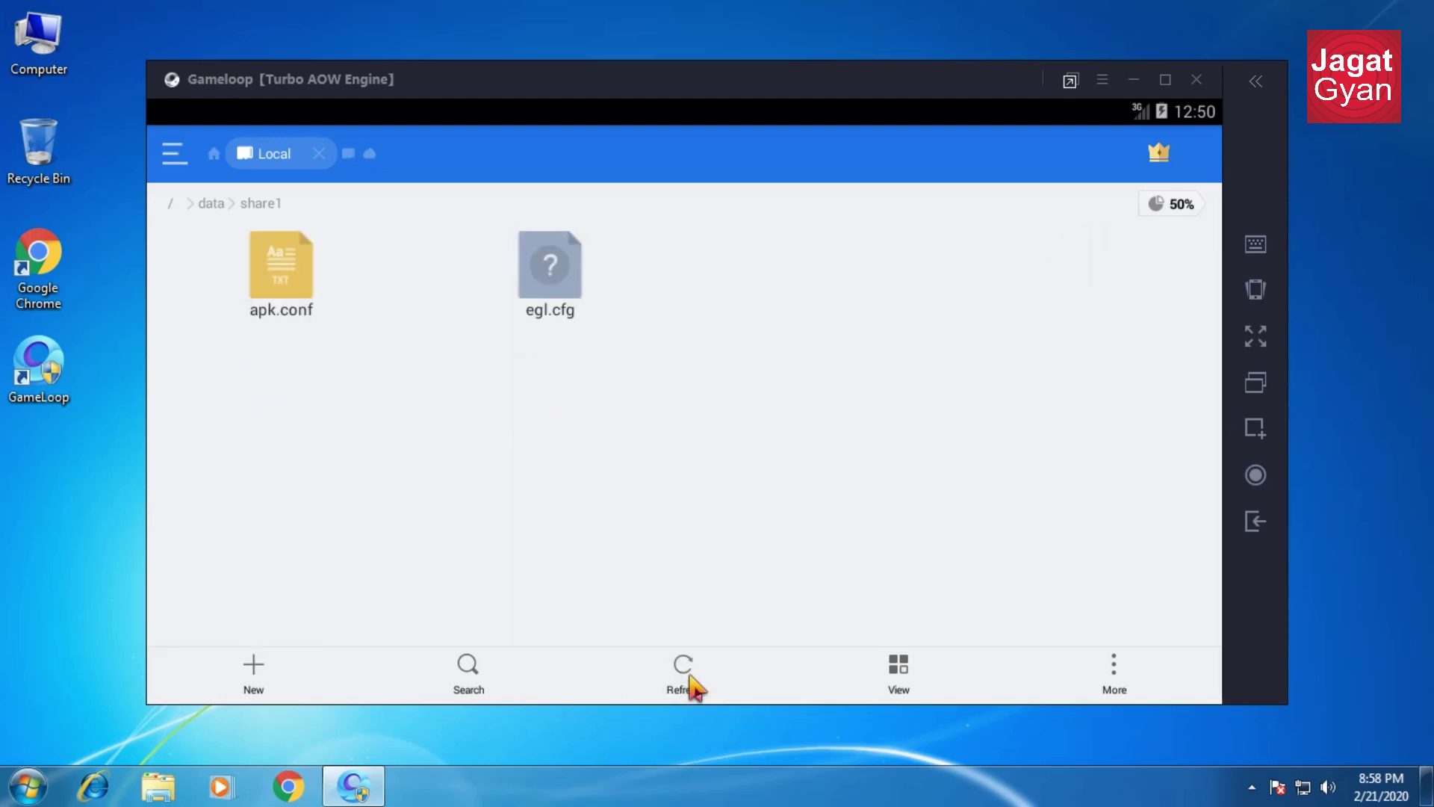
pyautogui.click(691, 676)
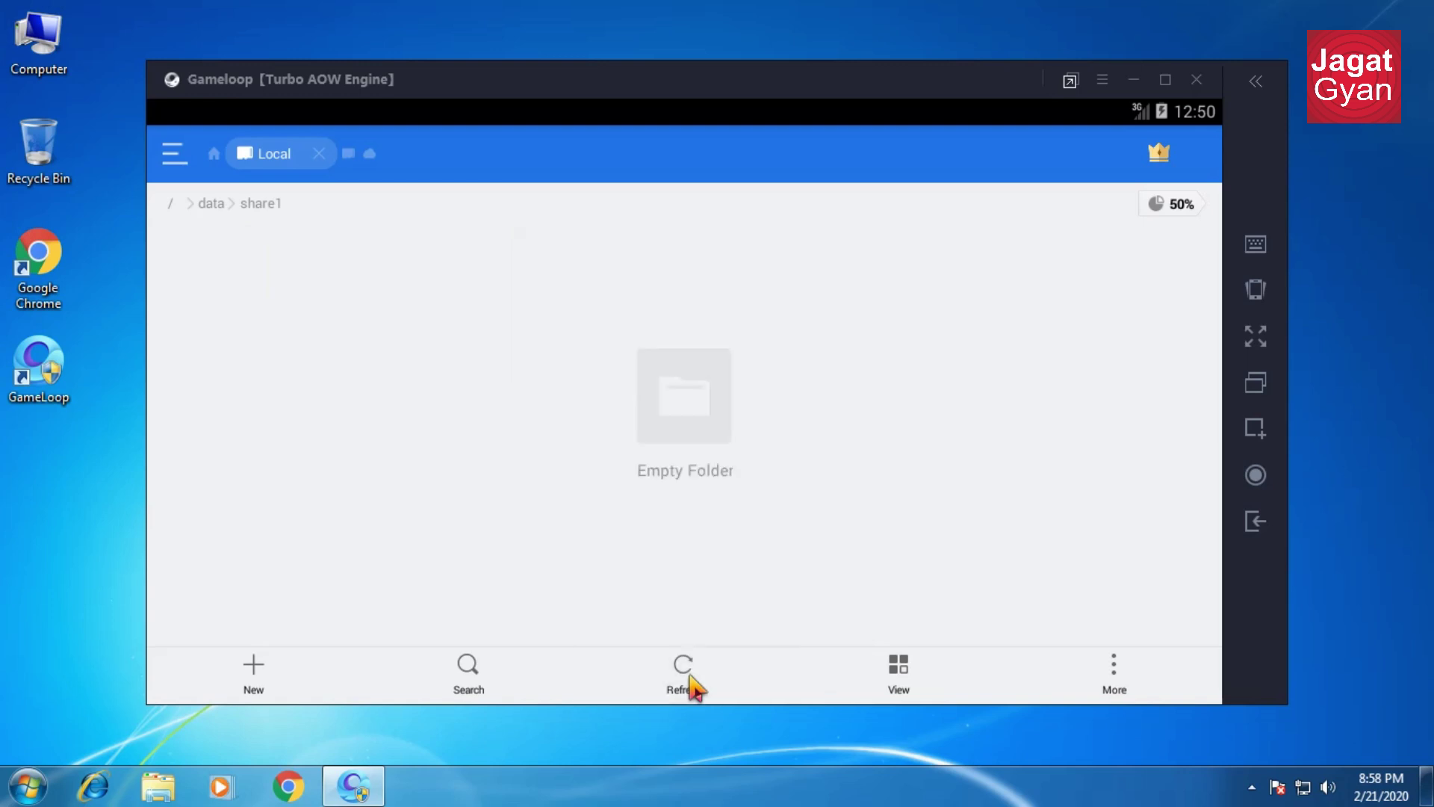
pyautogui.click(691, 676)
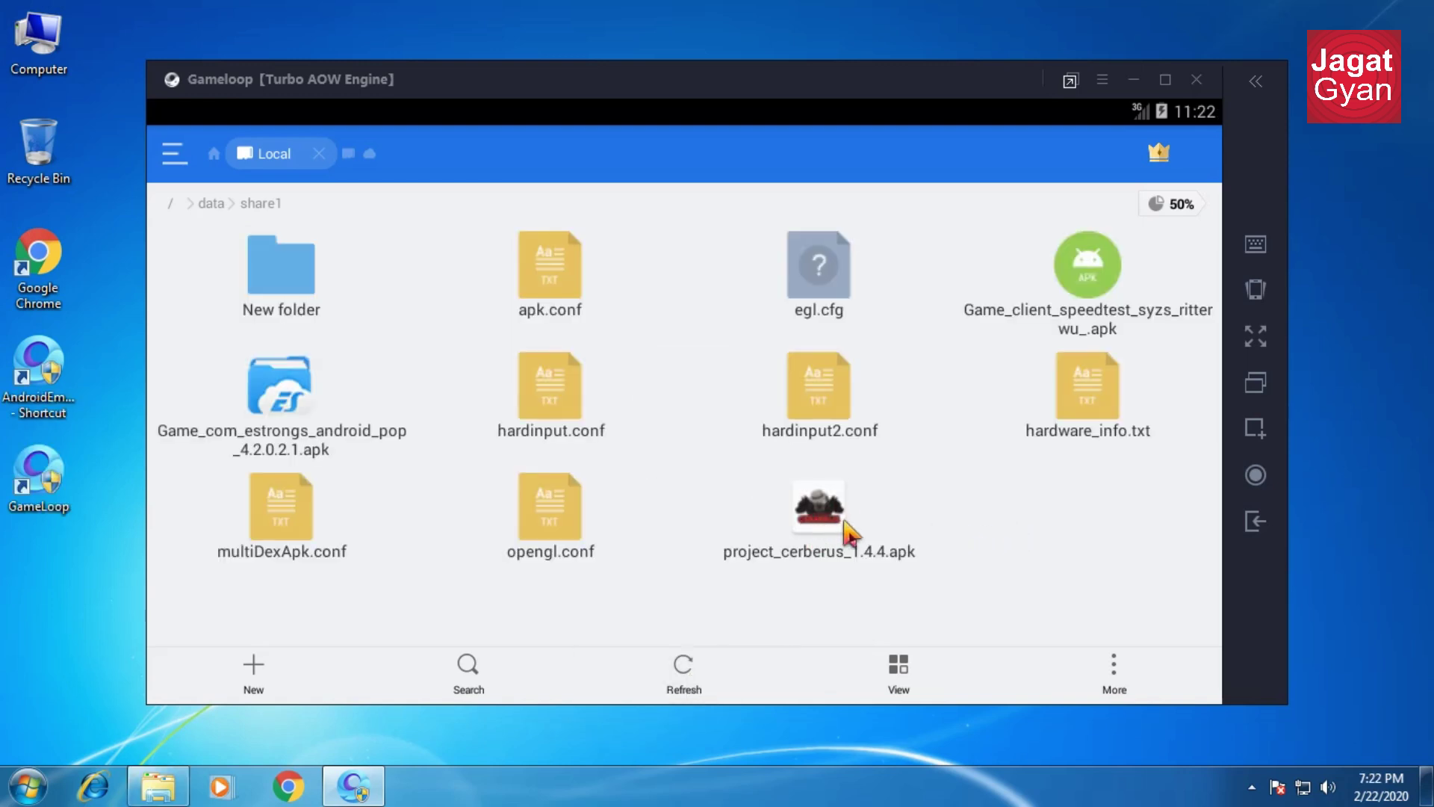
# Install project_cerberus_1.4.4.apk from the share1 folder as an update, and close the installer.
pyautogui.click(849, 531)
pyautogui.click(868, 611)
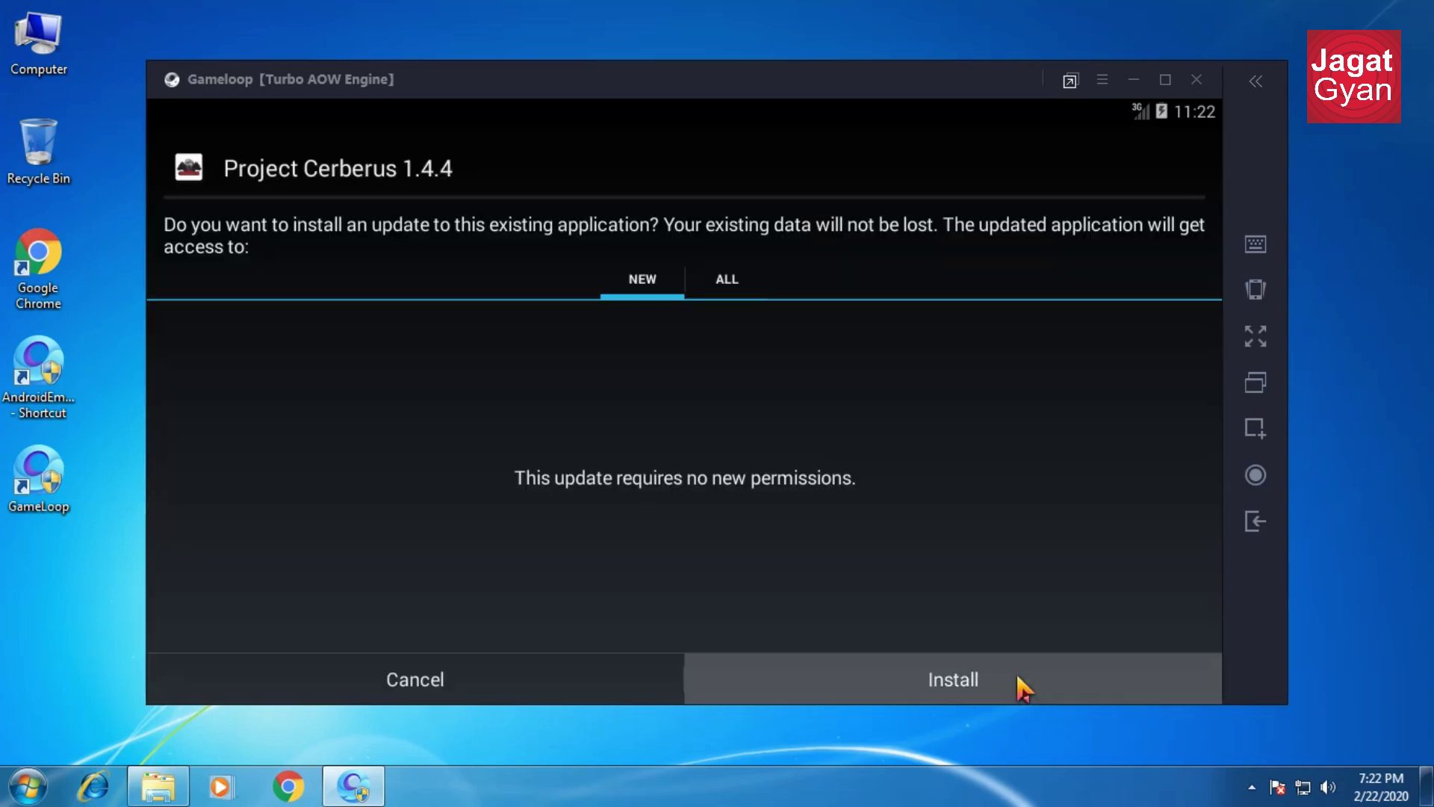
pyautogui.click(1005, 680)
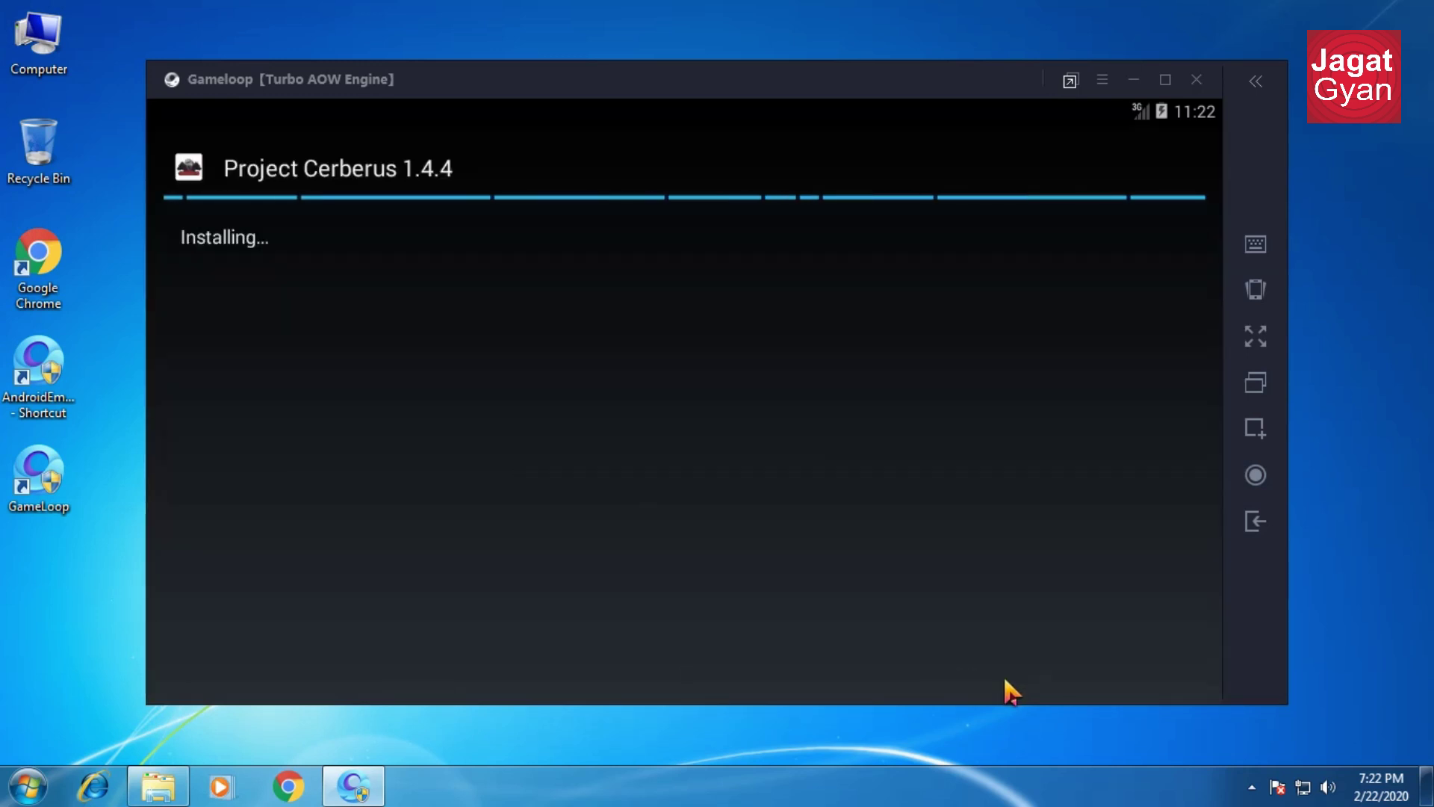
pyautogui.click(575, 691)
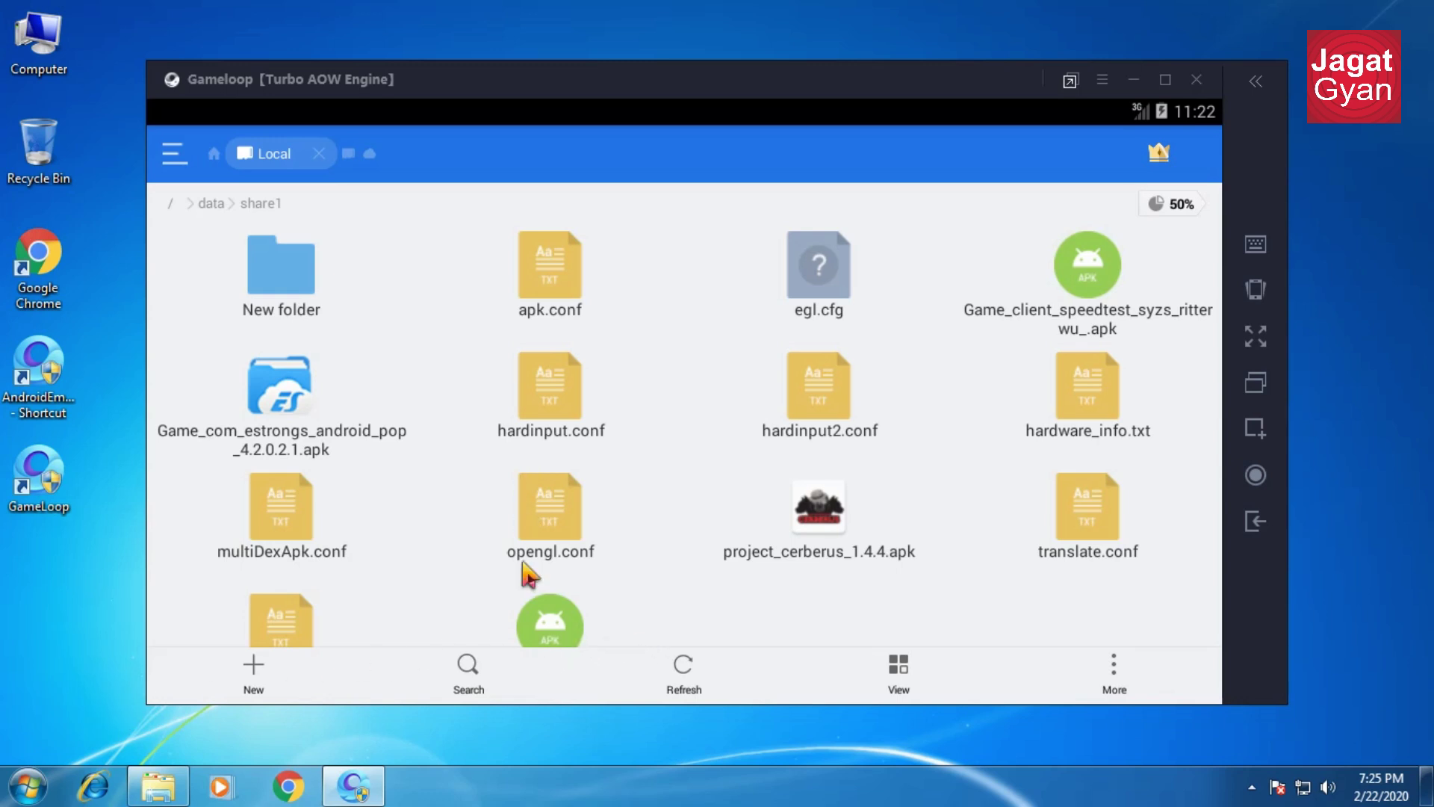
# Install the Xposed Installer APK from the end of the share1 folder.
pyautogui.click(553, 624)
pyautogui.click(843, 568)
pyautogui.click(1005, 675)
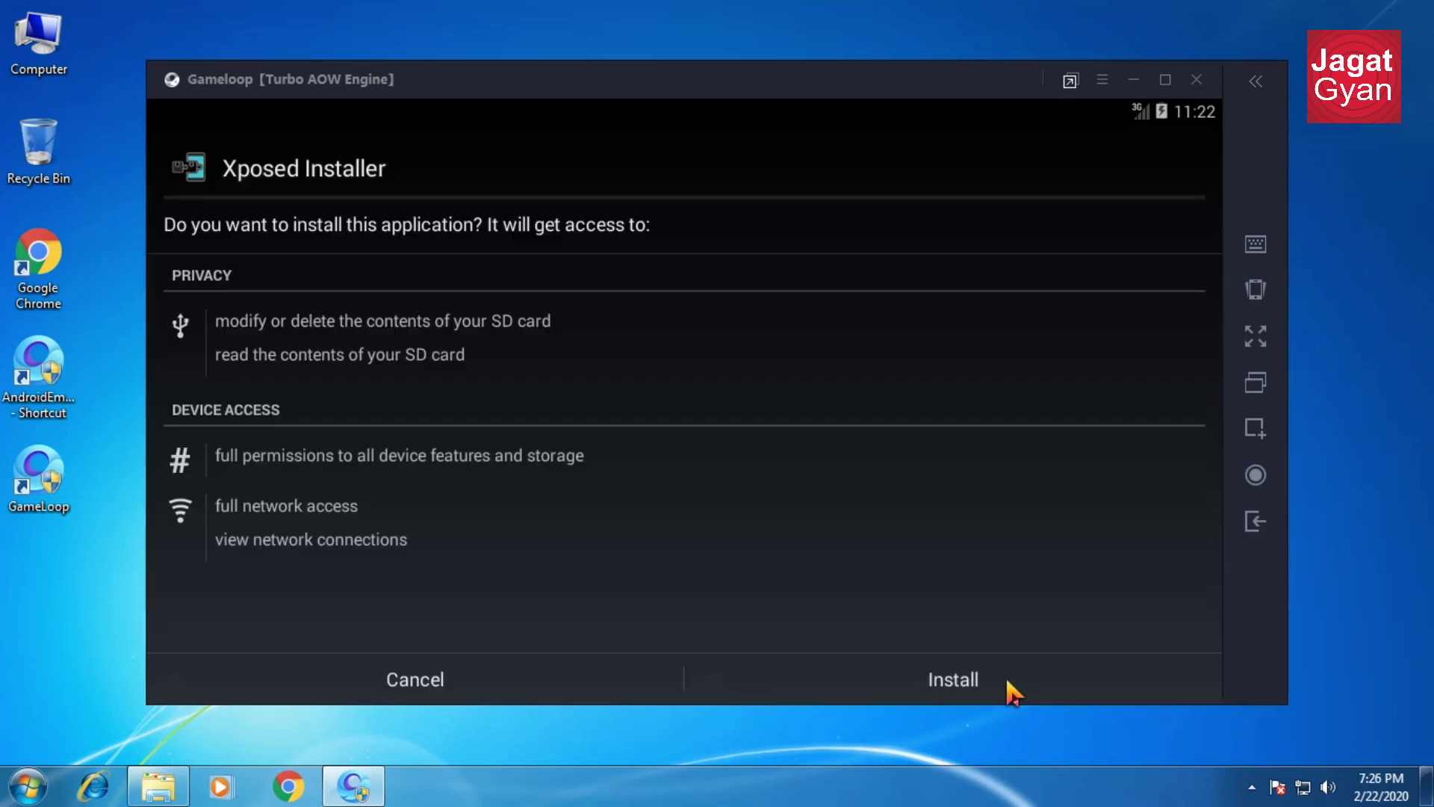
pyautogui.click(933, 693)
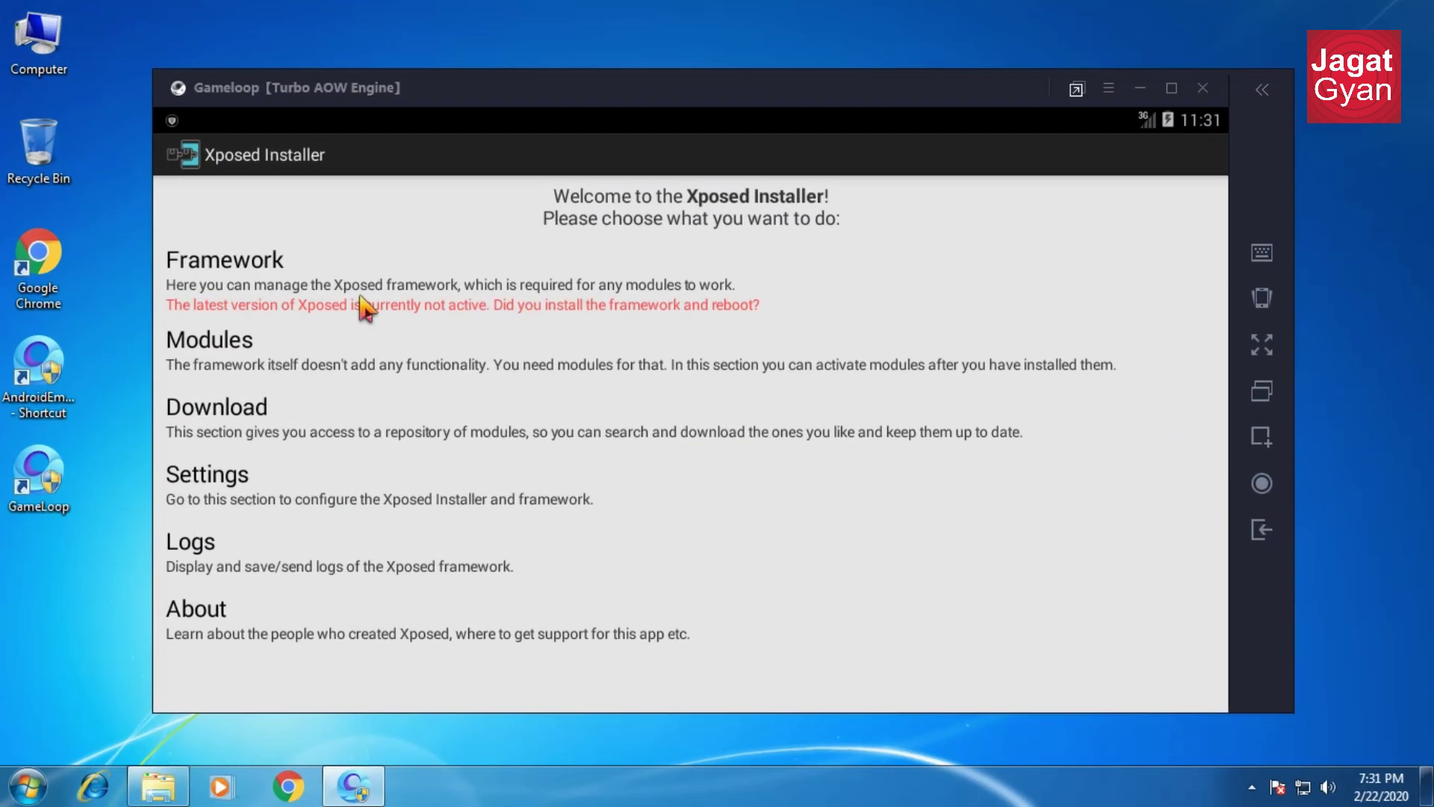
# Install the Xposed framework from the Framework section, accepting the safety warning, and reboot.
pyautogui.click(363, 306)
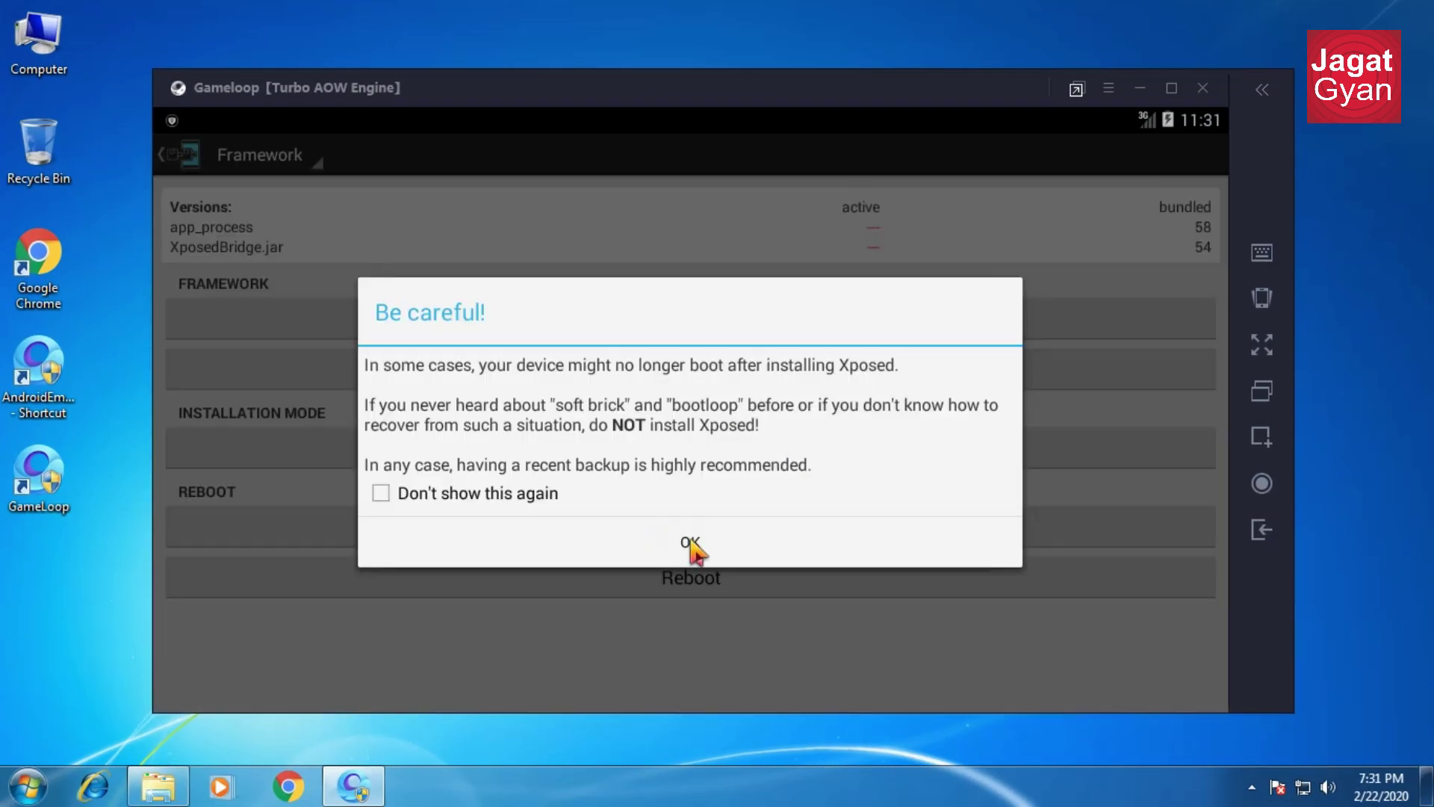
pyautogui.click(709, 549)
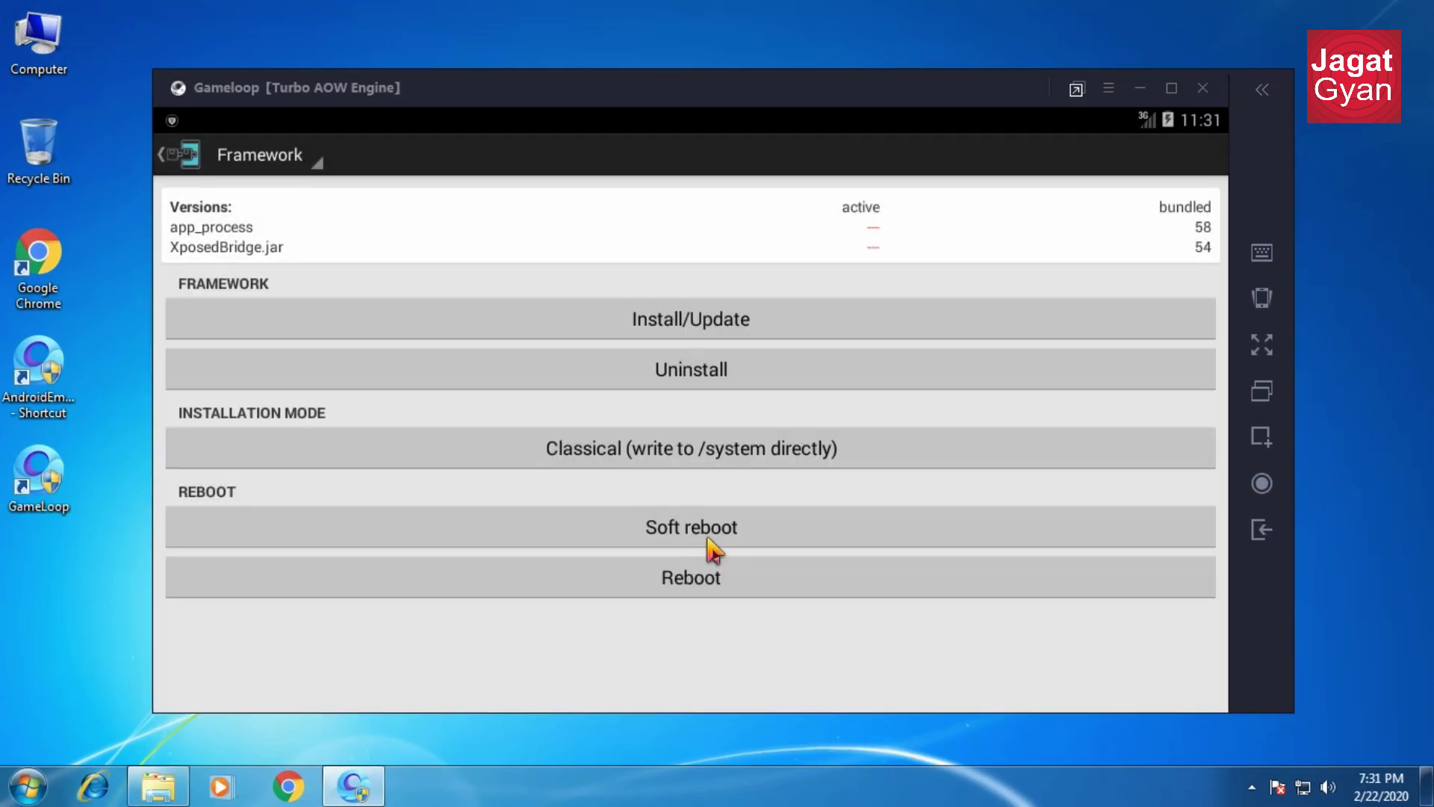
pyautogui.click(746, 328)
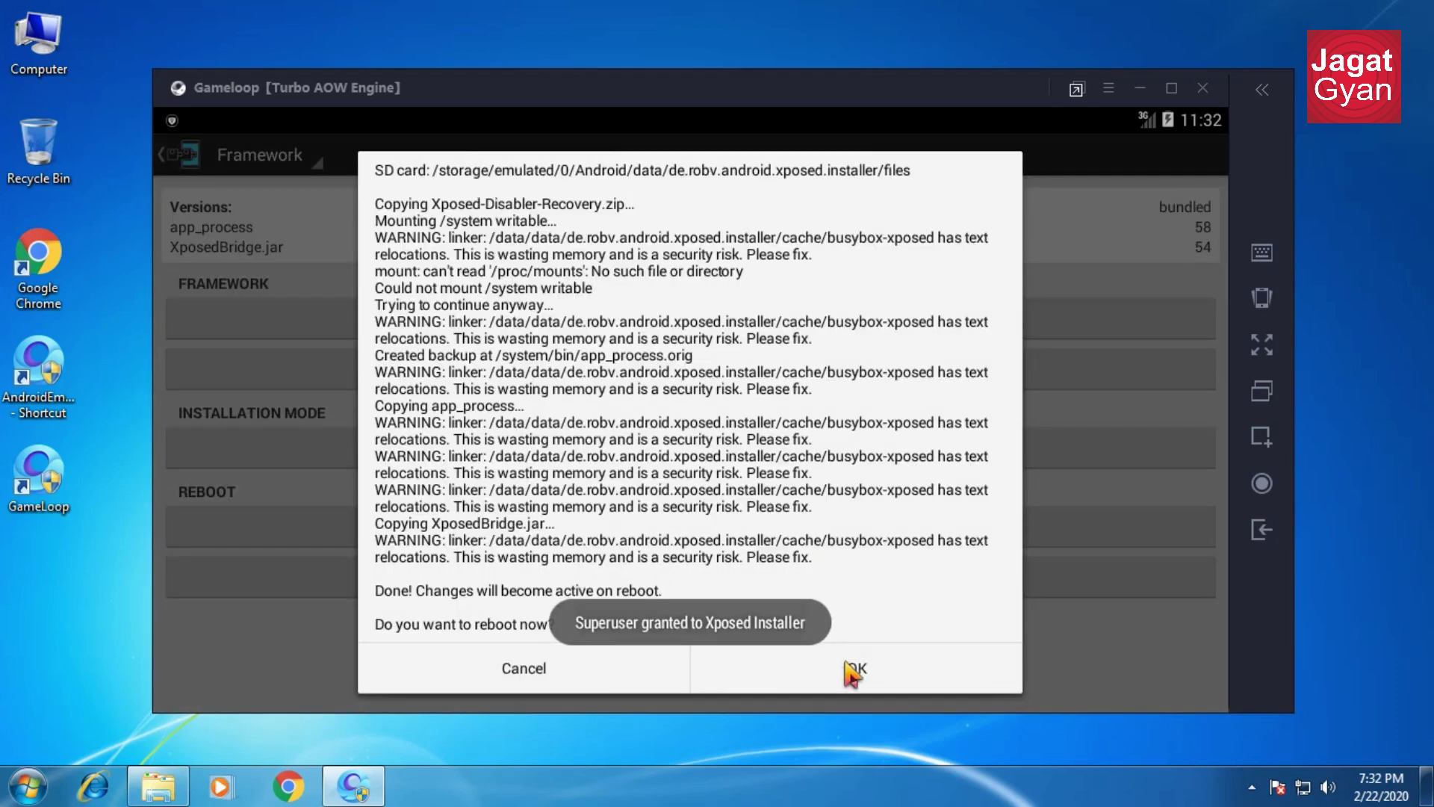
pyautogui.click(852, 672)
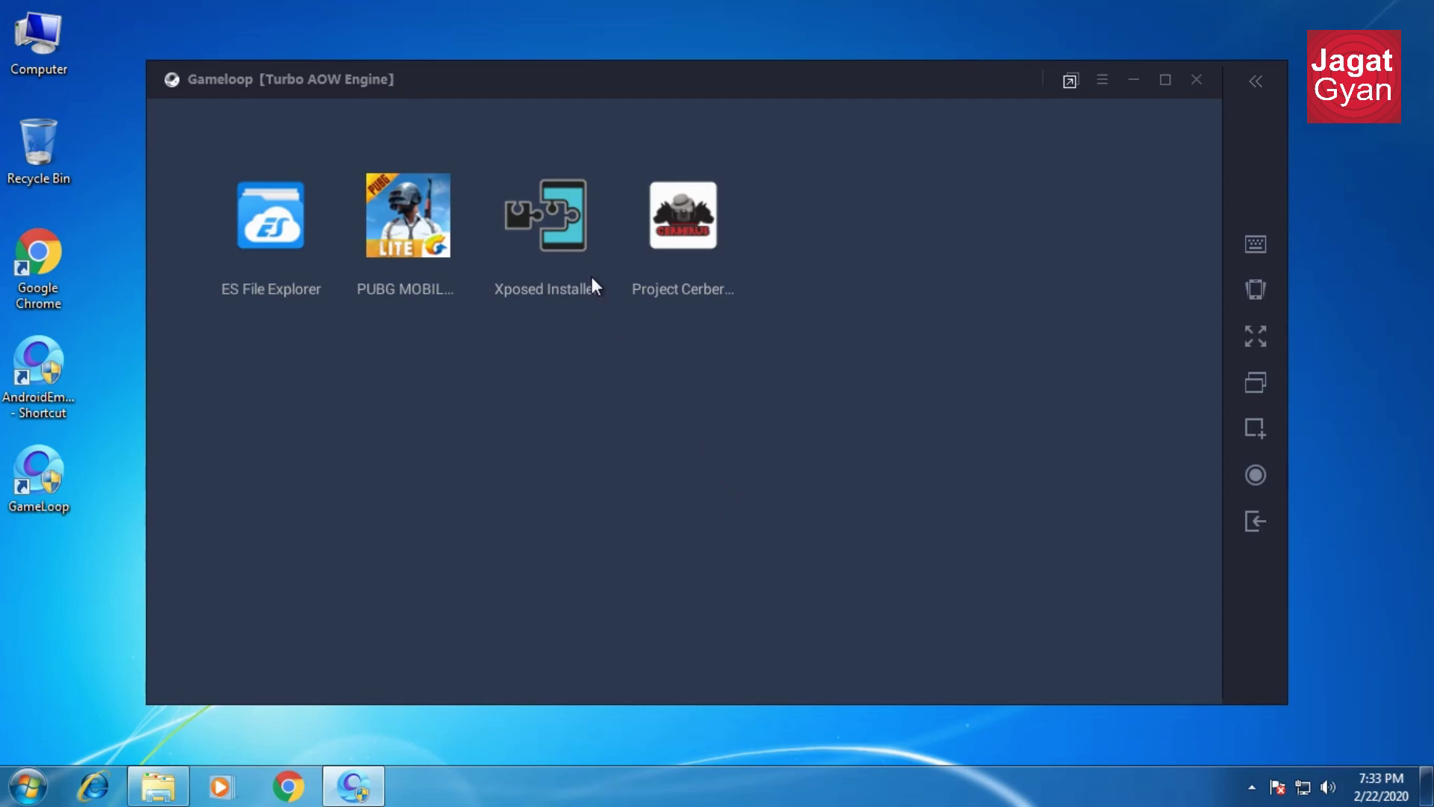
# Activate the Project Cerberus 1.4.4 module in Xposed Installer, and return to the emulator's home screen.
pyautogui.click(579, 263)
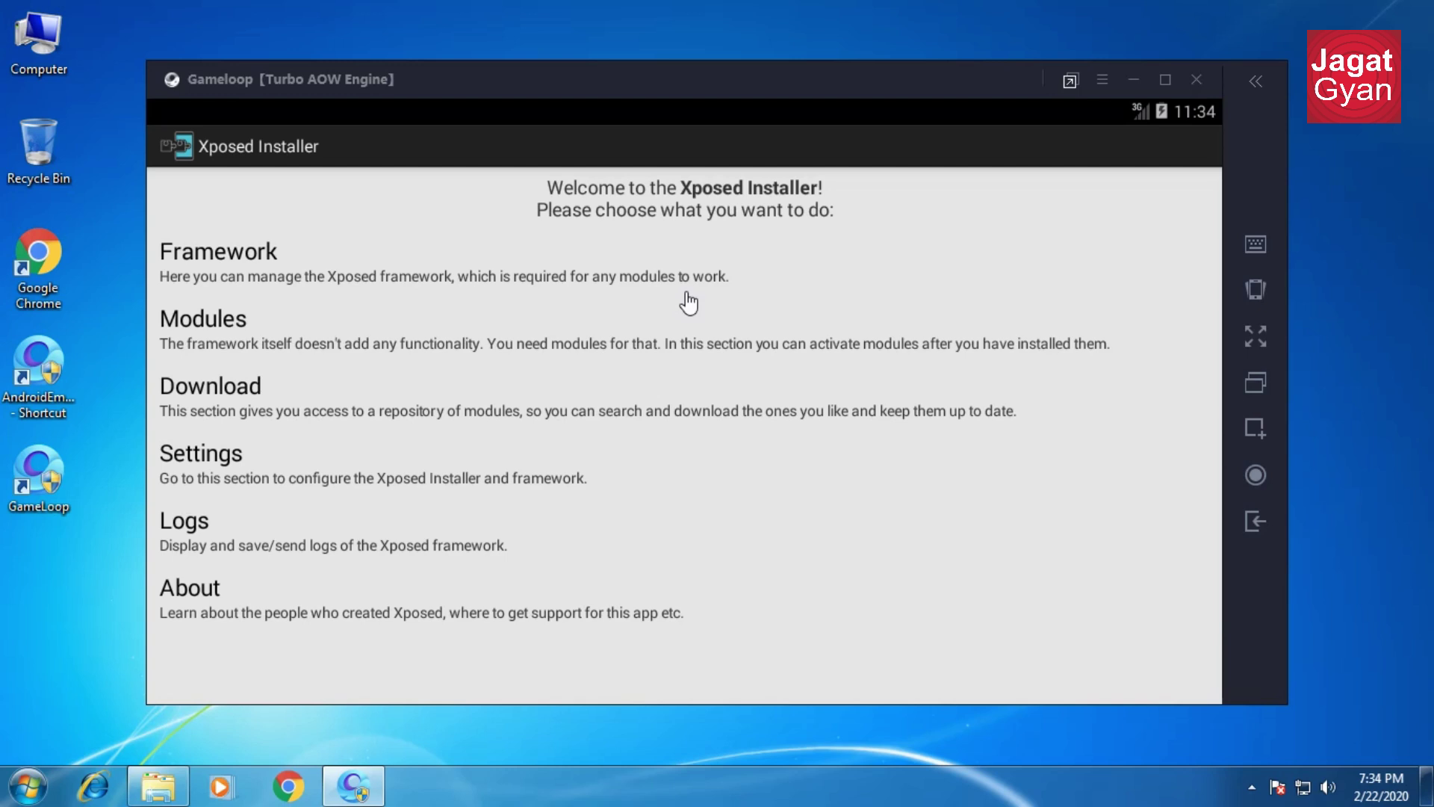
pyautogui.click(503, 333)
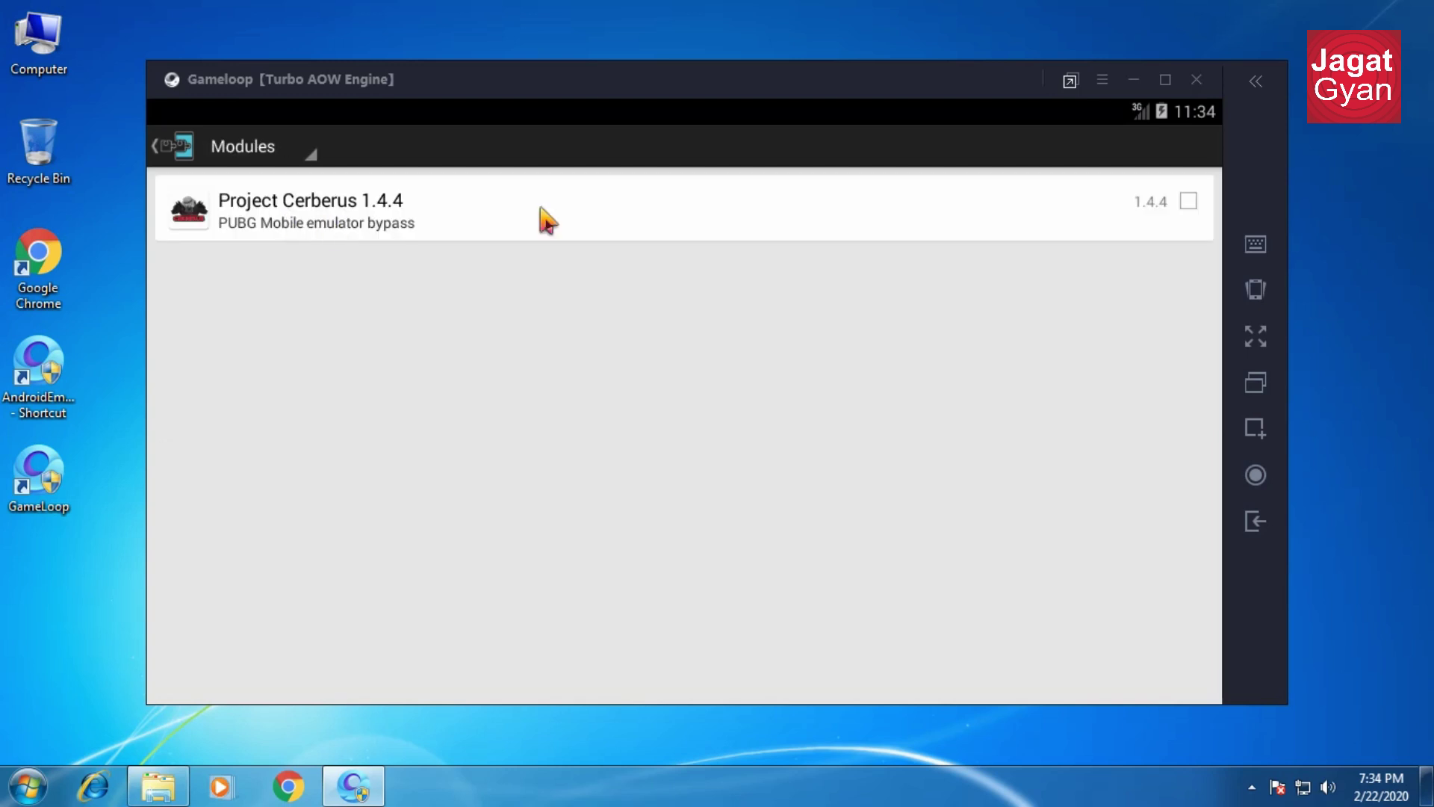
pyautogui.click(1188, 201)
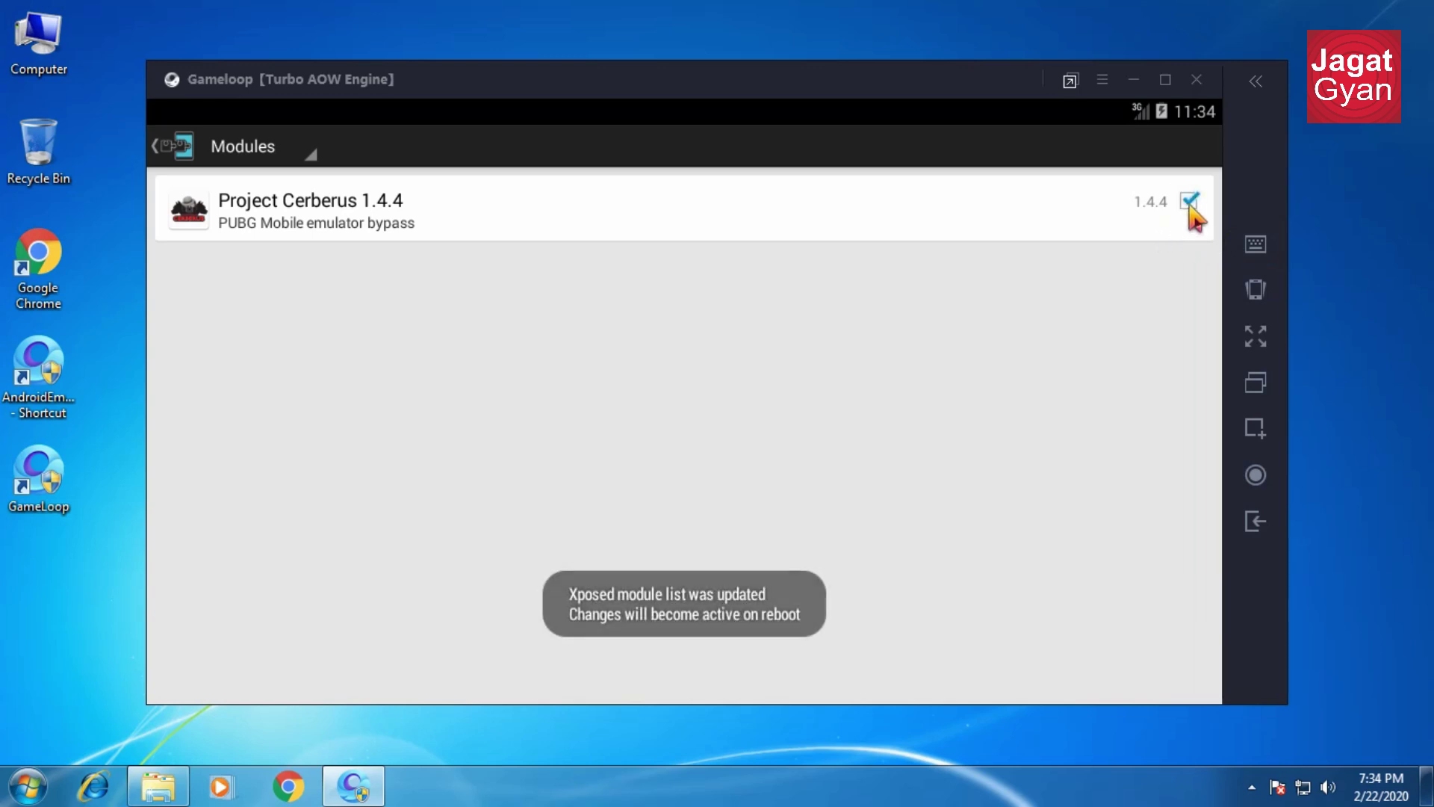
pyautogui.click(1252, 521)
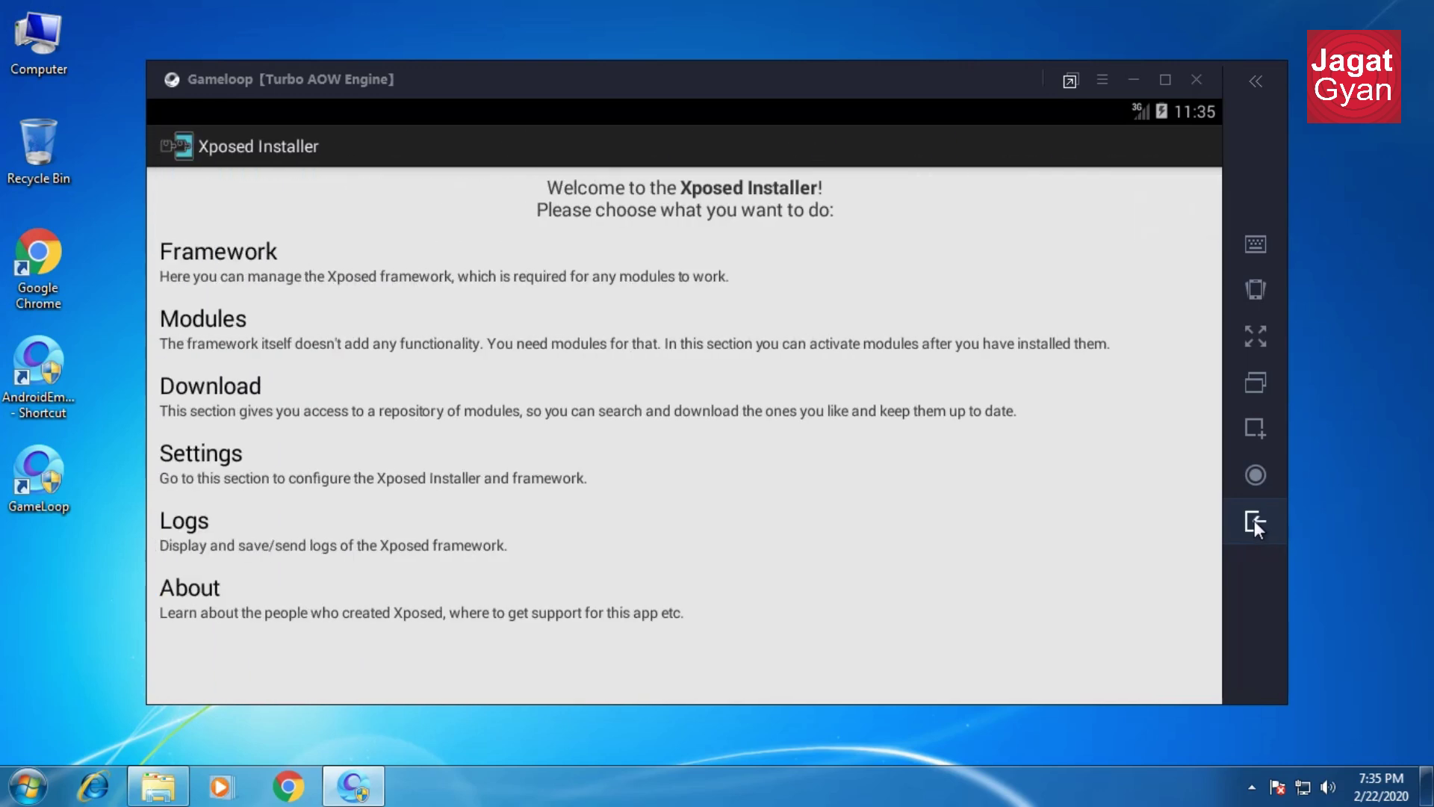
pyautogui.click(1253, 520)
# Exit GameLoop, refresh the desktop, and restart the emulator from its AndroidEmulator shortcut, allowing it to make changes.
pyautogui.click(1198, 82)
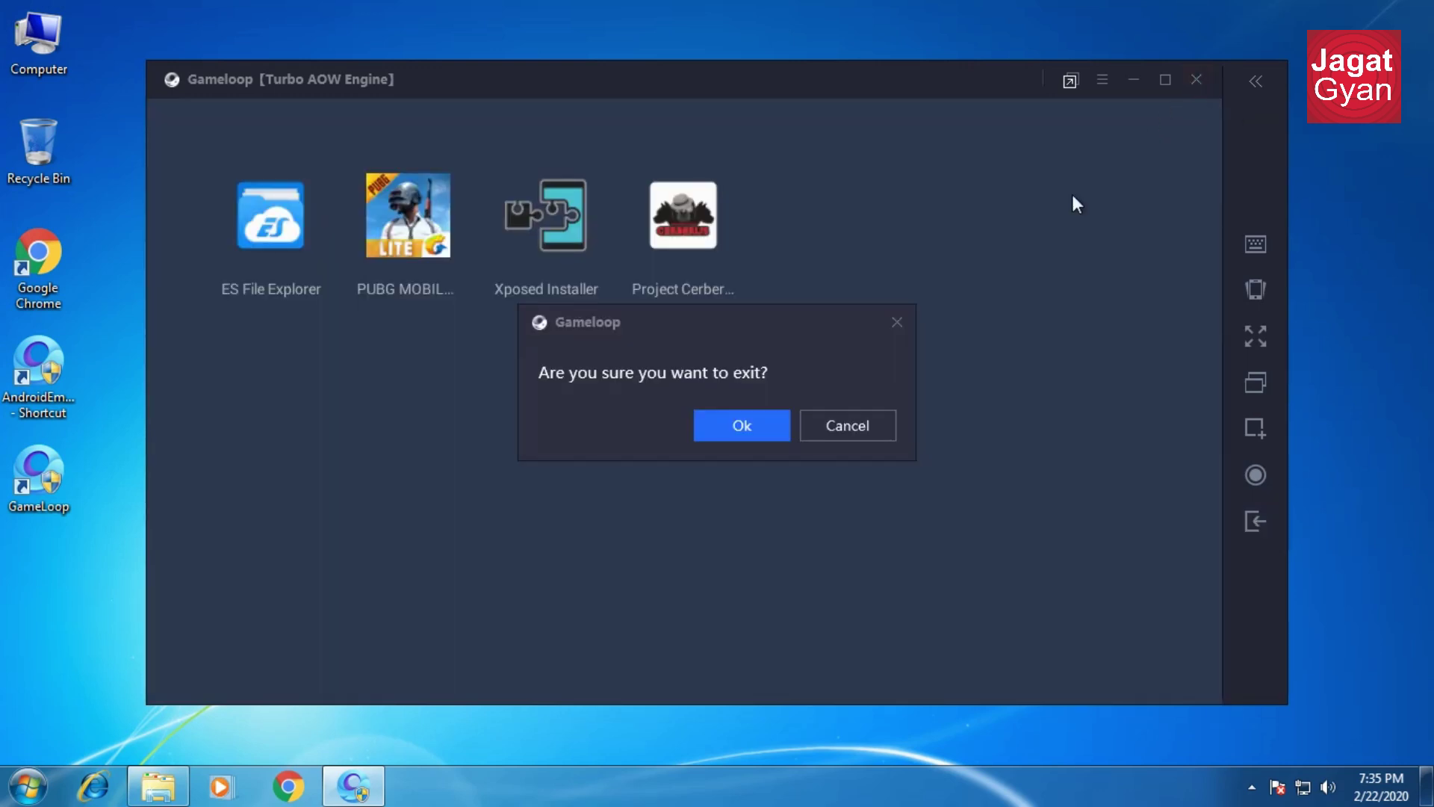
pyautogui.click(768, 423)
pyautogui.rightClick(510, 302)
pyautogui.click(552, 361)
pyautogui.rightClick(569, 330)
pyautogui.click(598, 389)
pyautogui.doubleClick(38, 366)
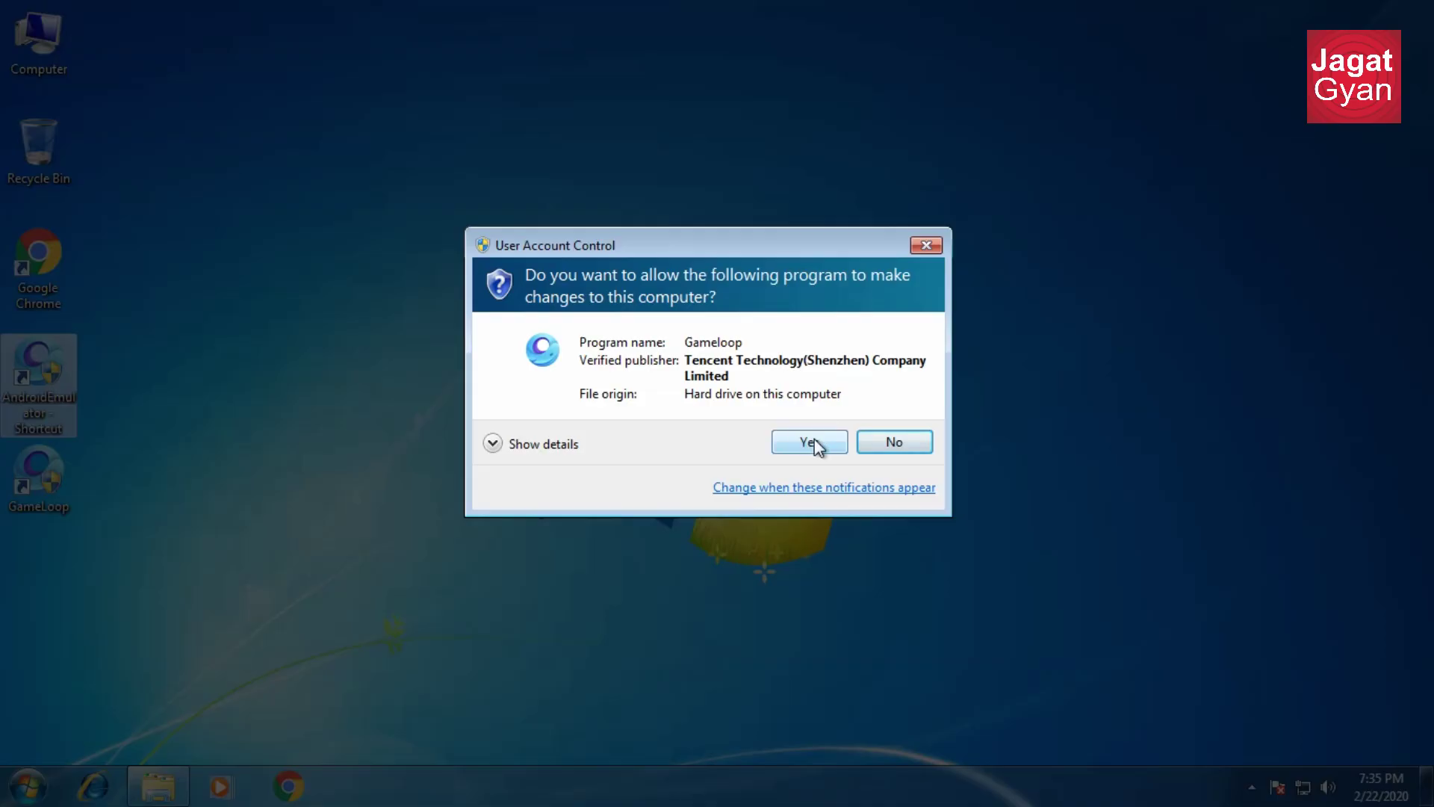
pyautogui.click(813, 444)
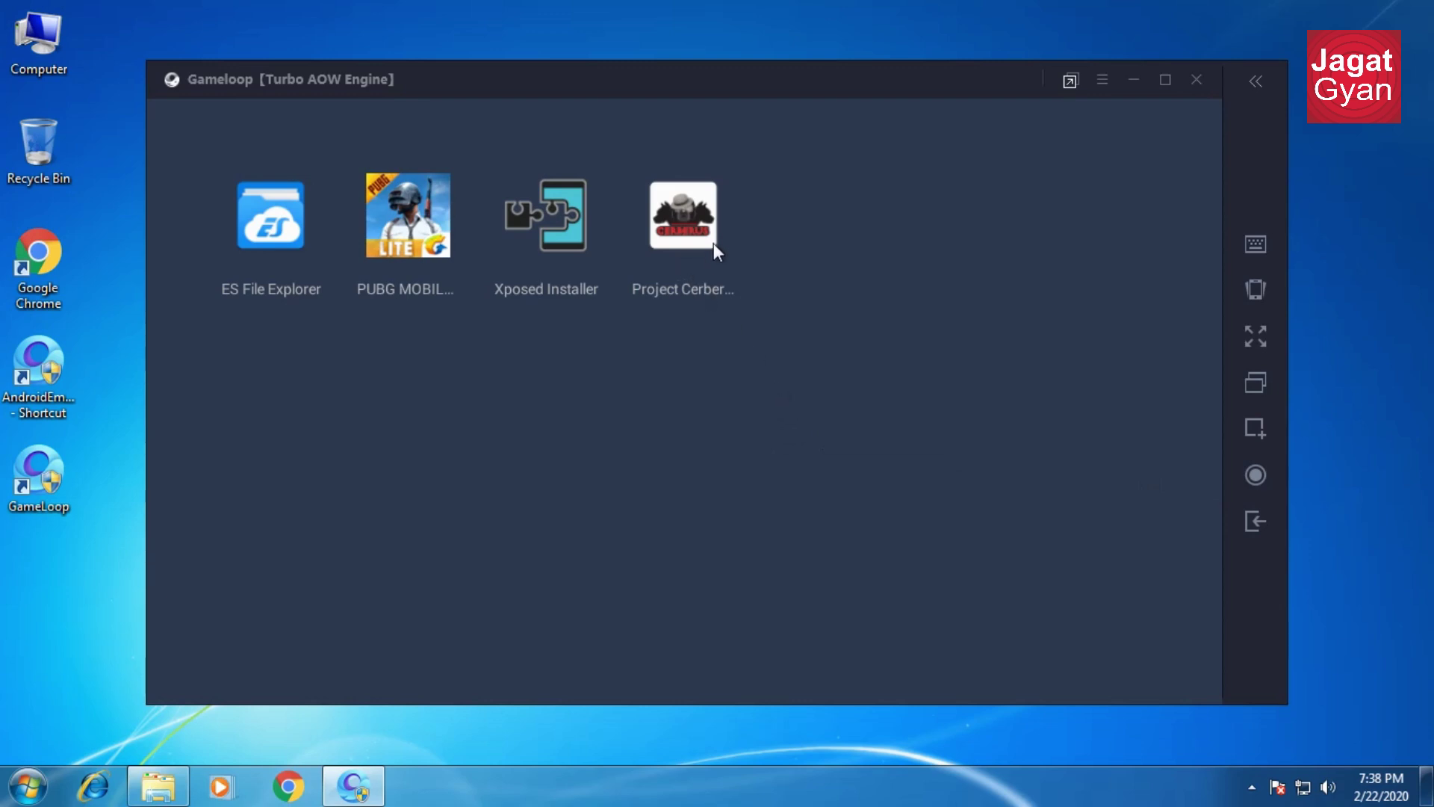
# Run the re-bypass in Project Cerberus, reopen the app to check the module status, and return to the home screen.
pyautogui.click(714, 243)
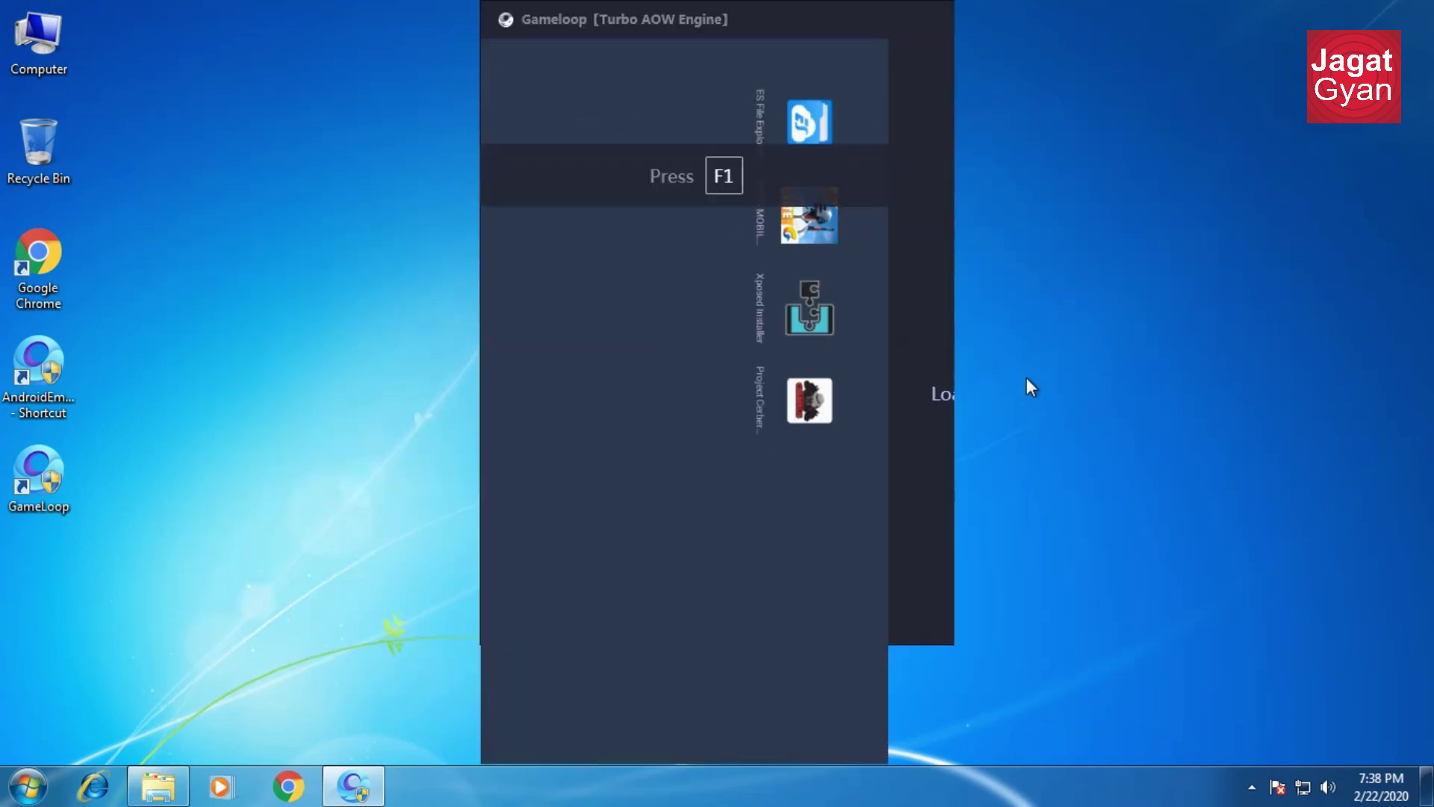
pyautogui.click(819, 717)
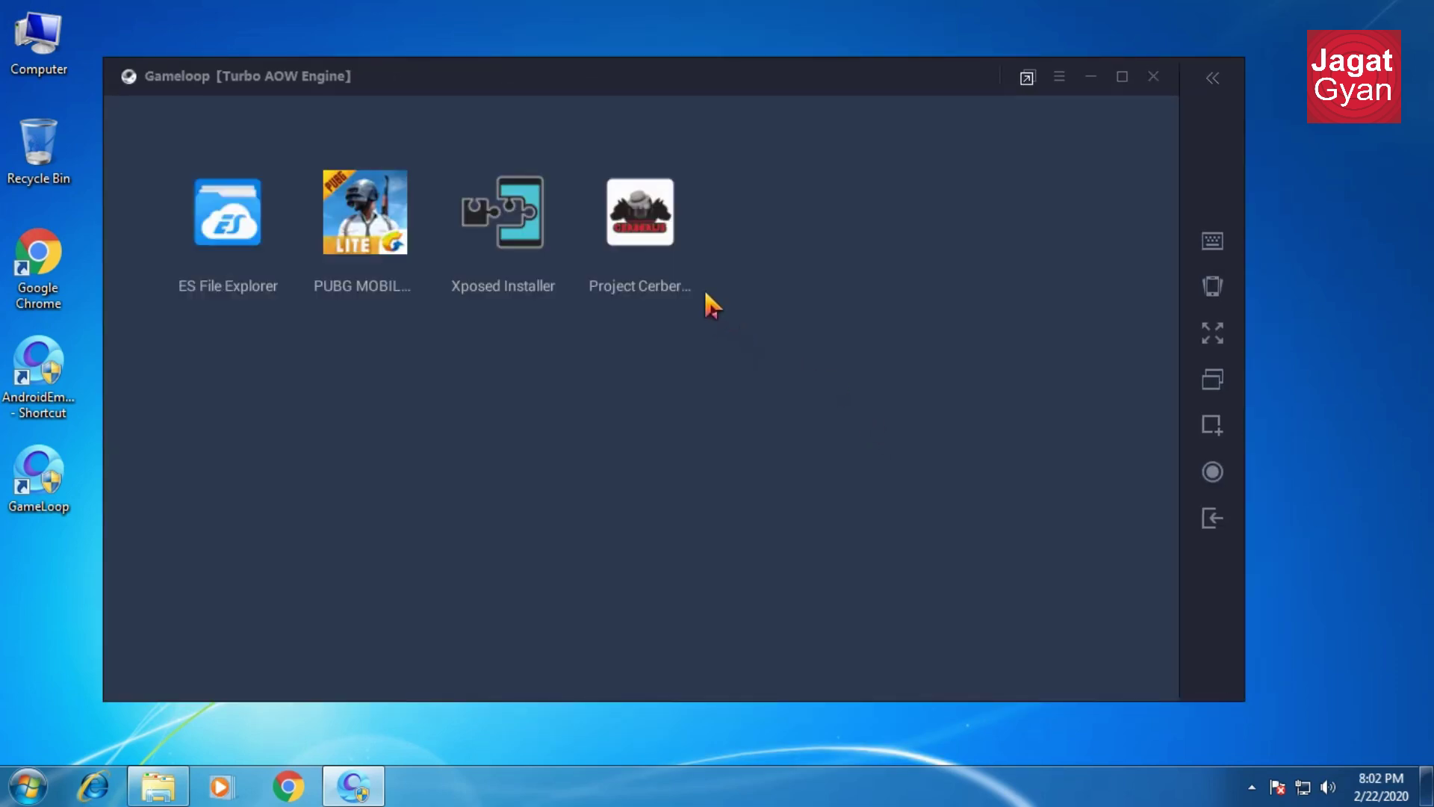
pyautogui.click(660, 240)
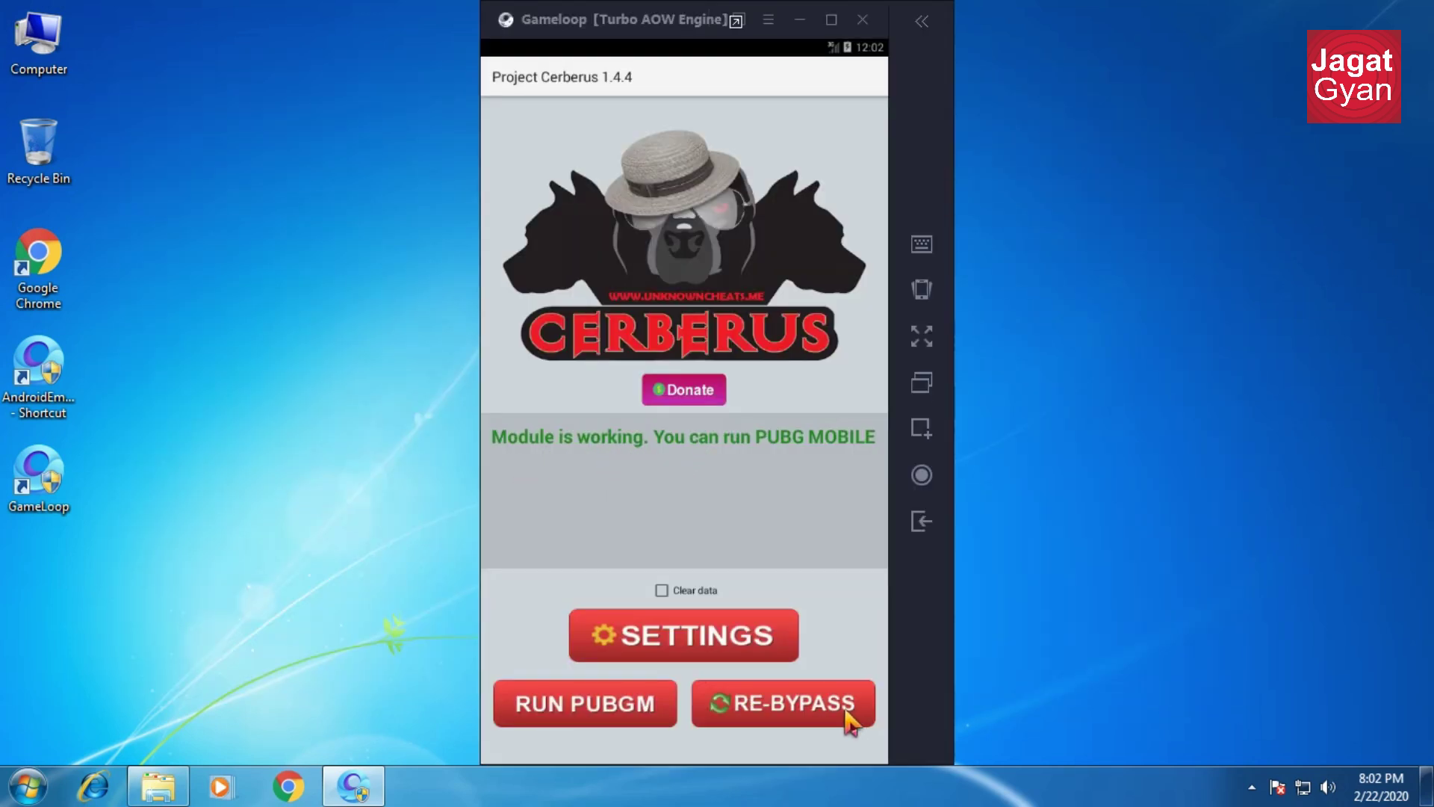
pyautogui.click(913, 528)
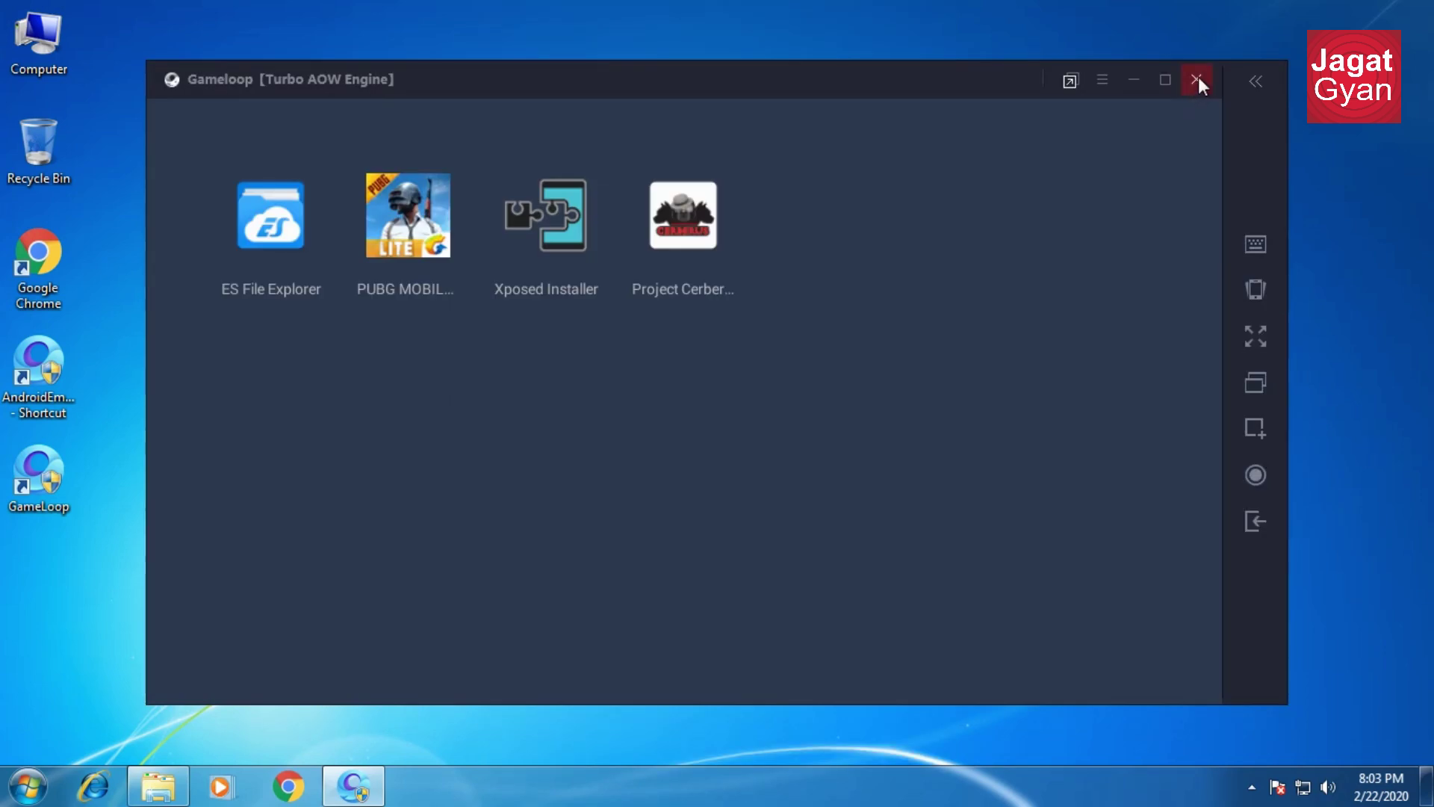
# Exit GameLoop, and launch PUBG MOBILE LITE from the emulator's home screen once it runs again.
pyautogui.click(1196, 79)
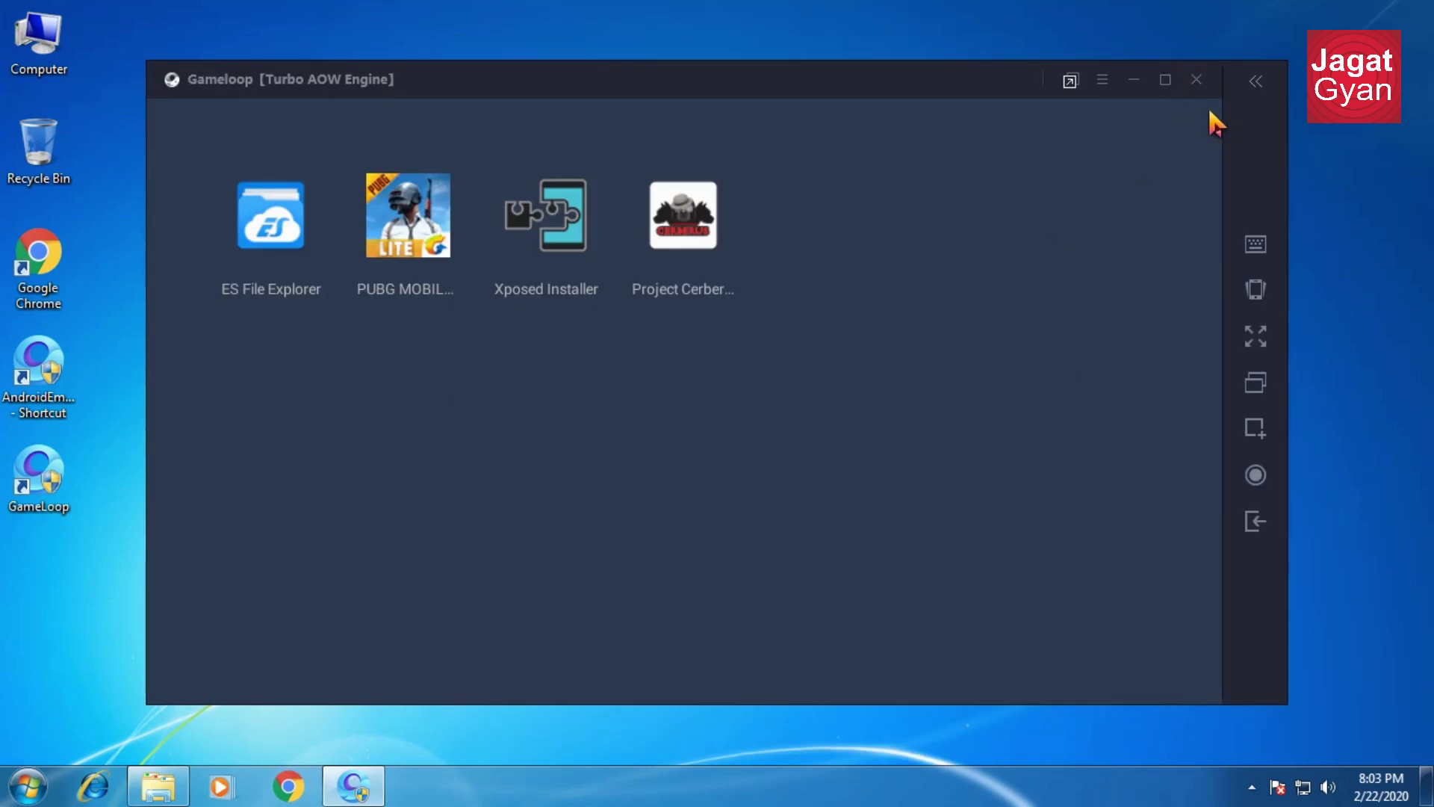
pyautogui.click(1196, 79)
pyautogui.click(742, 425)
pyautogui.click(403, 250)
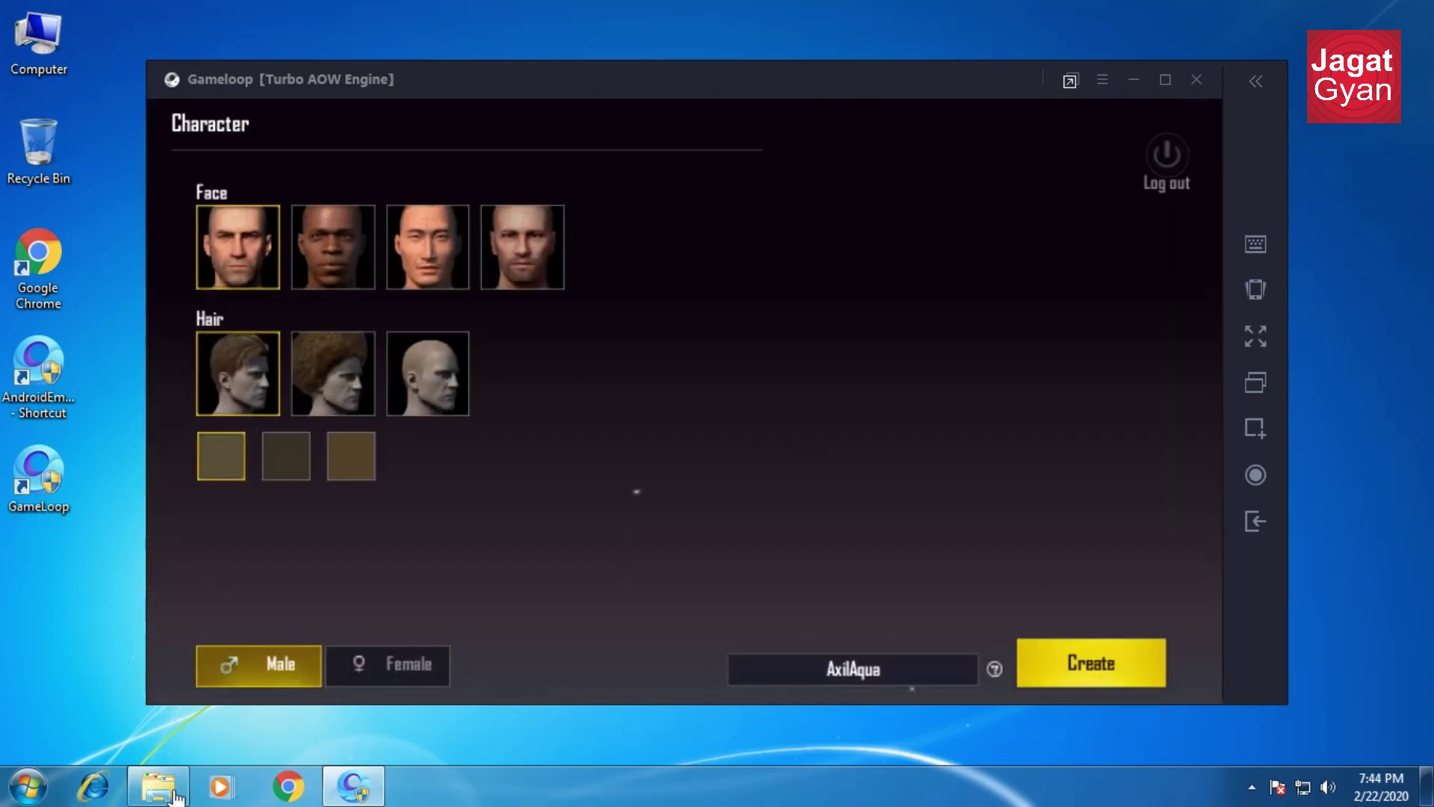
# Create the default male character and answer the startup dialogs, confirming age over 18 and the middle shooting-experience level, until the lobby is reached.
pyautogui.click(1108, 676)
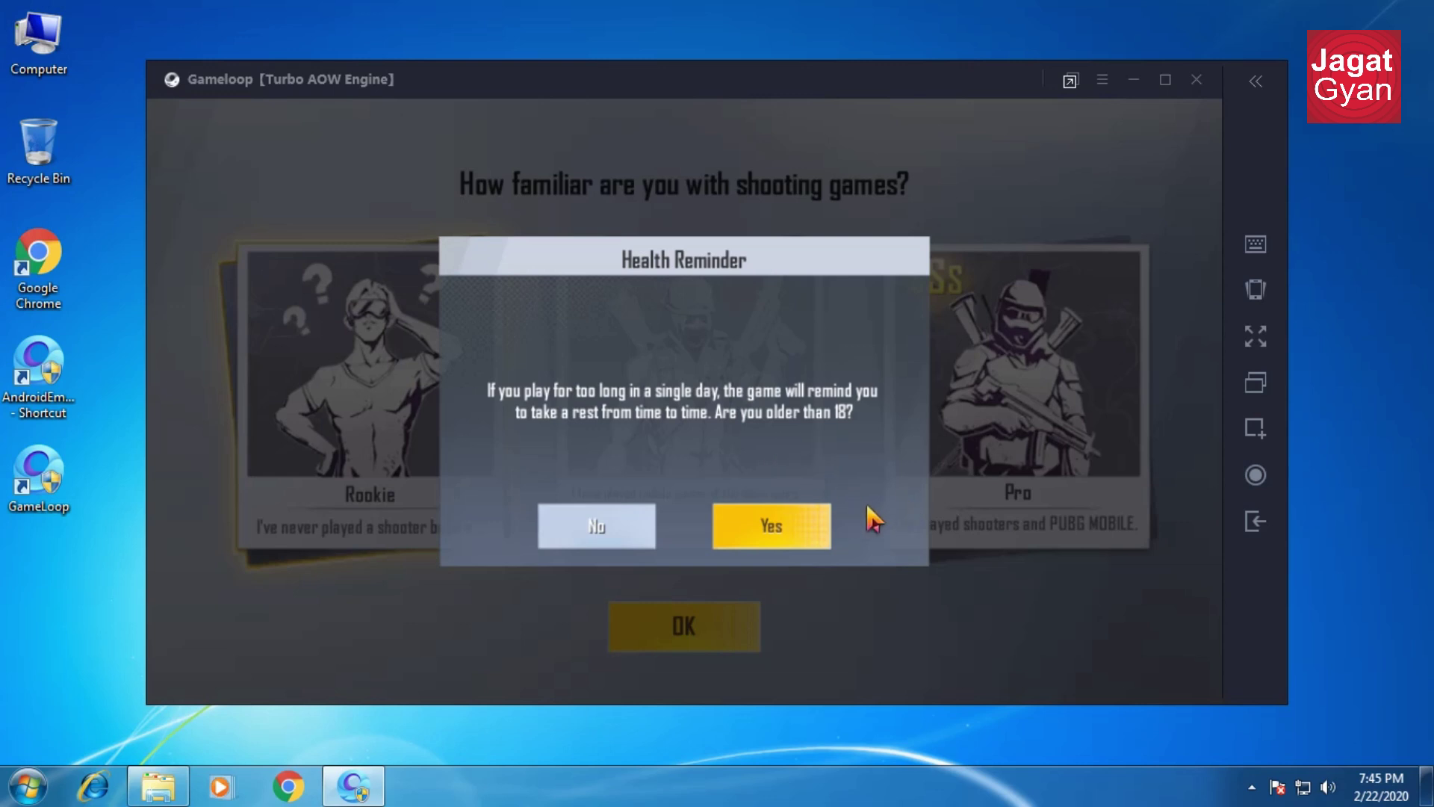
pyautogui.click(807, 534)
pyautogui.click(716, 528)
pyautogui.click(722, 637)
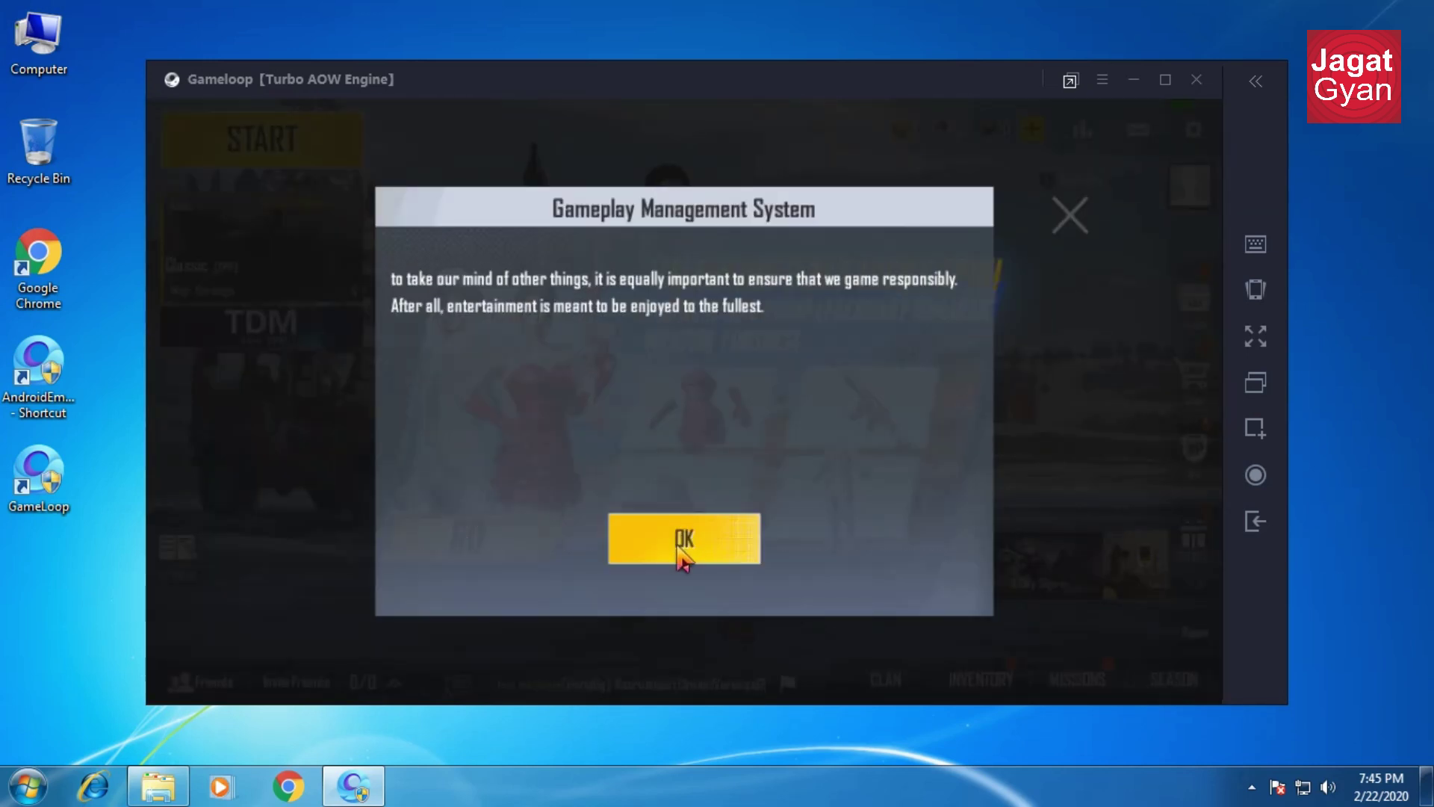
pyautogui.click(680, 551)
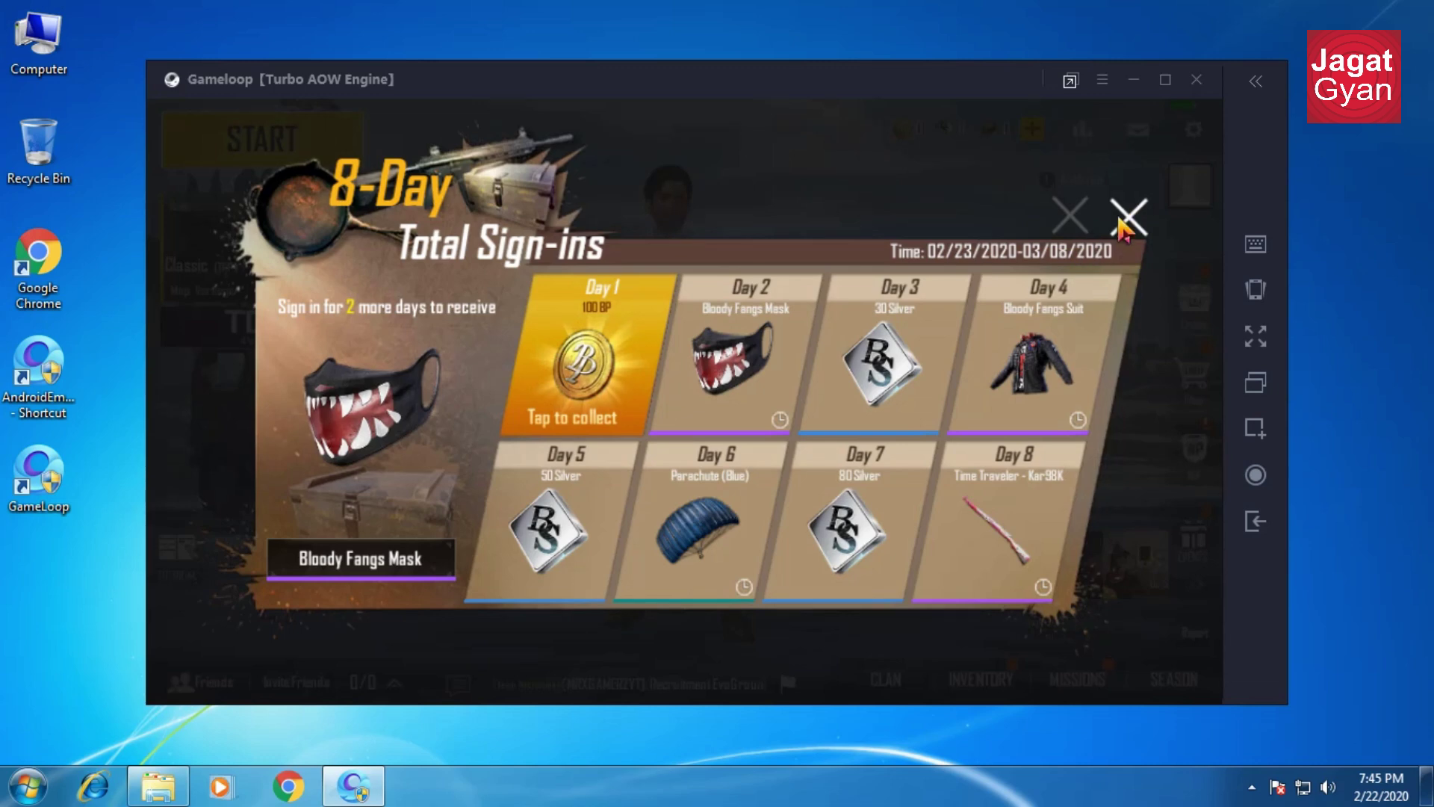
pyautogui.click(1120, 221)
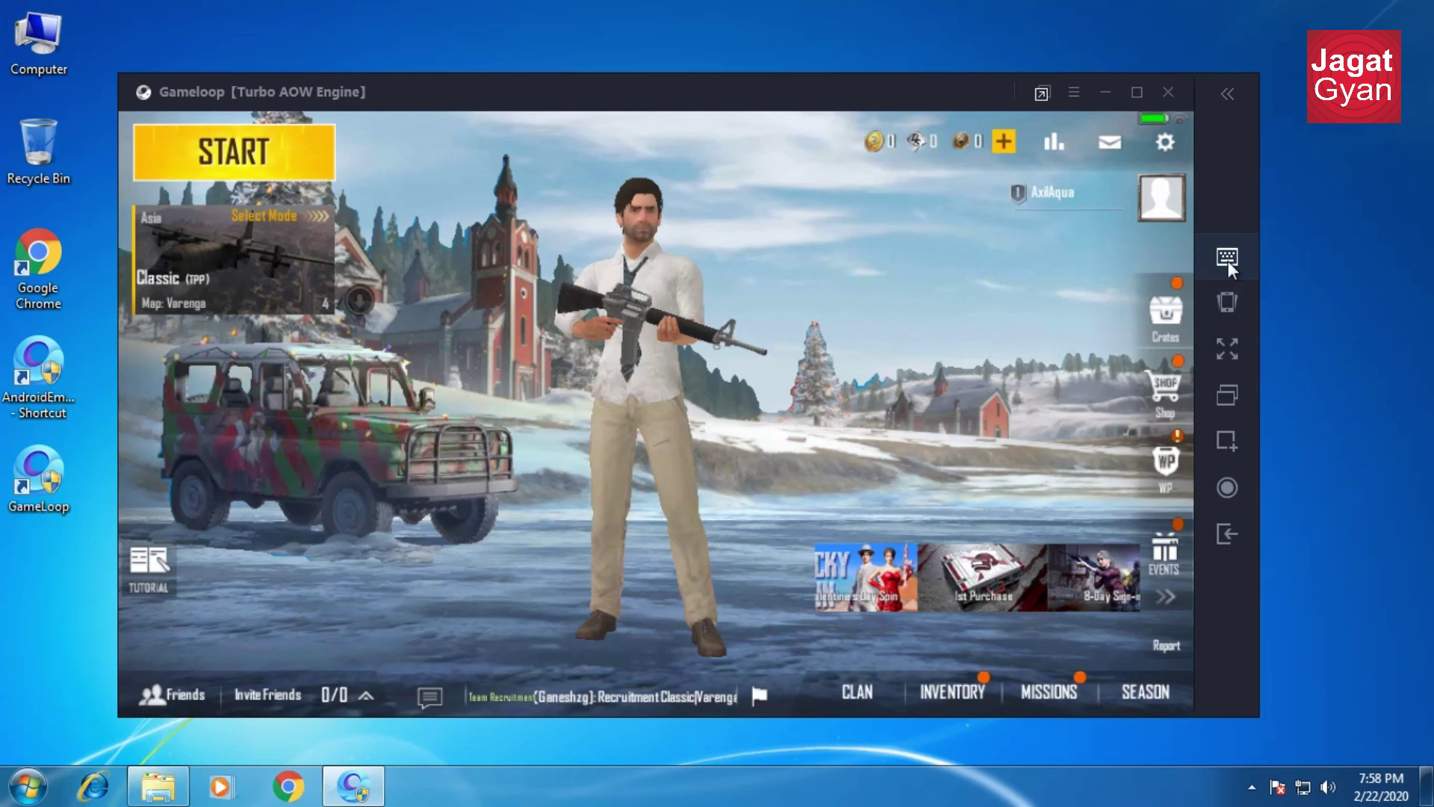
# Add a WASD steering wheel over the lower-left game area, enable the Aiming, Firing and Turbo key mappings, and save them.
pyautogui.click(1228, 258)
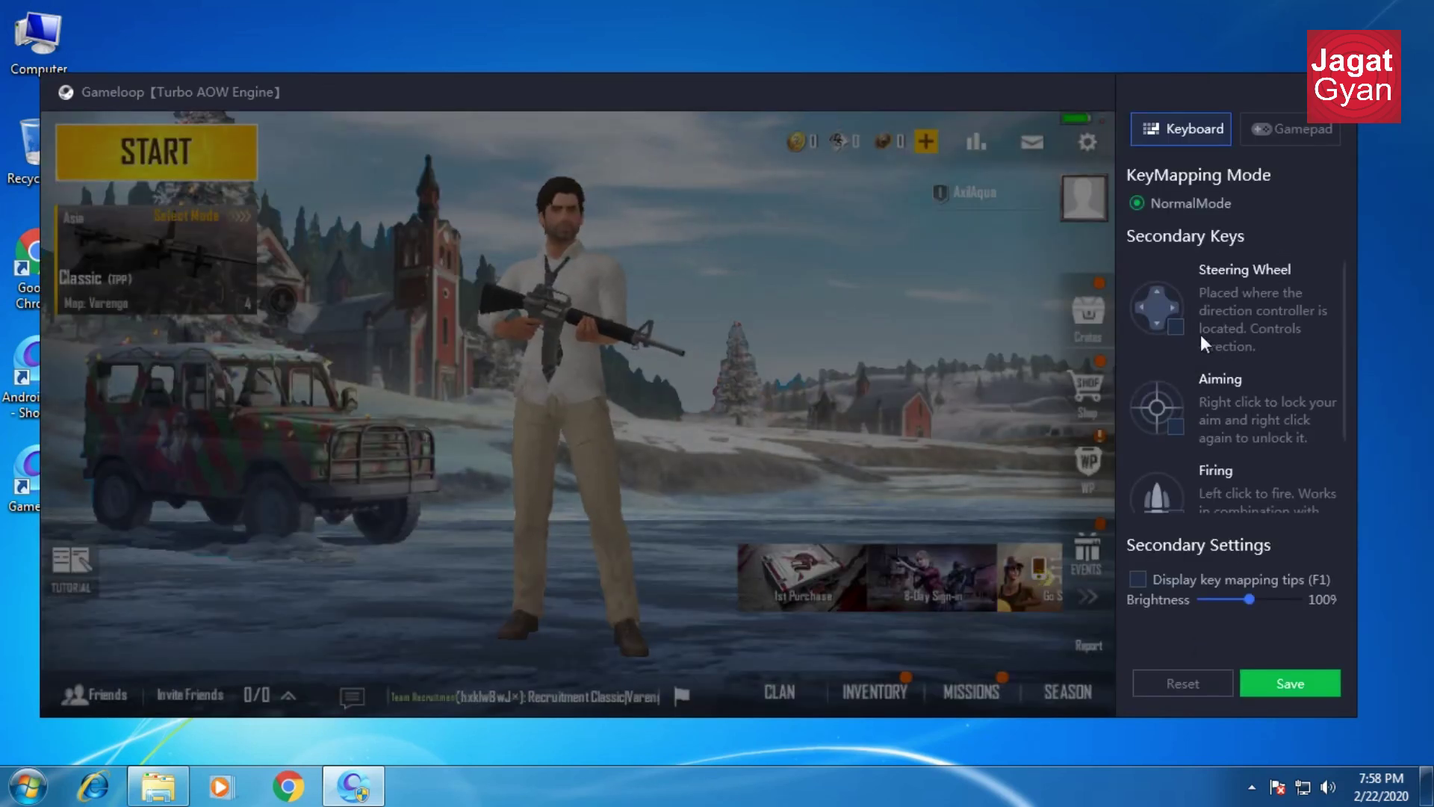
pyautogui.moveTo(1174, 325); pyautogui.dragTo(217, 563)
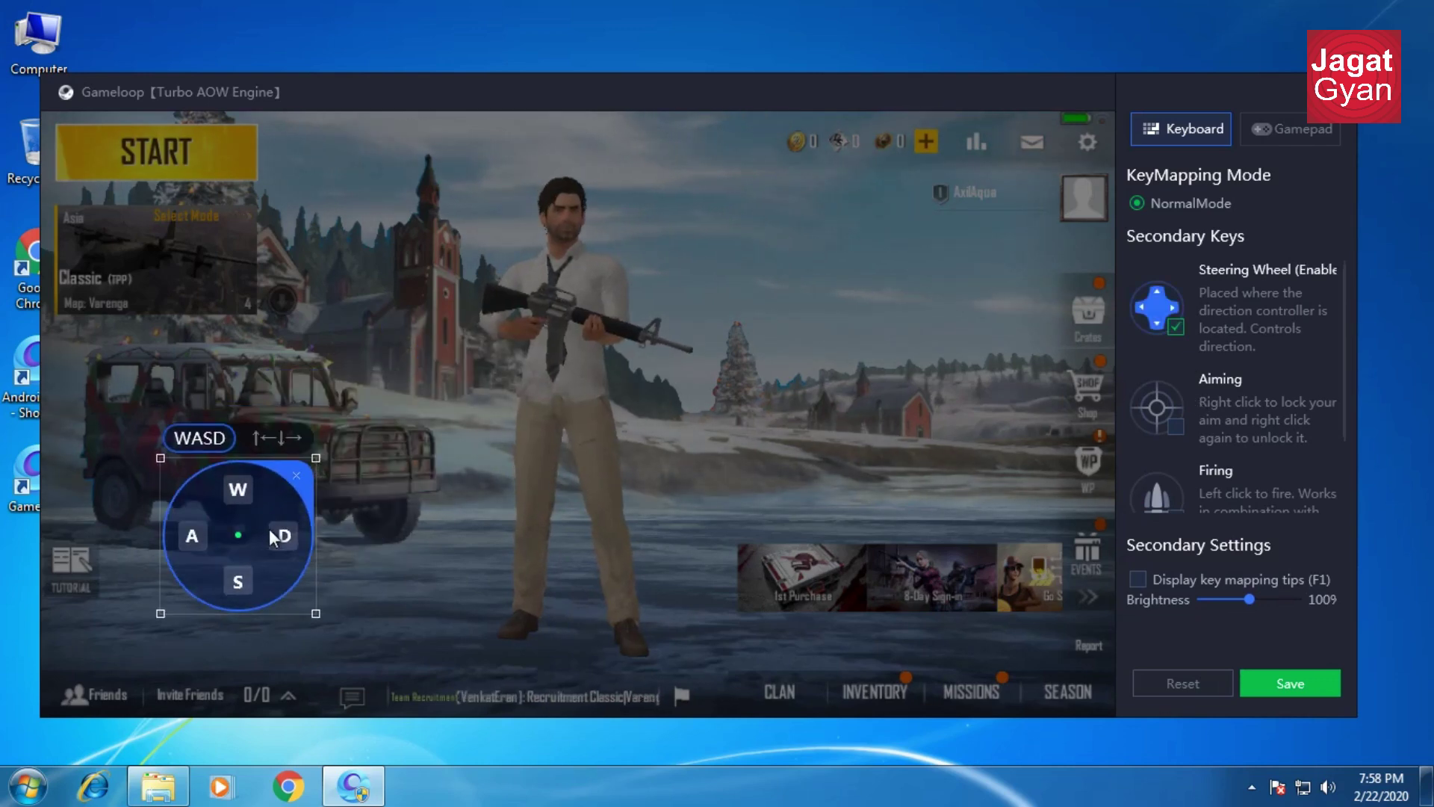
pyautogui.click(1175, 424)
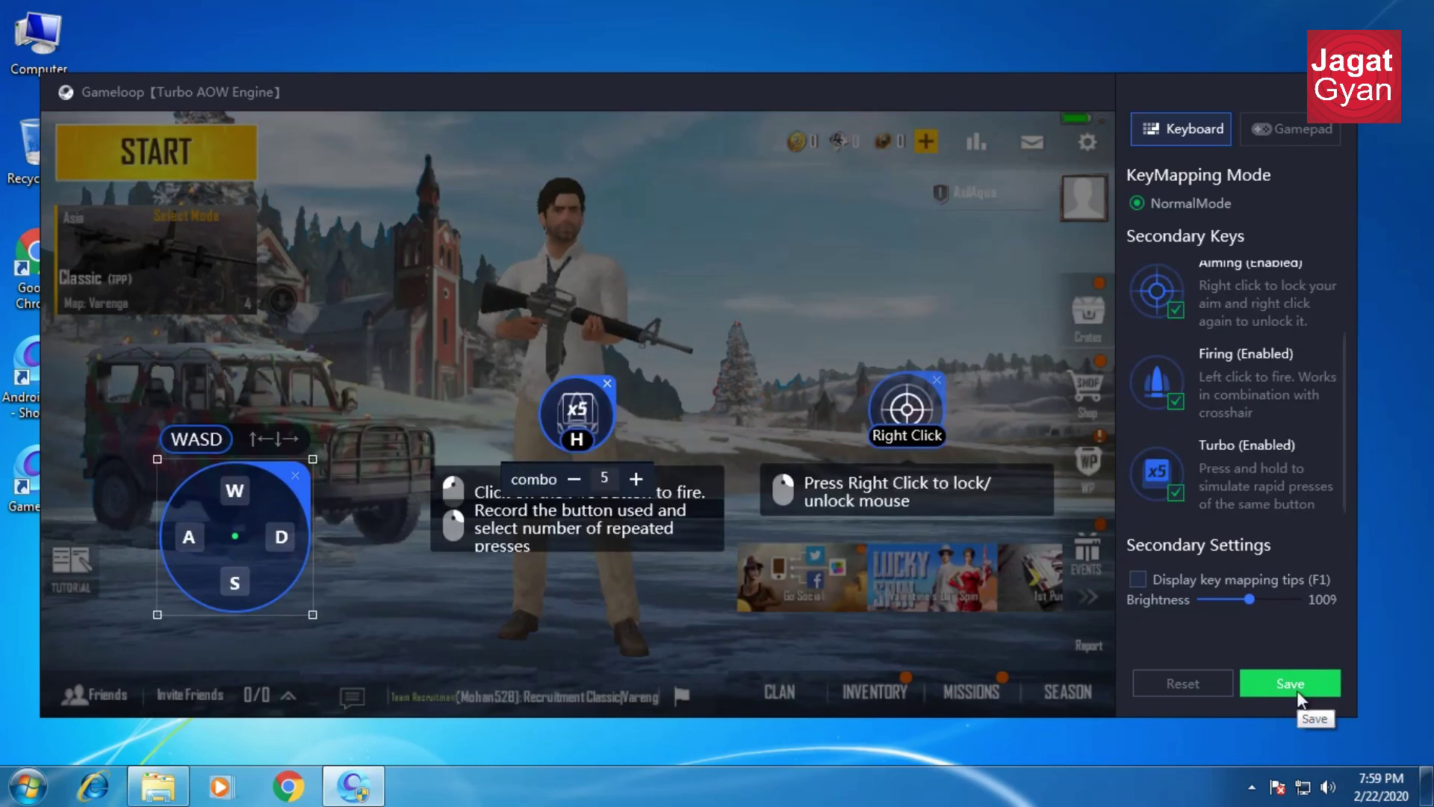
pyautogui.click(1290, 682)
# Open the game's Controls settings and bring up the customizable on-screen button layout.
pyautogui.click(1084, 141)
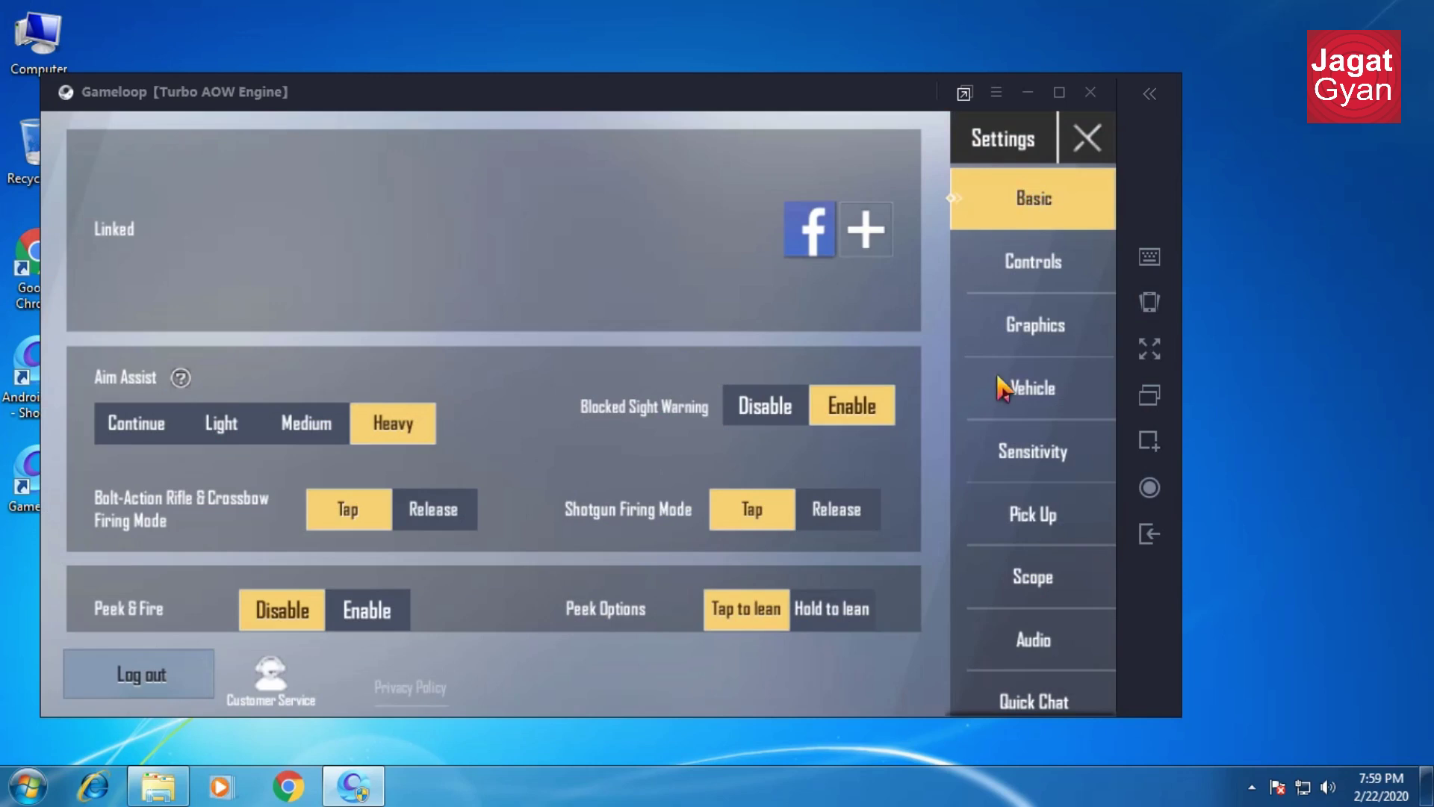
pyautogui.click(1057, 281)
pyautogui.click(169, 676)
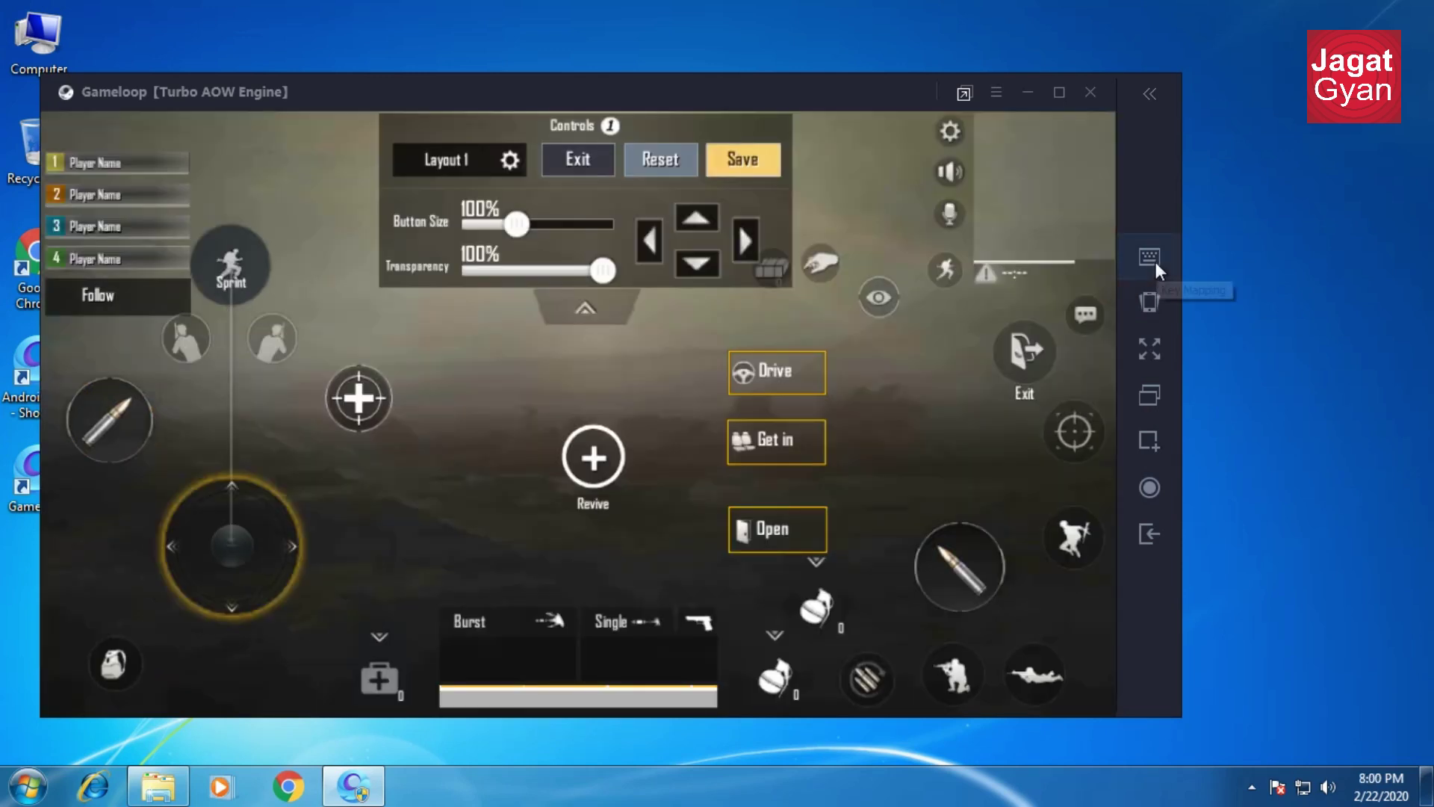
# Open the emulator's key mapping over the control layout, and assign the Shift key to the Sprint button.
pyautogui.click(1151, 257)
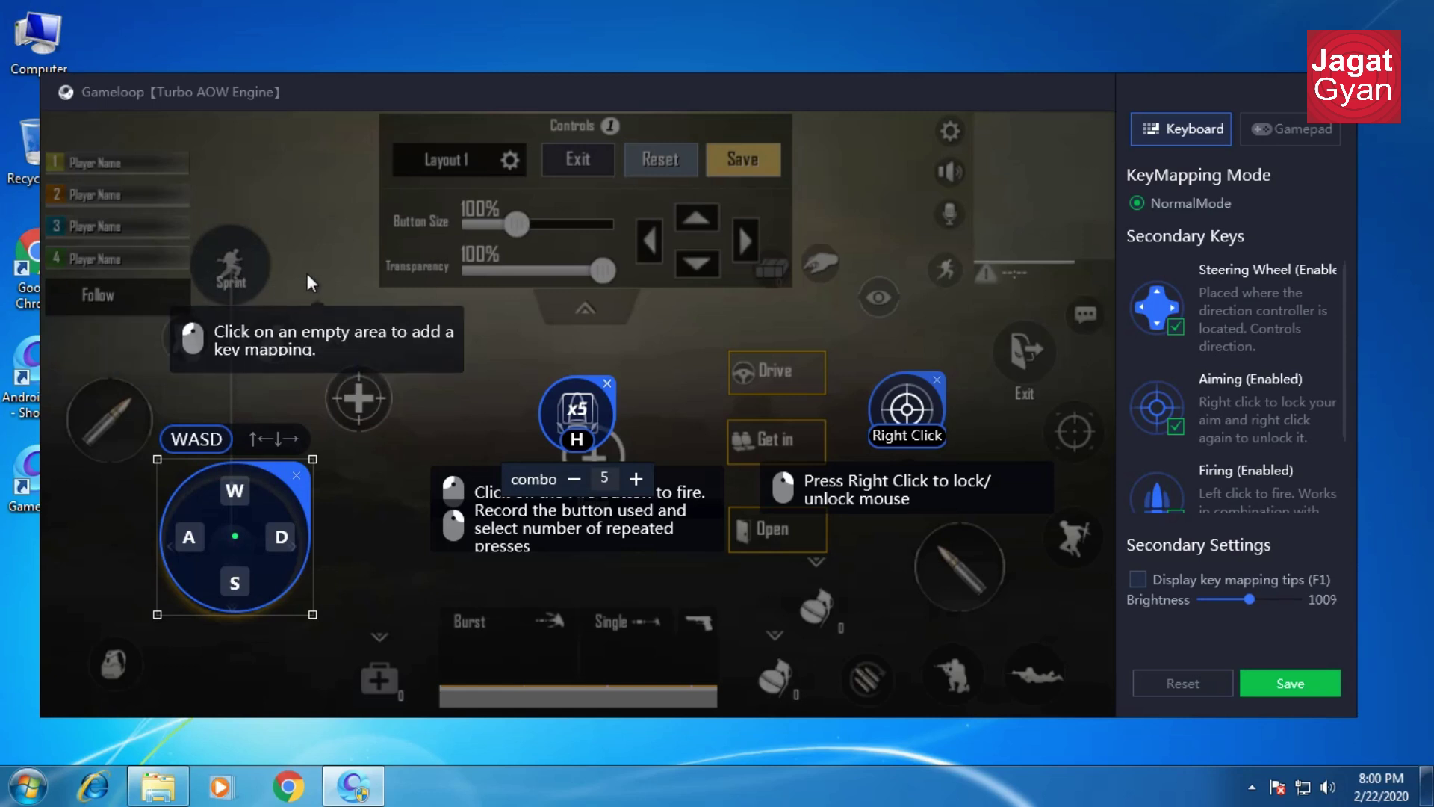
pyautogui.click(217, 269)
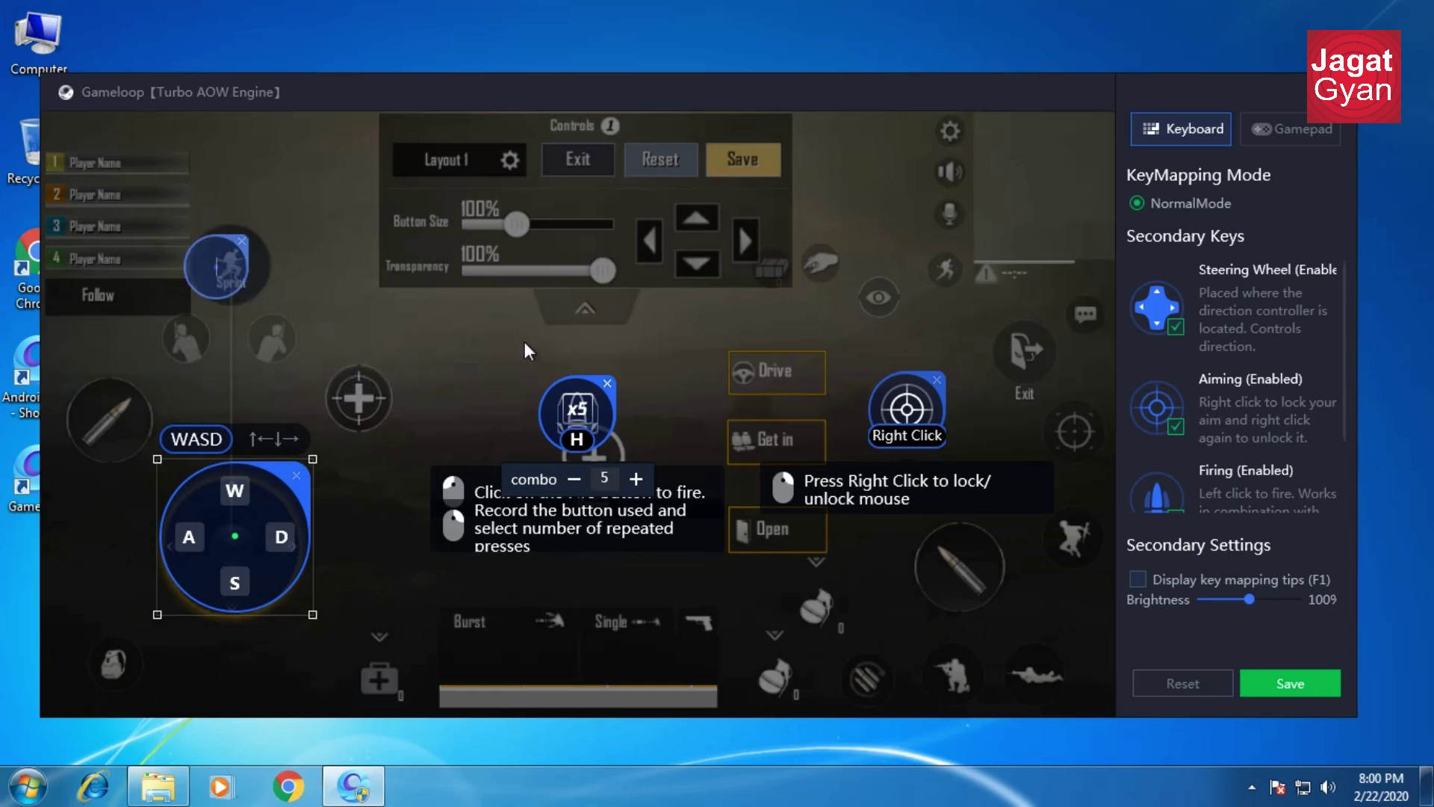
pyautogui.press('shift')
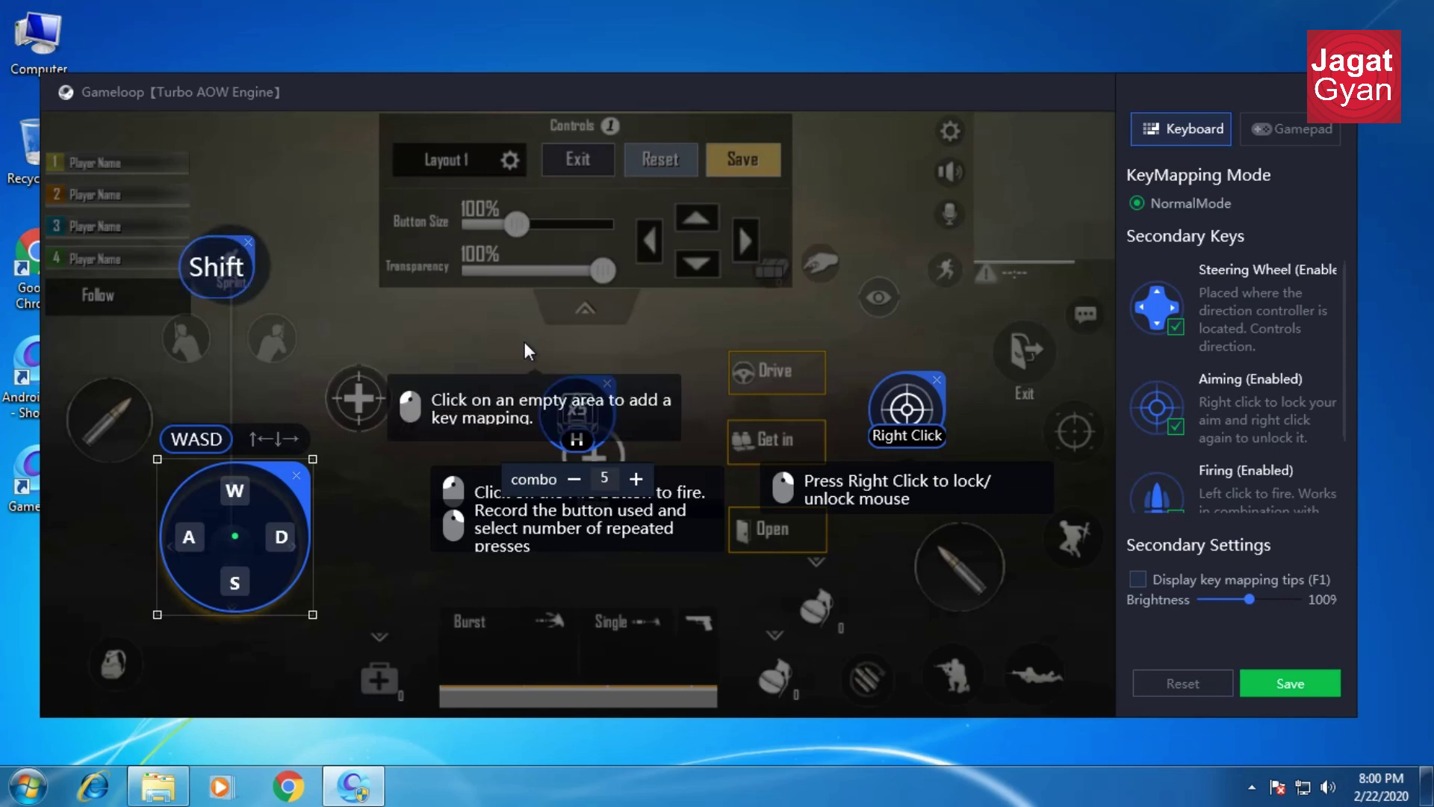